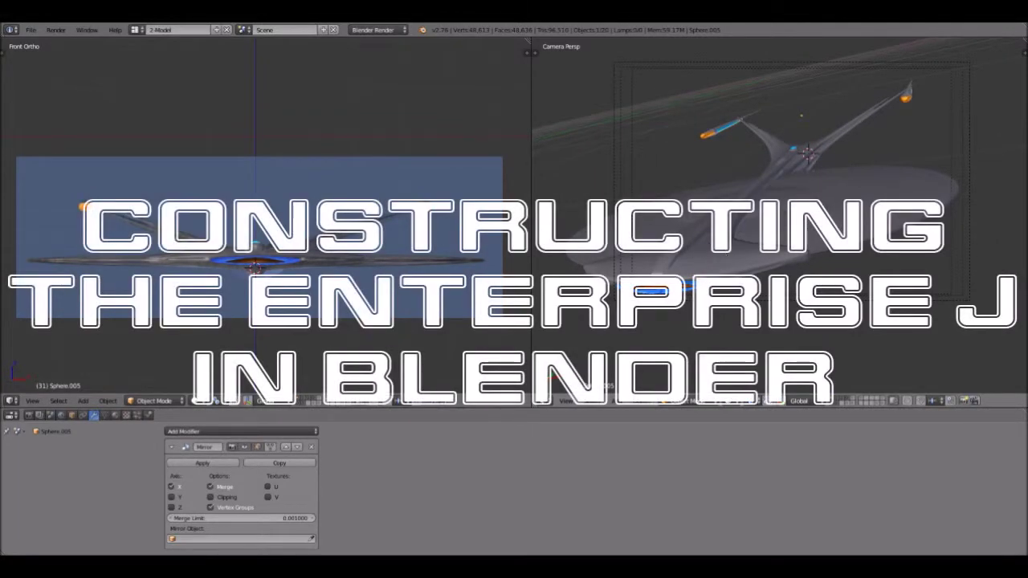
# Step: Select the ship's hull and pylon body and try moving it away from the saucer
pyautogui.scroll(3, 793, 270)
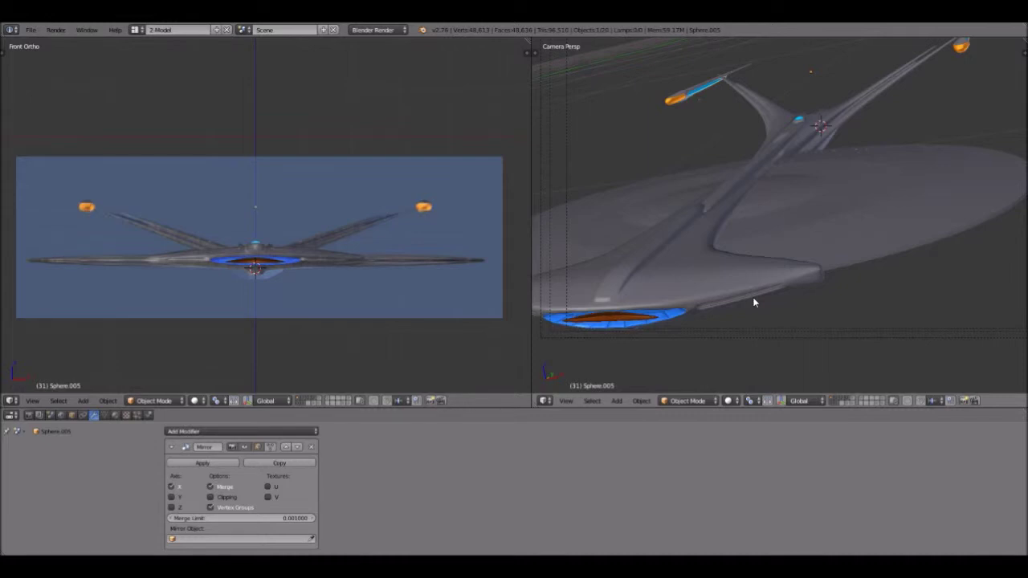
pyautogui.scroll(-2, 713, 261)
pyautogui.rightClick(712, 255)
pyautogui.press('g')
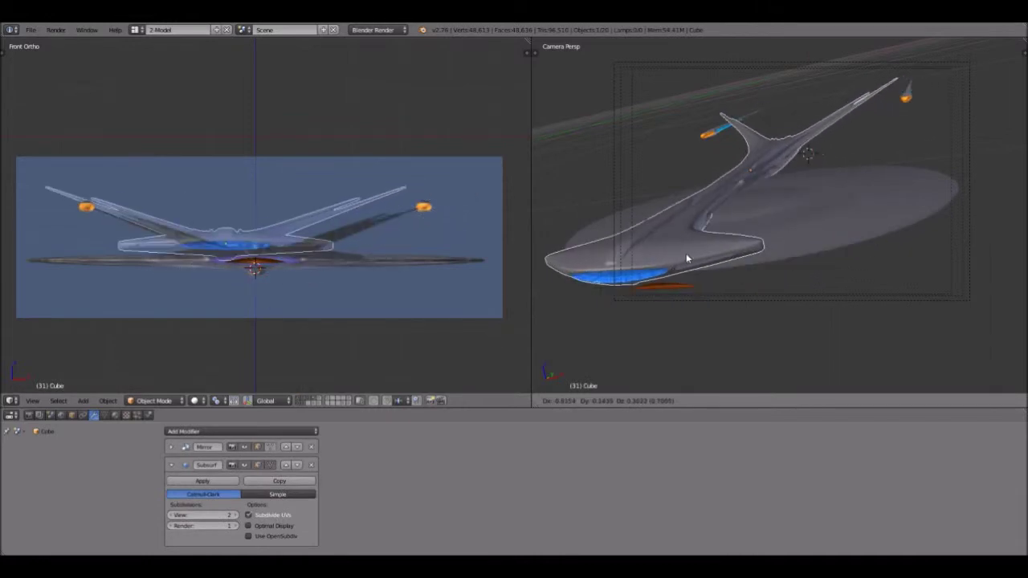
pyautogui.rightClick(691, 328)
# Step: Examine the selected hull body in the camera view and compare it with the front reference image
pyautogui.scroll(3, 712, 244)
pyautogui.scroll(-5, 719, 243)
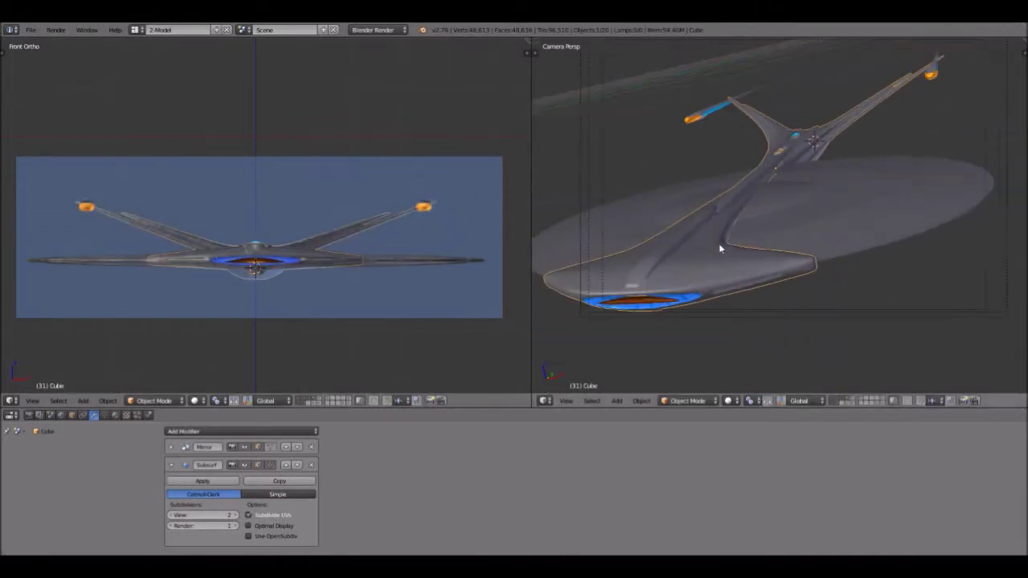
pyautogui.scroll(-1, 762, 265)
pyautogui.scroll(3, 764, 265)
pyautogui.scroll(-4, 764, 264)
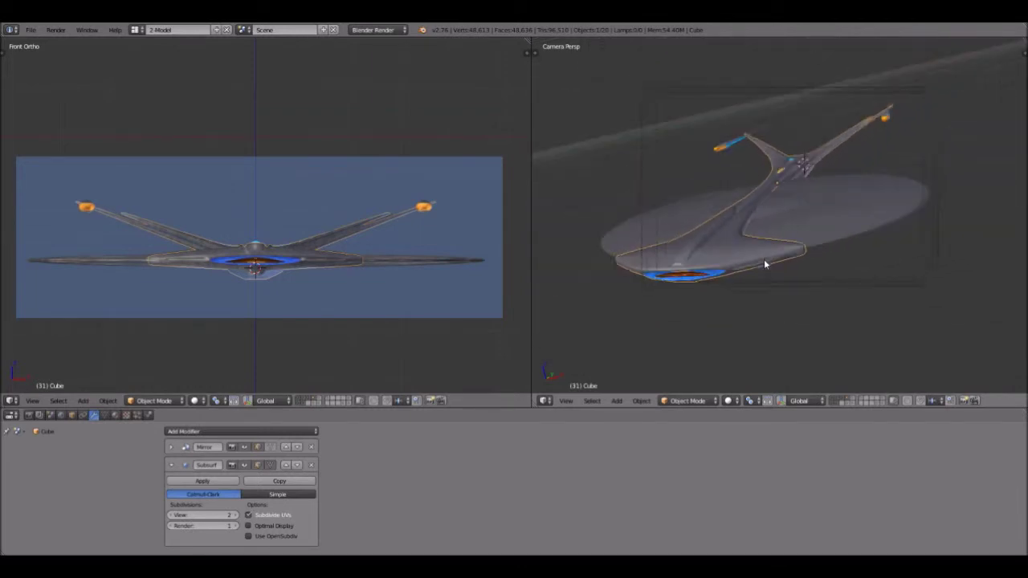
pyautogui.scroll(3, 764, 264)
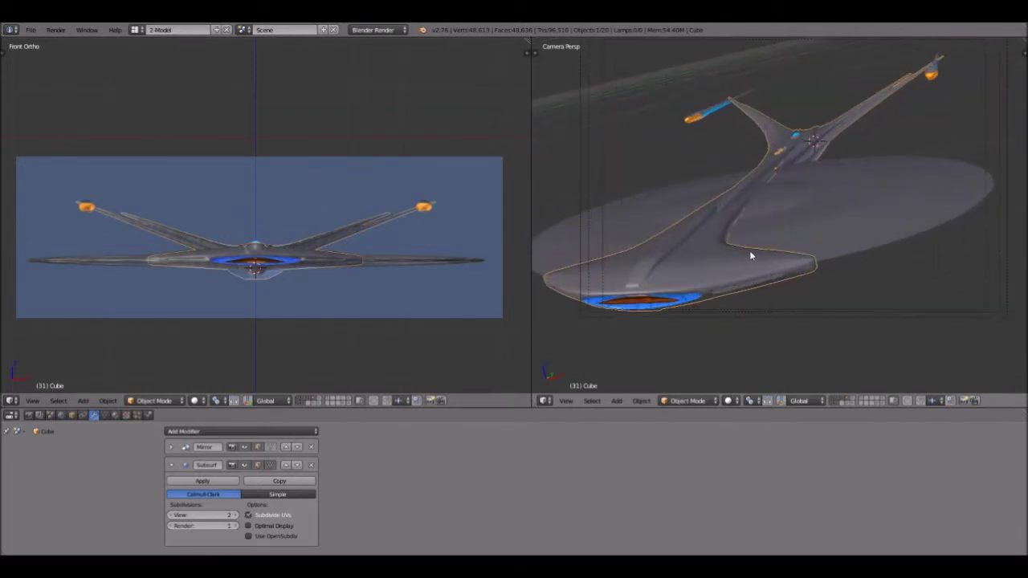
pyautogui.scroll(-2, 615, 229)
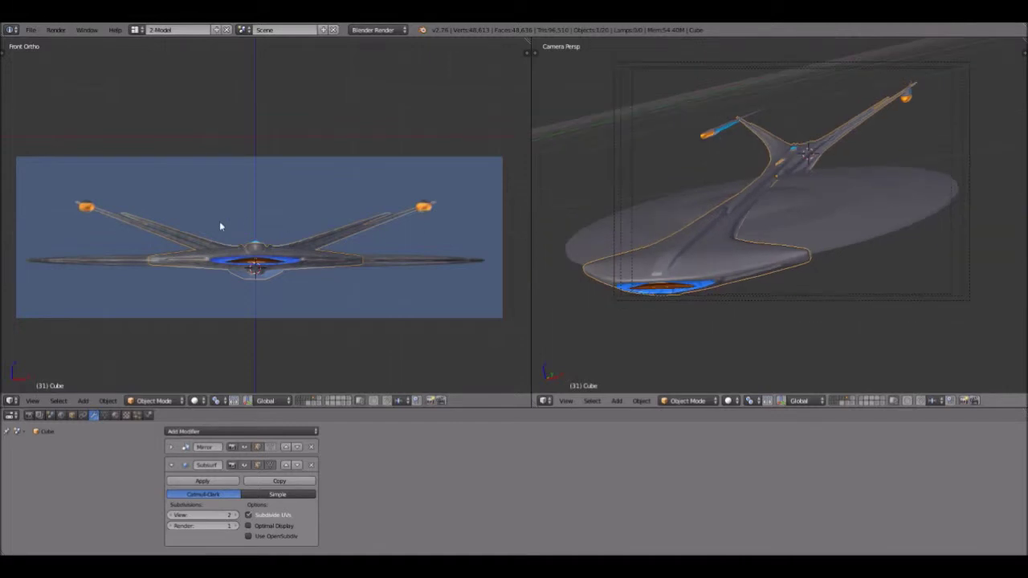
pyautogui.scroll(2, 219, 224)
pyautogui.scroll(-3, 241, 241)
pyautogui.keyDown('shift'); pyautogui.moveTo(329, 268); pyautogui.dragTo(325, 206, button='middle'); pyautogui.keyUp('shift')
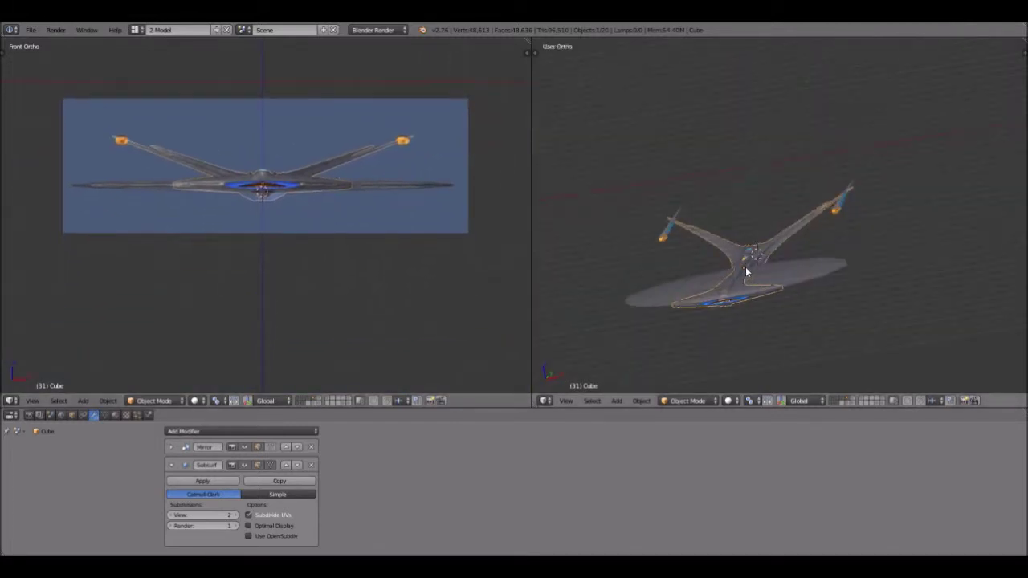
# Step: Examine the whole ship from the side, rear and front, including the saucer, pylons and nacelles
pyautogui.scroll(3, 764, 285)
pyautogui.keyDown('shift'); pyautogui.moveTo(730, 252); pyautogui.dragTo(874, 201, button='middle'); pyautogui.keyUp('shift')
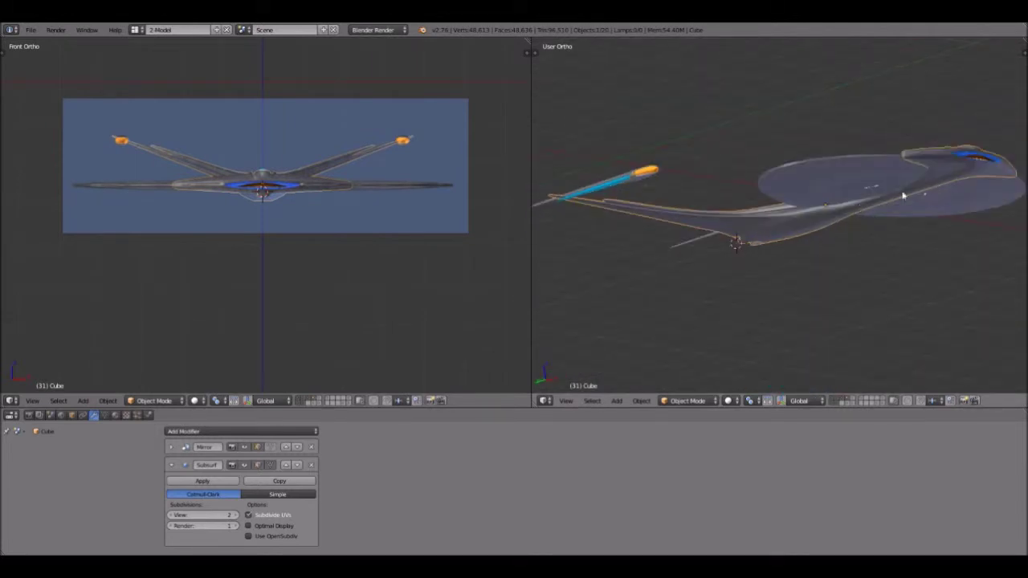
pyautogui.moveTo(1005, 202); pyautogui.dragTo(807, 235, button='middle')
pyautogui.scroll(-1, 717, 234)
pyautogui.scroll(-6, 331, 193)
pyautogui.scroll(1, 334, 196)
pyautogui.scroll(7, 335, 199)
pyautogui.scroll(-4, 335, 199)
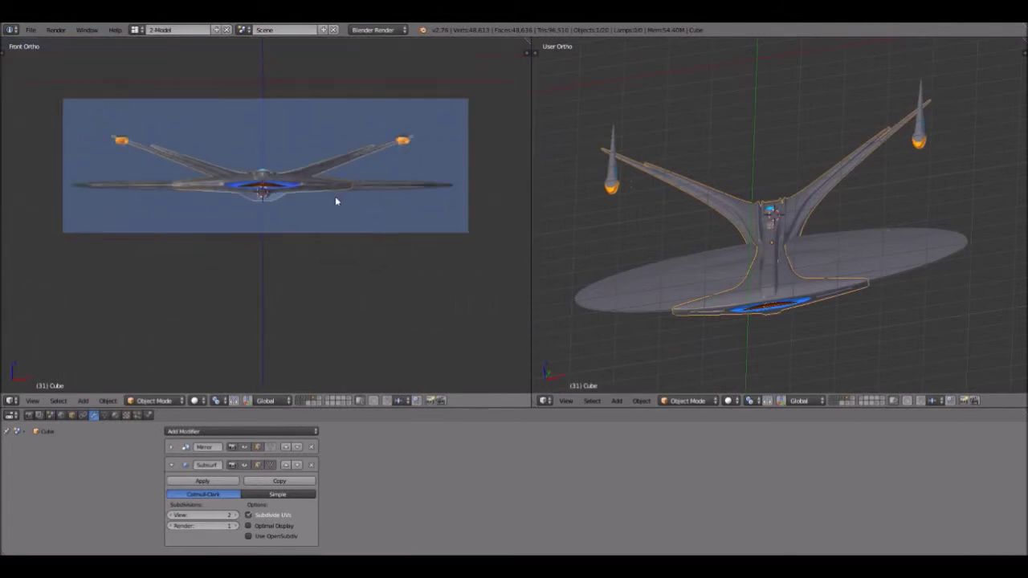
# Step: Examine the hull's underside bulge in the reference viewport and return that viewport to the front view
pyautogui.scroll(3, 328, 184)
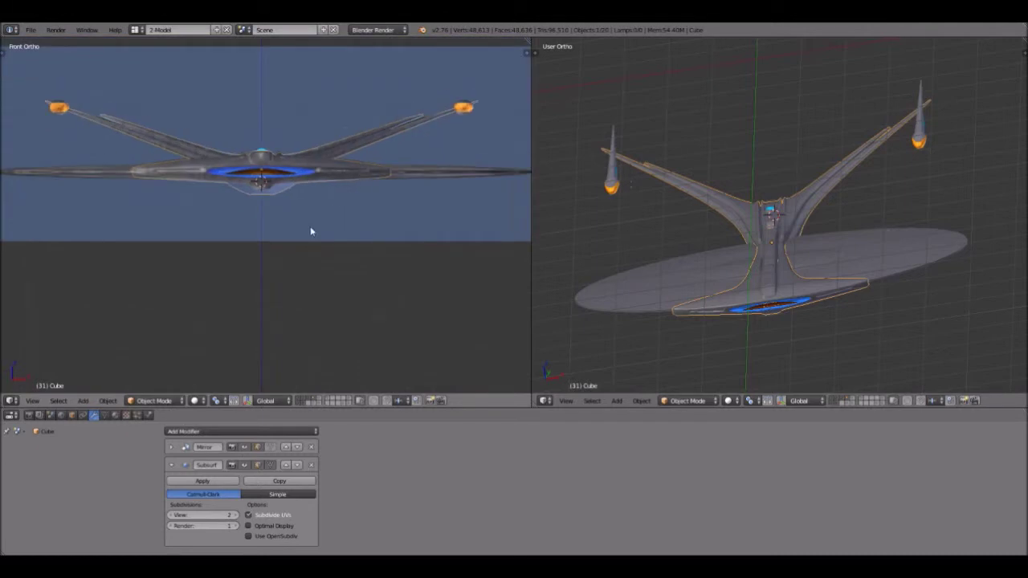
pyautogui.scroll(-1, 373, 190)
pyautogui.moveTo(374, 190)
pyautogui.mouseDown(button='middle')
pyautogui.moveTo(369, 207)
pyautogui.moveTo(369, 185)
pyautogui.mouseUp(button='middle')
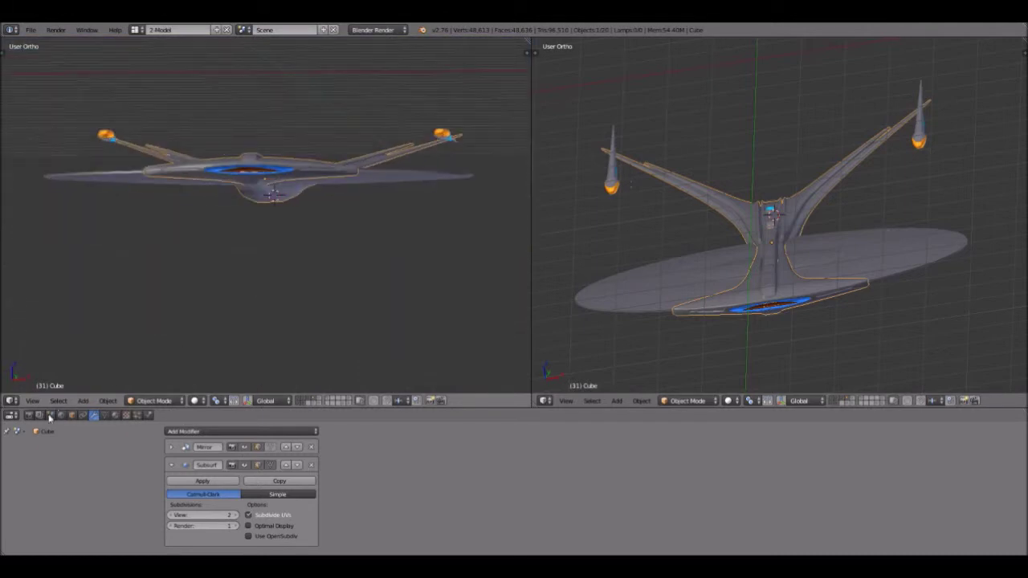
pyautogui.click(32, 400)
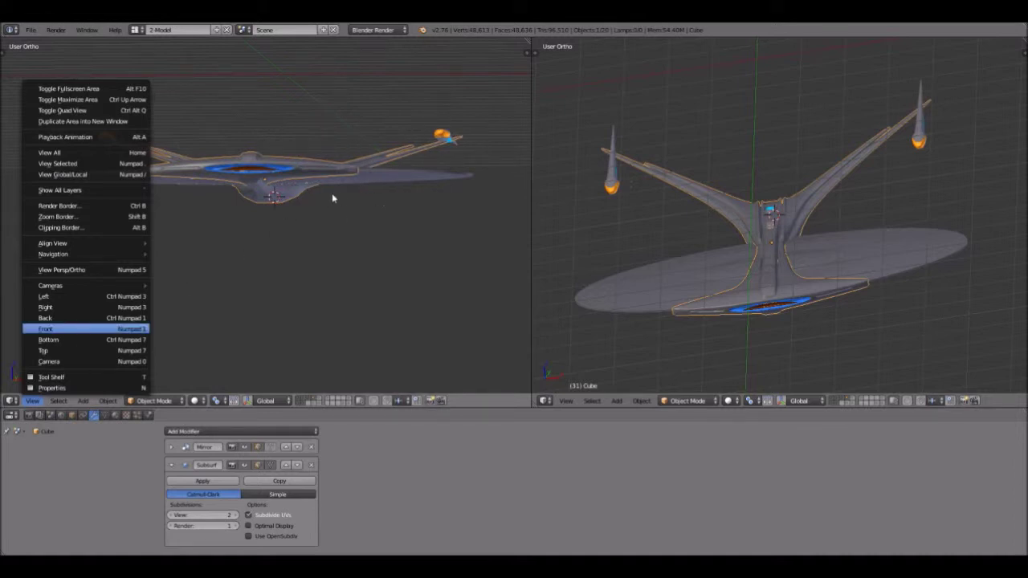
pyautogui.press('Return')
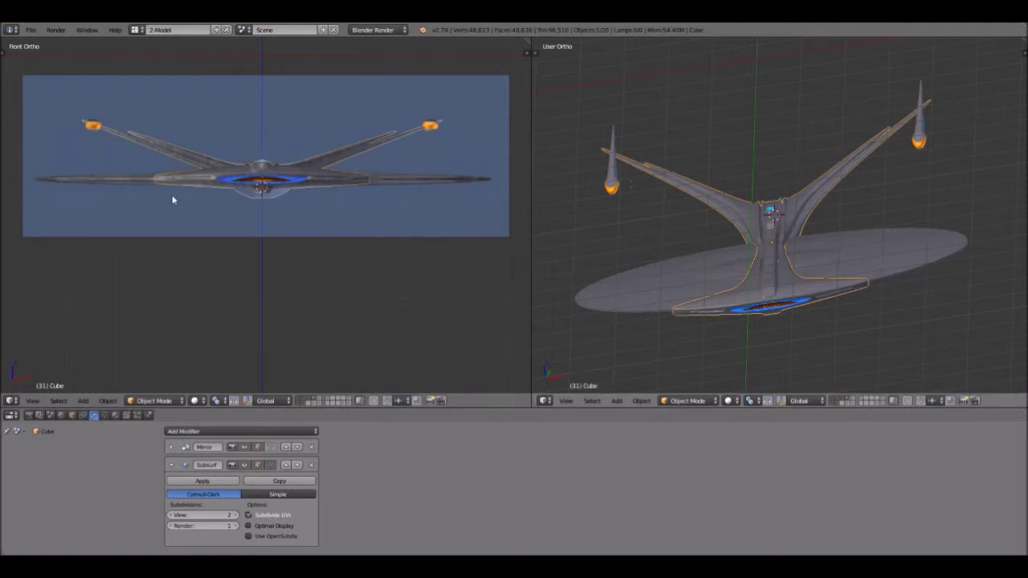
# Step: Examine the ship's neck, its raised ridges and the blue dome between the pylons
pyautogui.moveTo(835, 285); pyautogui.dragTo(808, 299, button='middle')
pyautogui.scroll(5, 736, 281)
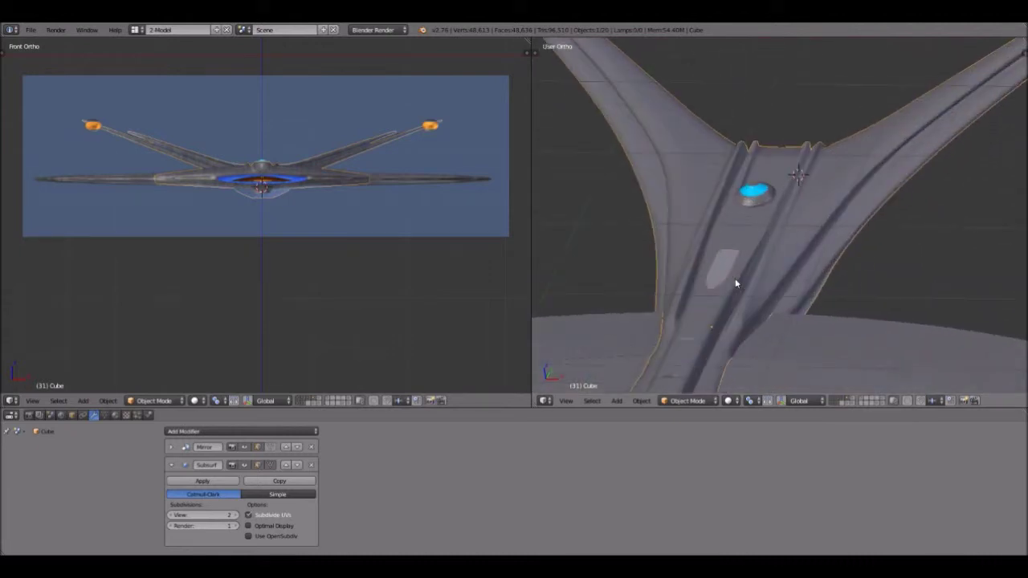
pyautogui.moveTo(736, 280); pyautogui.dragTo(769, 308, button='middle')
pyautogui.scroll(-3, 818, 248)
pyautogui.moveTo(856, 268); pyautogui.dragTo(858, 247, button='middle')
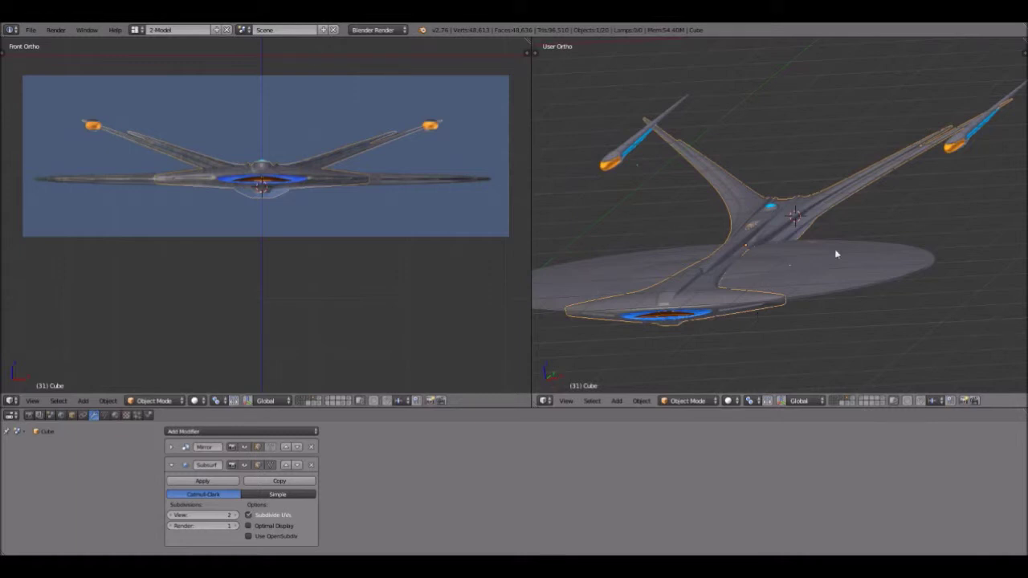
pyautogui.moveTo(798, 315); pyautogui.dragTo(809, 262, button='middle')
pyautogui.moveTo(945, 166); pyautogui.dragTo(948, 243, button='middle')
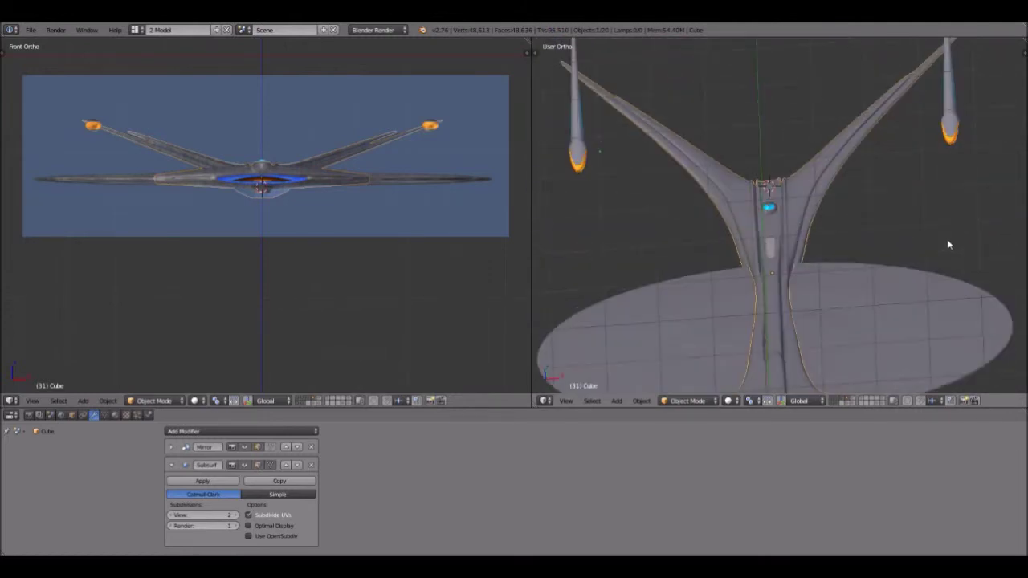
pyautogui.moveTo(688, 222); pyautogui.dragTo(736, 163, button='middle')
pyautogui.moveTo(1003, 230); pyautogui.dragTo(884, 271, button='middle')
pyautogui.scroll(3, 835, 253)
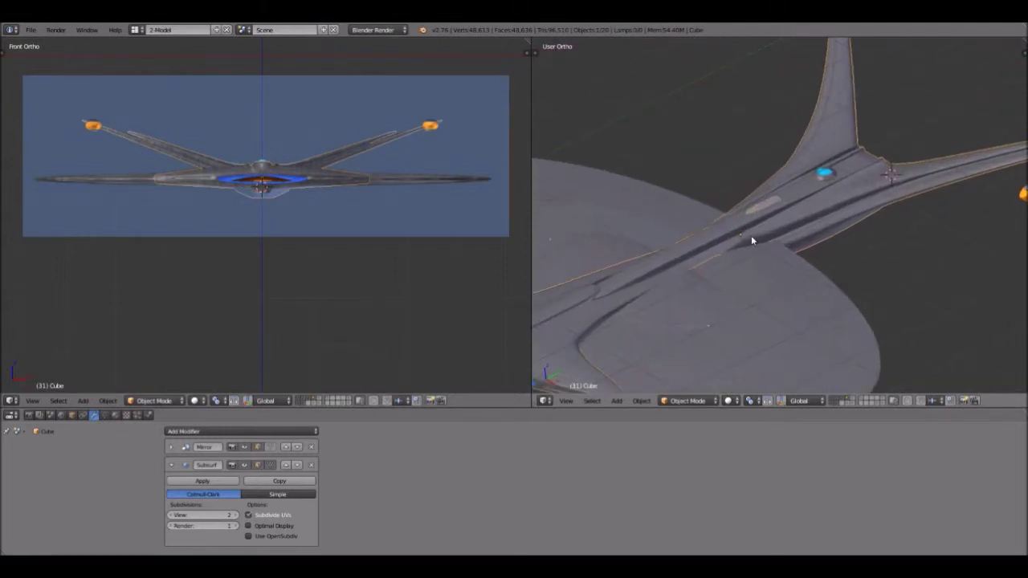
pyautogui.scroll(2, 770, 232)
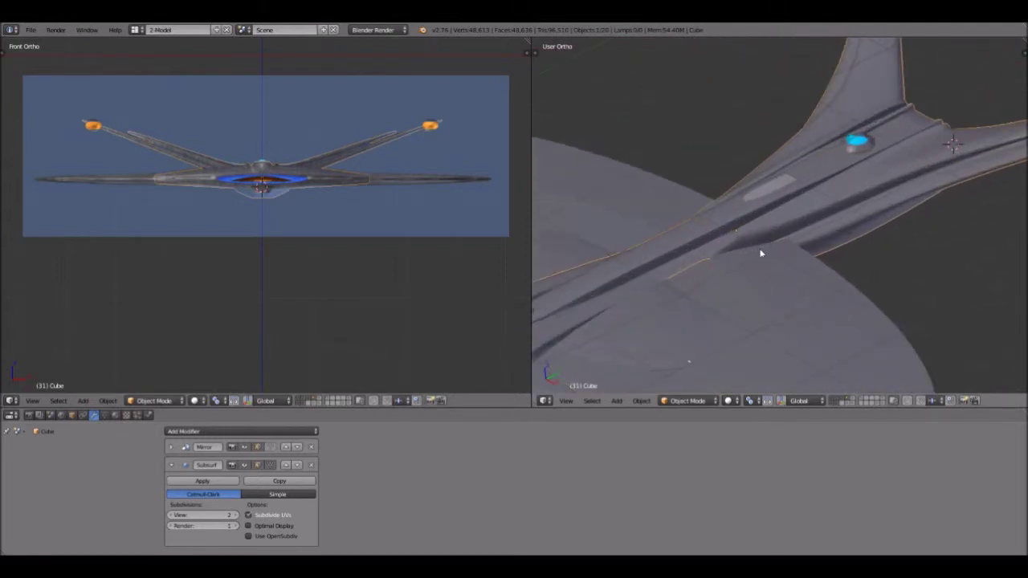
# Step: Try moving the hull body upward to expose where its neck meets the saucer
pyautogui.press('g')
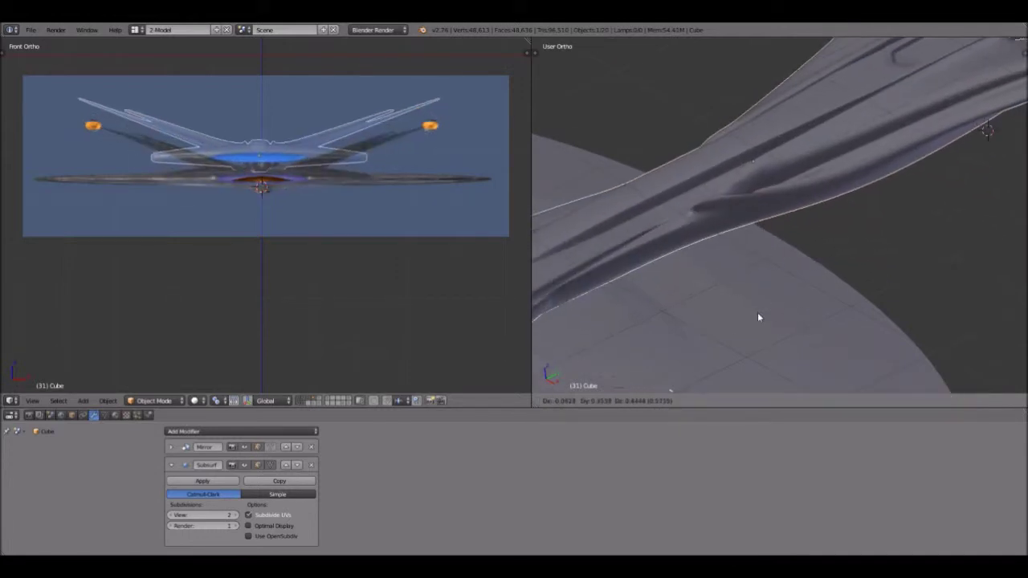
pyautogui.rightClick(758, 313)
pyautogui.moveTo(708, 344); pyautogui.dragTo(796, 291, button='middle')
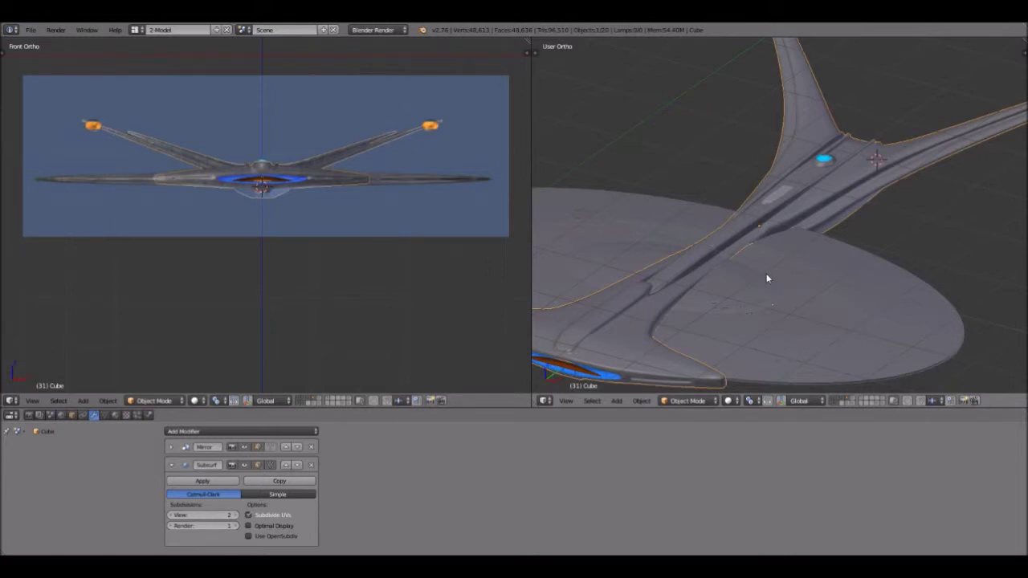
# Step: Examine the upper hull, the pylons and the join between the neck and saucer from several angles
pyautogui.scroll(-3, 792, 253)
pyautogui.moveTo(799, 260); pyautogui.dragTo(708, 249, button='middle')
pyautogui.moveTo(752, 295); pyautogui.dragTo(787, 249, button='middle')
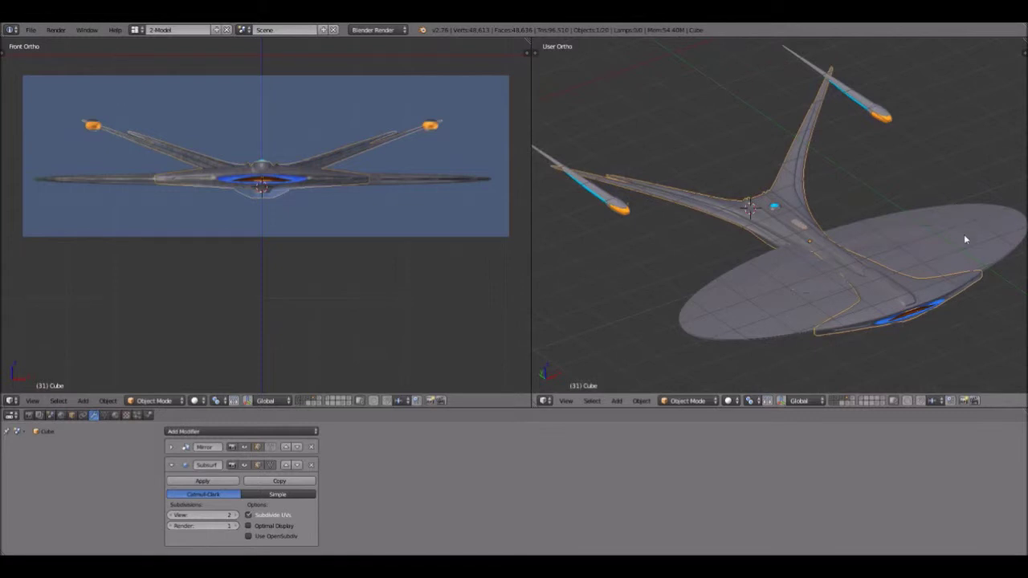
pyautogui.moveTo(977, 223); pyautogui.dragTo(890, 290, button='middle')
pyautogui.scroll(2, 729, 237)
pyautogui.moveTo(698, 261); pyautogui.dragTo(730, 170, button='middle')
pyautogui.scroll(4, 872, 260)
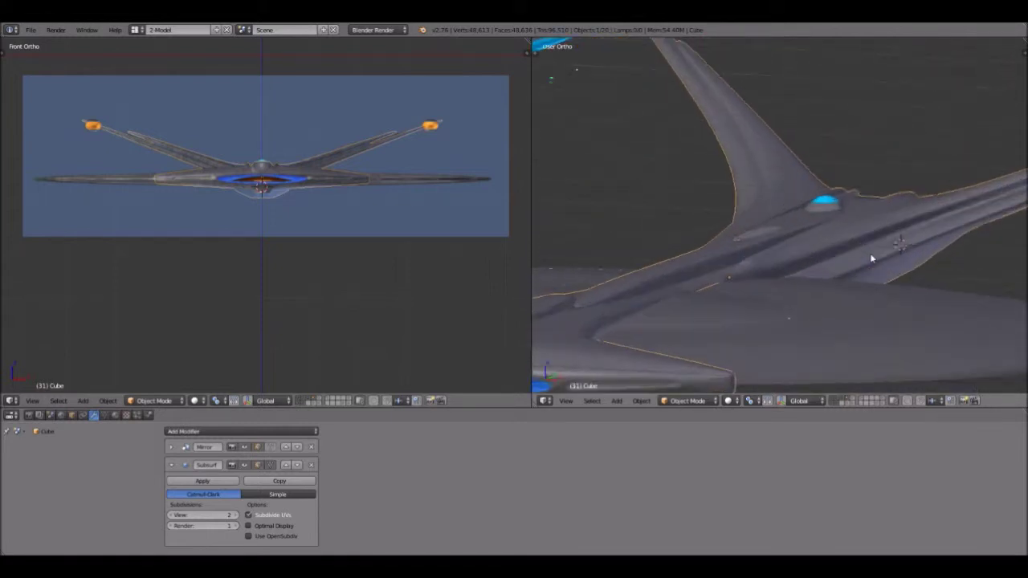
pyautogui.scroll(-2, 872, 260)
pyautogui.moveTo(735, 234); pyautogui.dragTo(757, 286, button='middle')
pyautogui.moveTo(900, 234); pyautogui.dragTo(815, 253, button='middle')
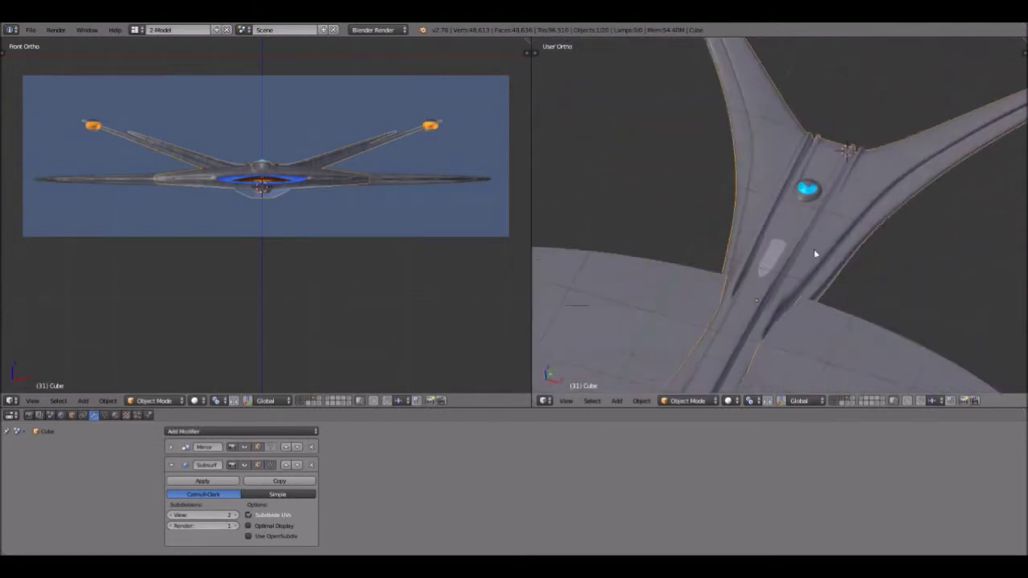
# Step: Examine the neck's underside and the recessed blue panel at the rear of the hull
pyautogui.moveTo(869, 330); pyautogui.dragTo(650, 239, button='middle')
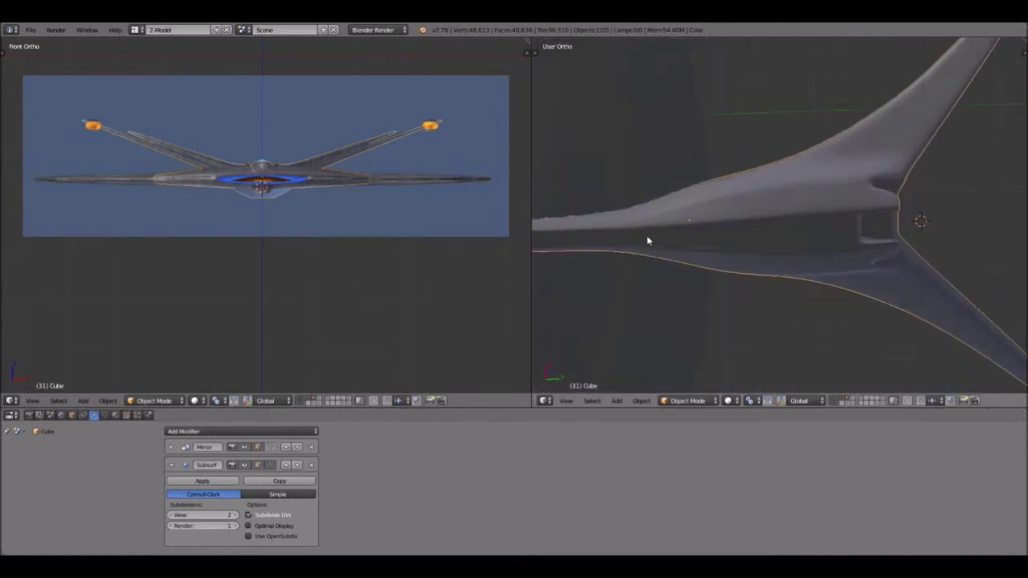
pyautogui.moveTo(842, 169); pyautogui.dragTo(626, 198, button='middle')
pyautogui.scroll(4, 623, 198)
pyautogui.scroll(-2, 630, 194)
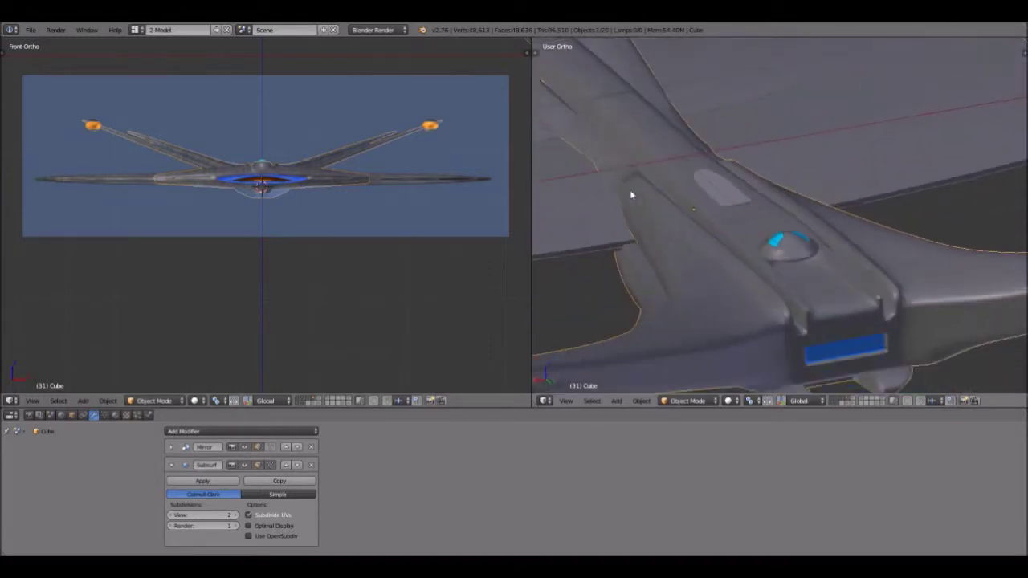
pyautogui.moveTo(687, 241); pyautogui.dragTo(847, 250, button='middle')
pyautogui.moveTo(741, 251); pyautogui.dragTo(842, 206, button='middle')
# Step: Compare the bulge beneath the deflector with the front reference image
pyautogui.scroll(6, 338, 217)
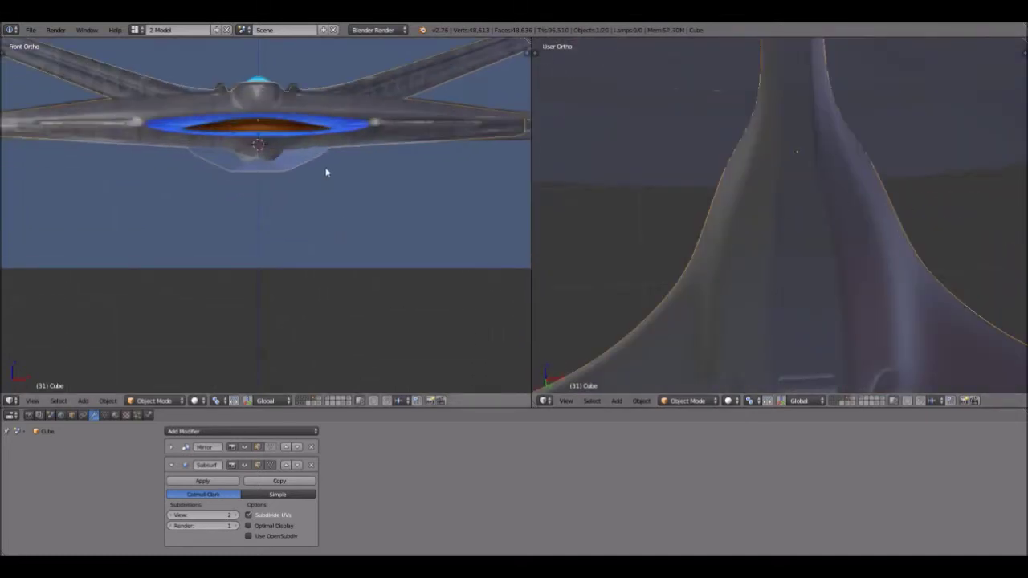
pyautogui.scroll(2, 322, 222)
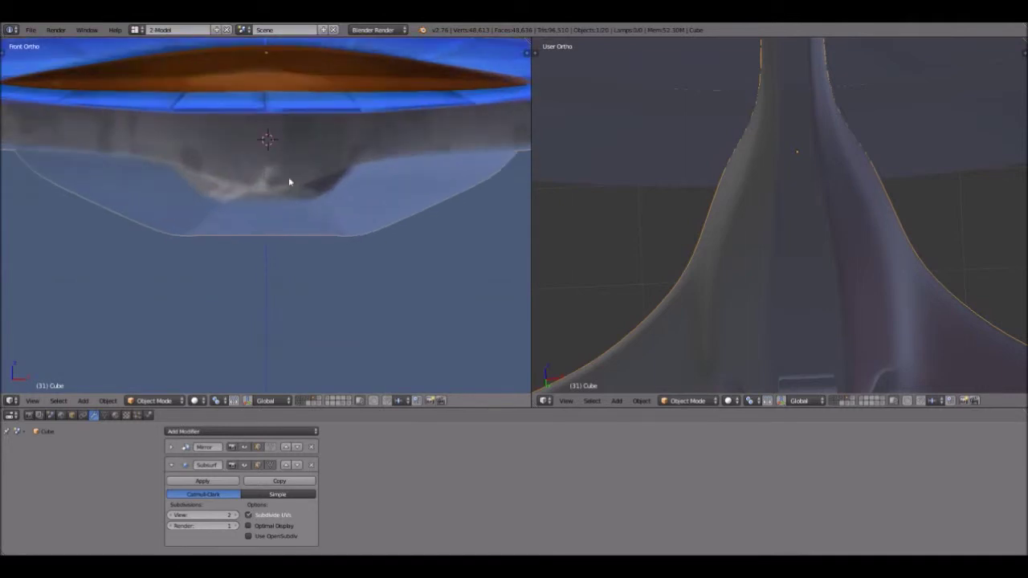
pyautogui.scroll(-4, 298, 196)
pyautogui.scroll(-1, 283, 172)
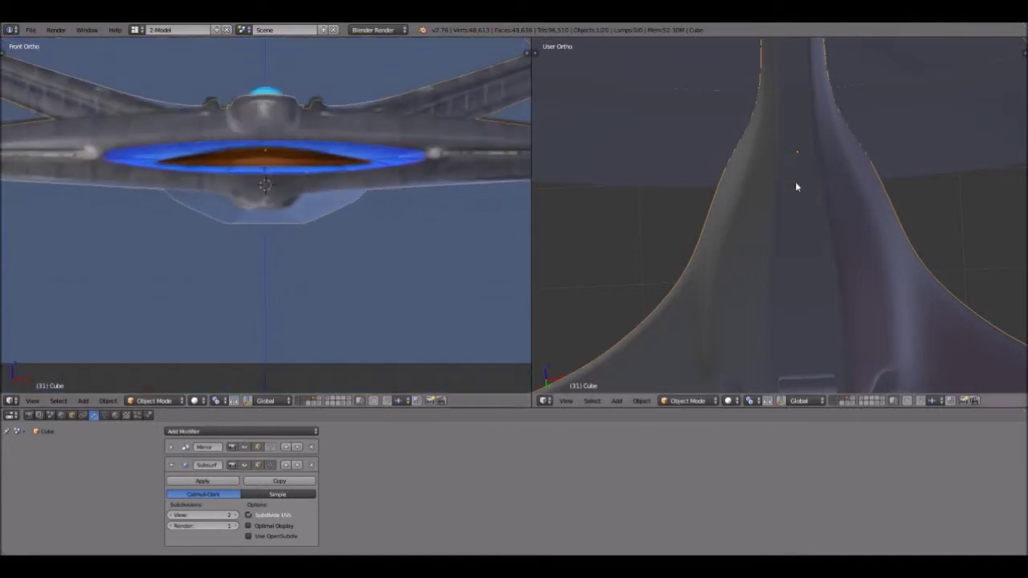
# Step: Set the modelling viewport to the front view and place the 3D cursor on the bulge beneath the deflector
pyautogui.scroll(-5, 795, 166)
pyautogui.moveTo(794, 224); pyautogui.dragTo(601, 383, button='middle')
pyautogui.click(567, 401)
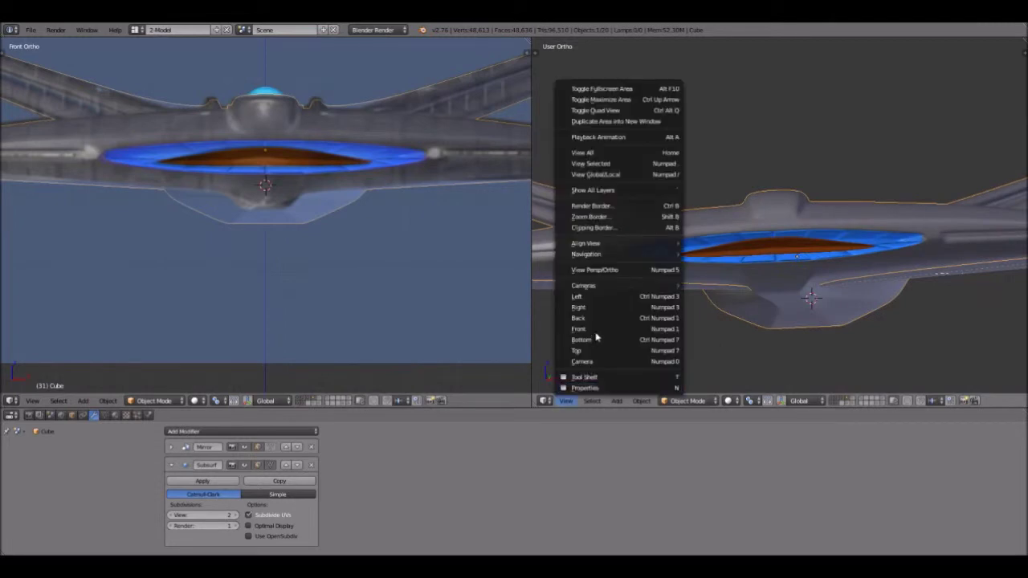
pyautogui.press('KP_1')
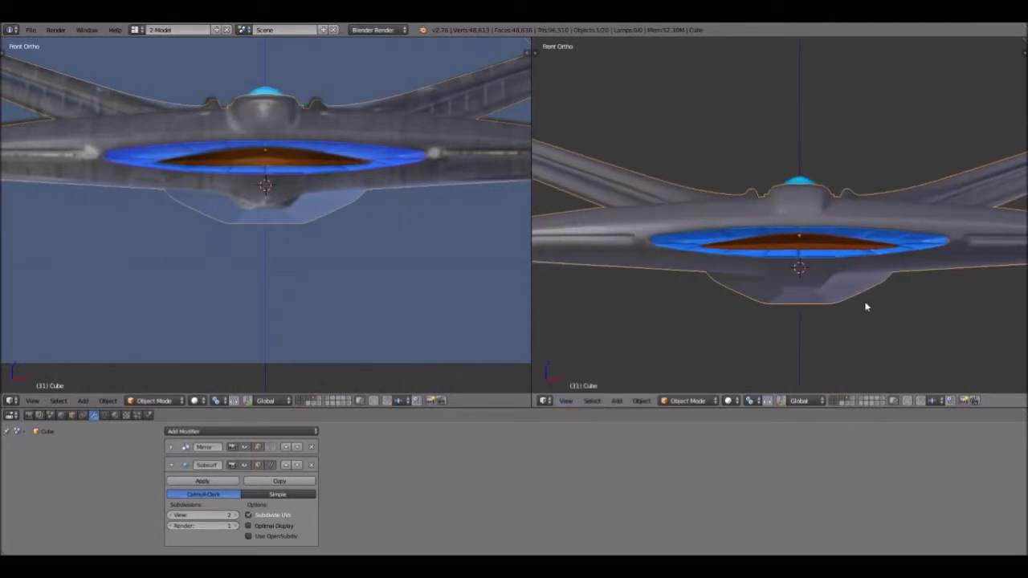
pyautogui.click(265, 214)
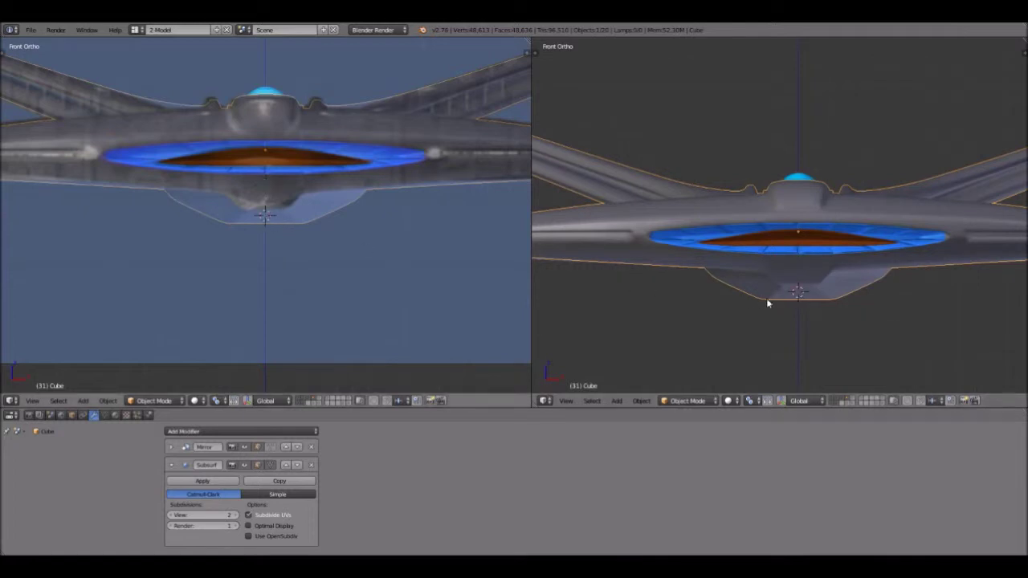
# Step: Switch the hull body to Edit Mode and examine its mesh around the underside bulge and neck
pyautogui.click(689, 400)
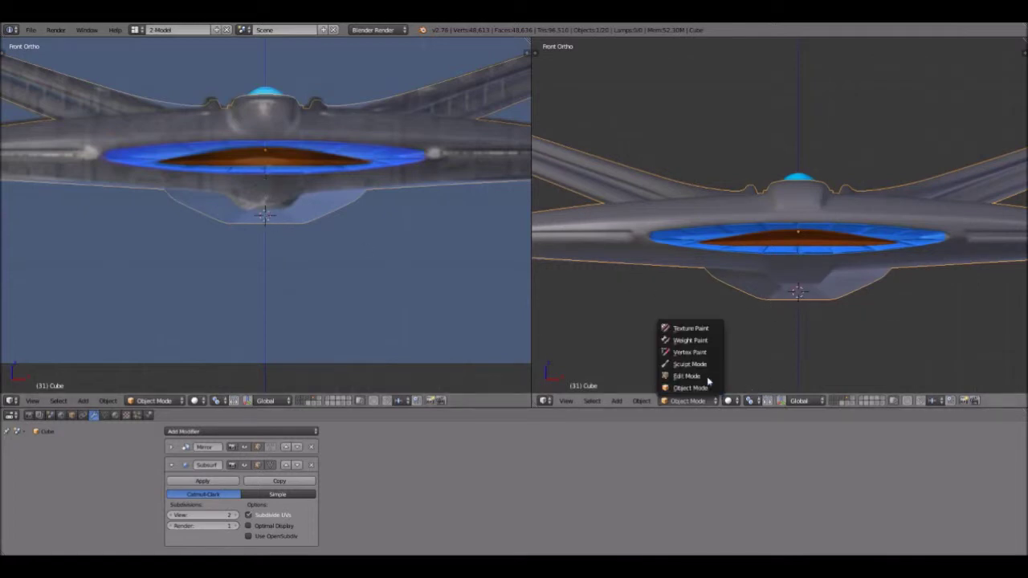
pyautogui.scroll(5, 856, 317)
pyautogui.keyDown('shift'); pyautogui.moveTo(828, 249); pyautogui.dragTo(760, 61, button='middle'); pyautogui.keyUp('shift')
pyautogui.scroll(5, 788, 194)
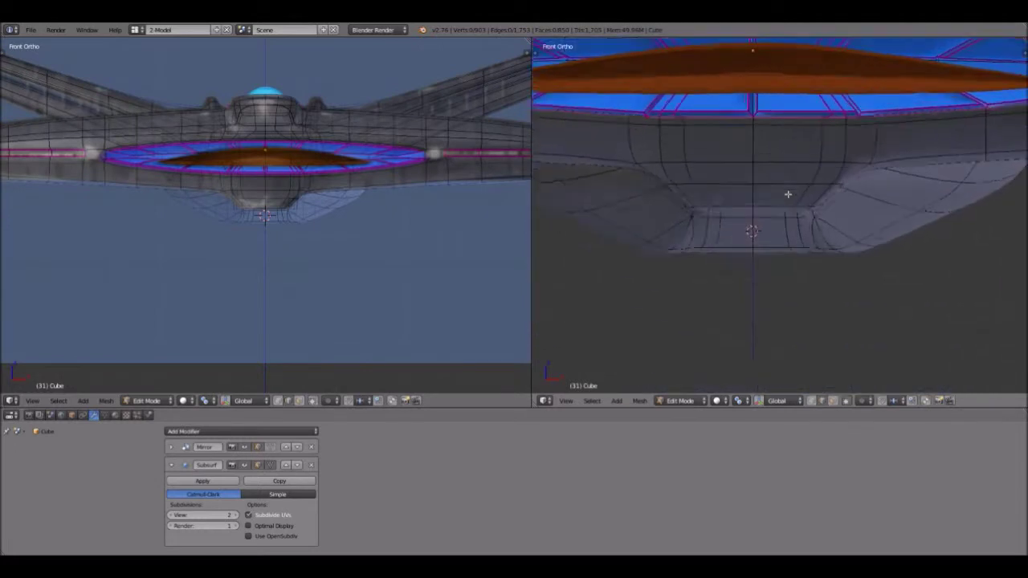
pyautogui.scroll(-8, 788, 193)
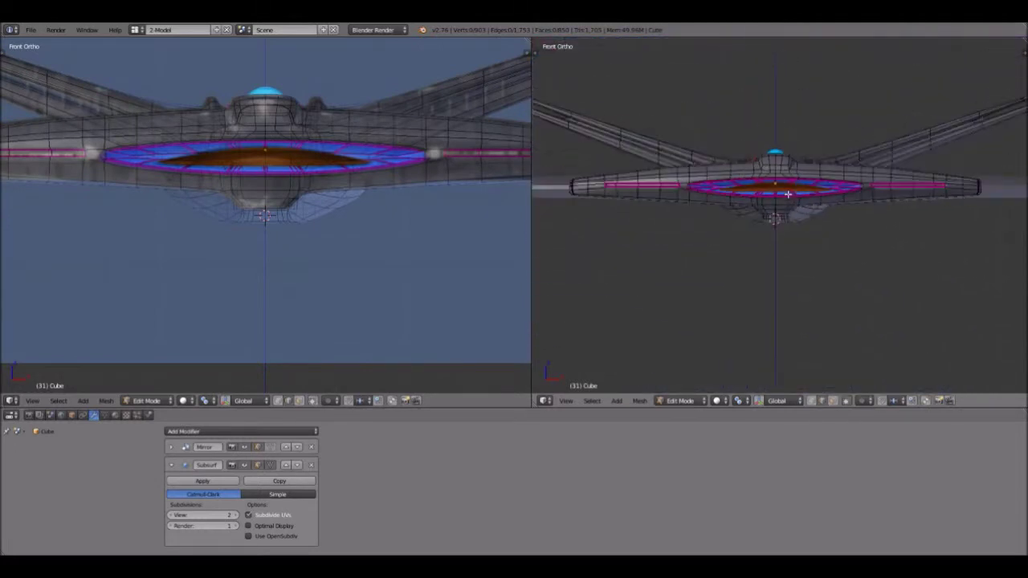
pyautogui.moveTo(788, 194); pyautogui.dragTo(817, 251, button='middle')
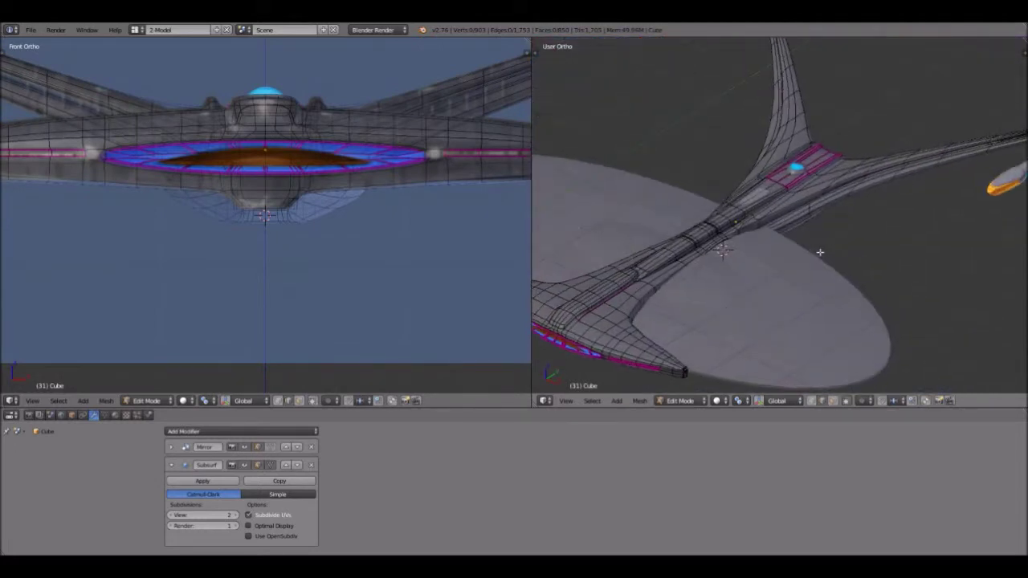
pyautogui.scroll(1, 724, 384)
pyautogui.click(679, 401)
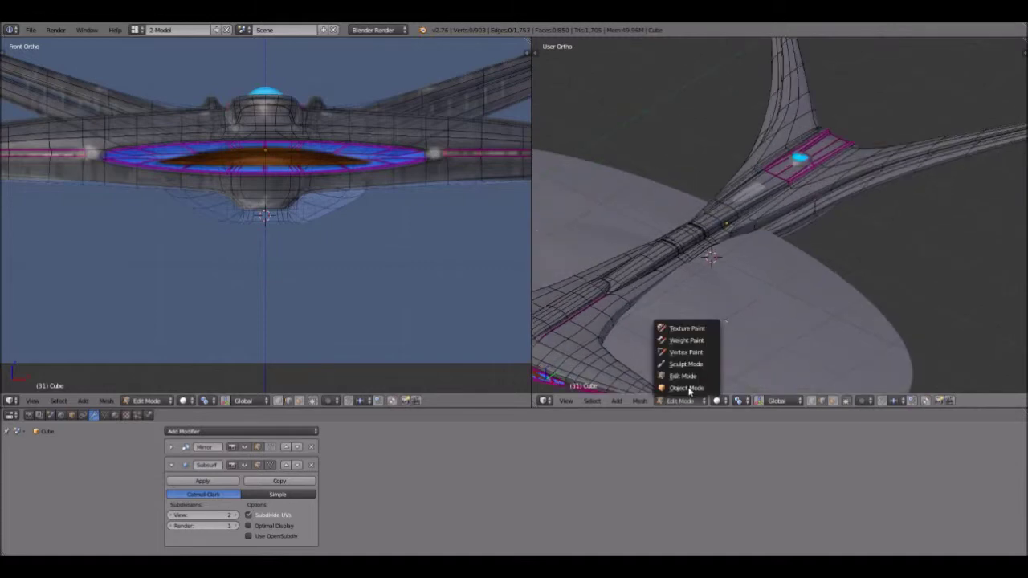
pyautogui.press('Tab')
pyautogui.press('g')
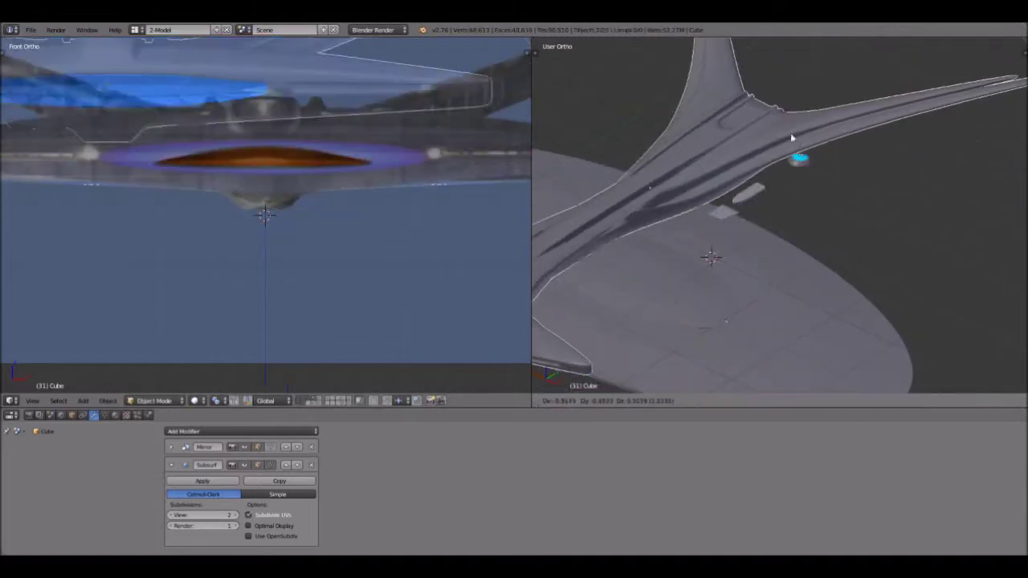
pyautogui.rightClick(746, 286)
pyautogui.scroll(-4, 747, 287)
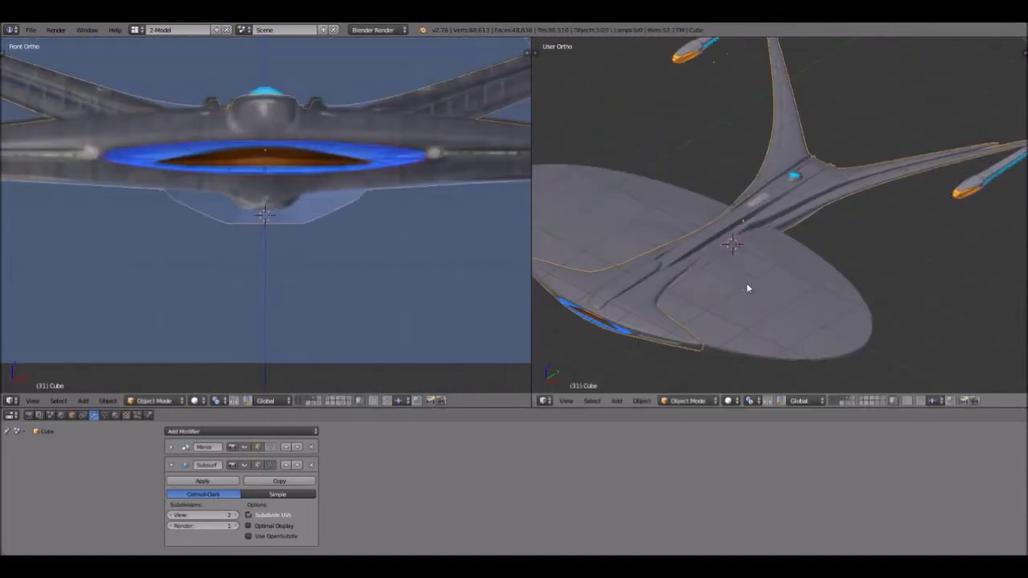
pyautogui.click(707, 401)
pyautogui.press('Tab')
# Step: Examine the hull mesh along the top of the neck, around the deflector and at the underside bulge
pyautogui.moveTo(795, 270); pyautogui.dragTo(868, 171, button='middle')
pyautogui.scroll(4, 831, 293)
pyautogui.moveTo(924, 253); pyautogui.dragTo(808, 232, button='middle')
pyautogui.moveTo(905, 290); pyautogui.dragTo(824, 281, button='middle')
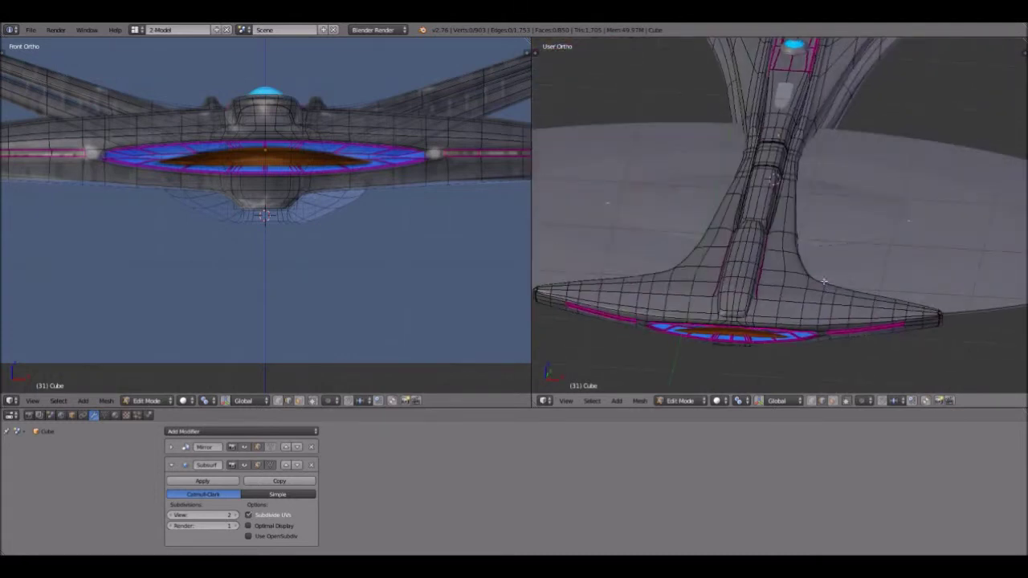
pyautogui.scroll(3, 825, 282)
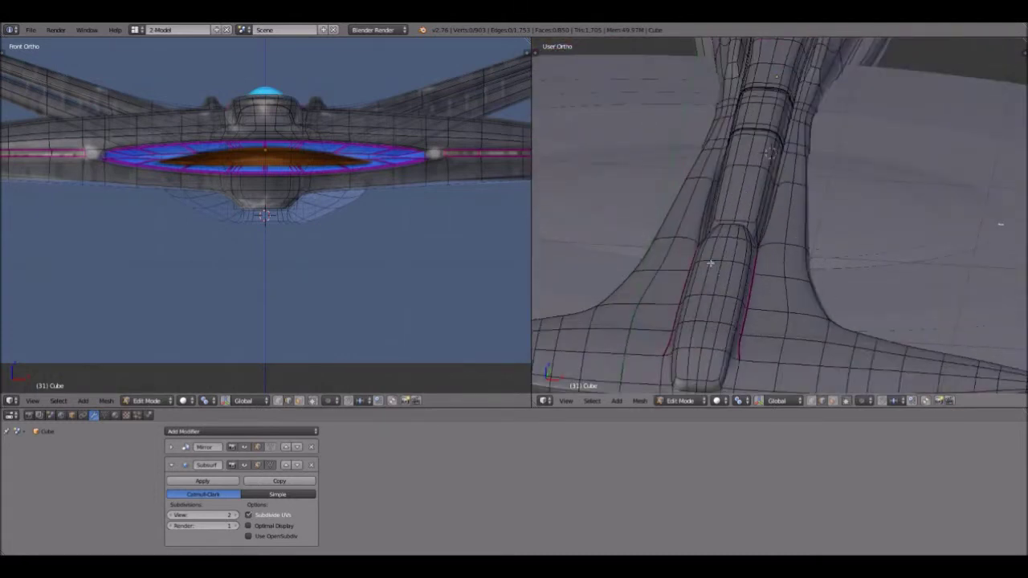
pyautogui.scroll(-4, 782, 290)
pyautogui.moveTo(846, 320); pyautogui.dragTo(750, 225, button='middle')
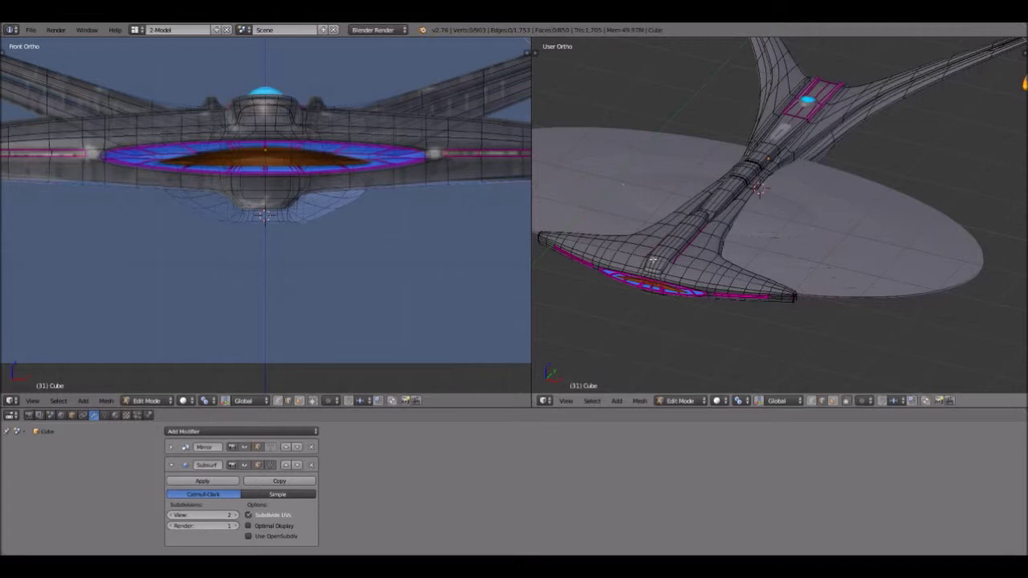
pyautogui.moveTo(749, 312); pyautogui.dragTo(783, 312, button='middle')
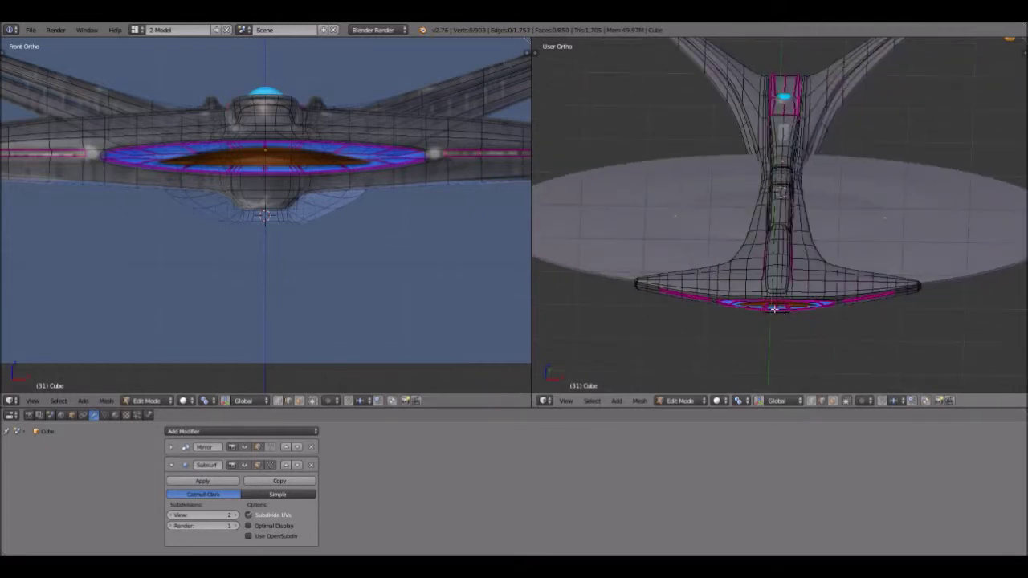
pyautogui.scroll(4, 773, 302)
pyautogui.scroll(-2, 770, 302)
pyautogui.scroll(-1, 770, 302)
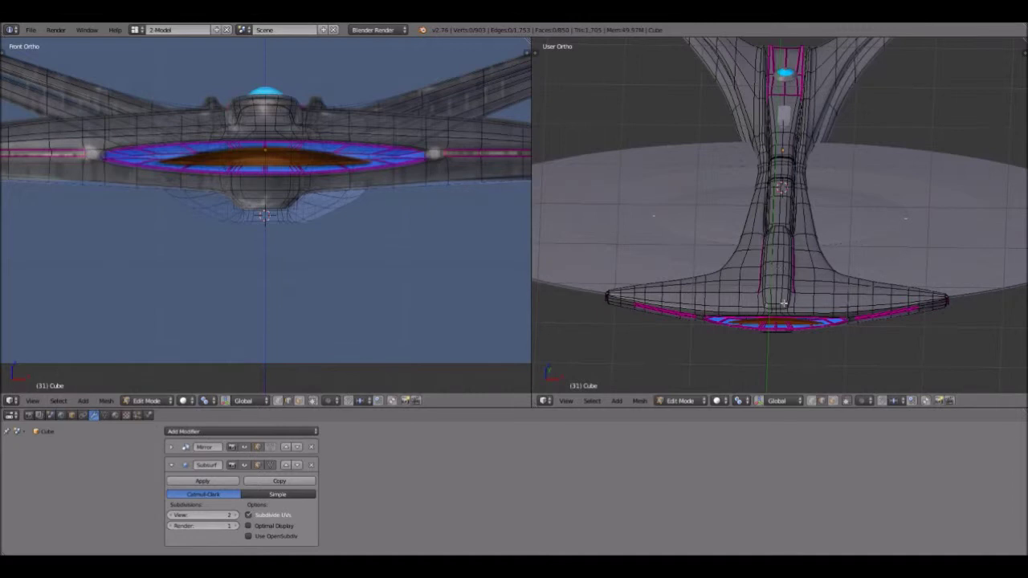
pyautogui.moveTo(785, 303); pyautogui.dragTo(781, 262, button='middle')
pyautogui.scroll(4, 814, 256)
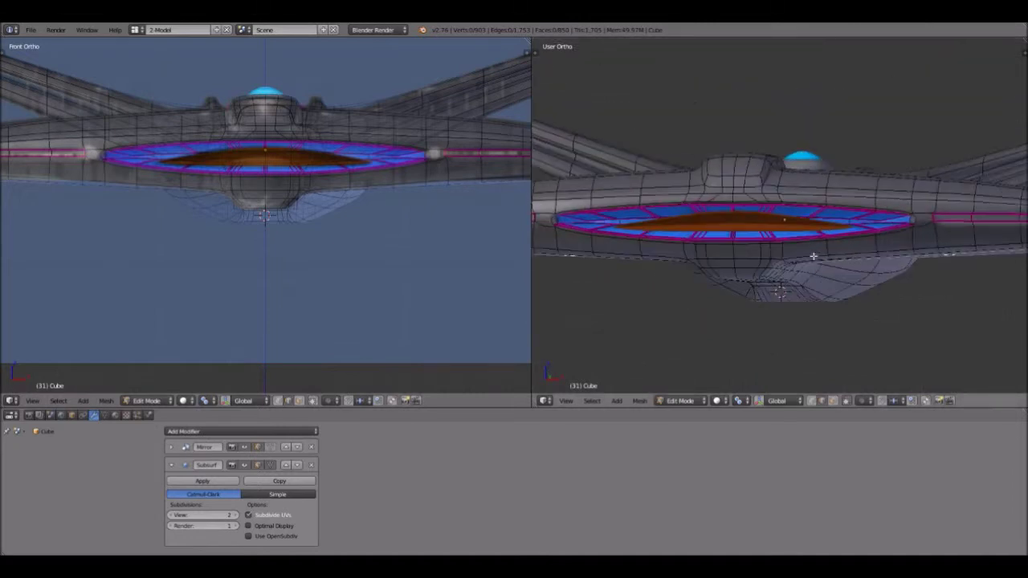
pyautogui.scroll(-2, 813, 255)
# Step: Return to Object Mode and switch the visible layer to the one holding the other hull version
pyautogui.click(692, 404)
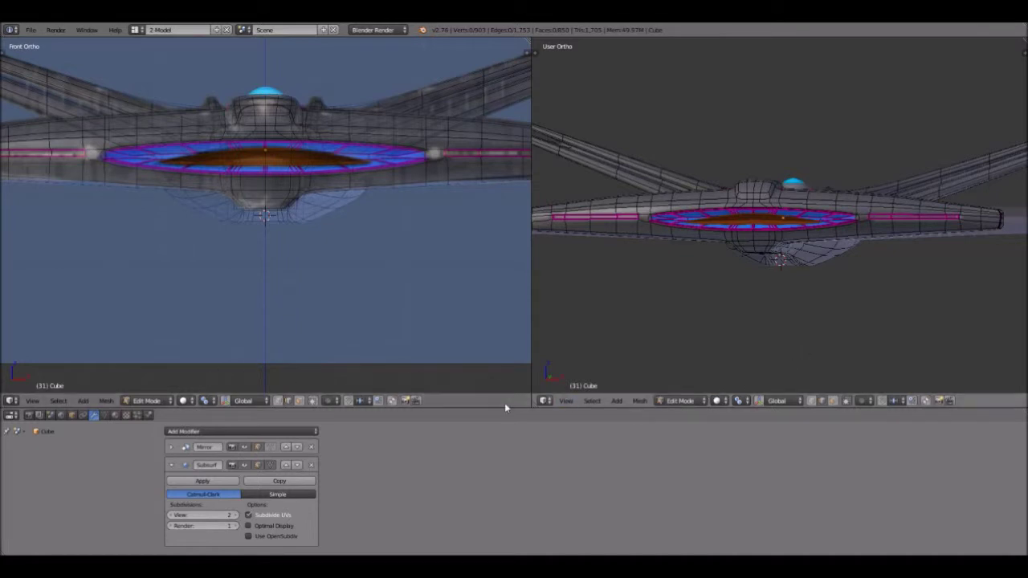
pyautogui.click(165, 401)
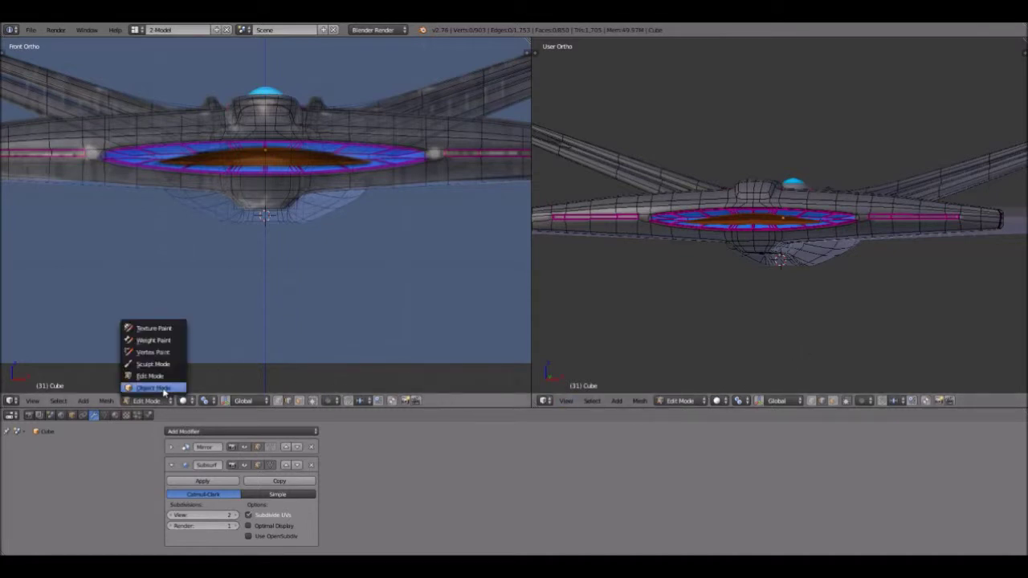
pyautogui.click(149, 329)
pyautogui.click(314, 400)
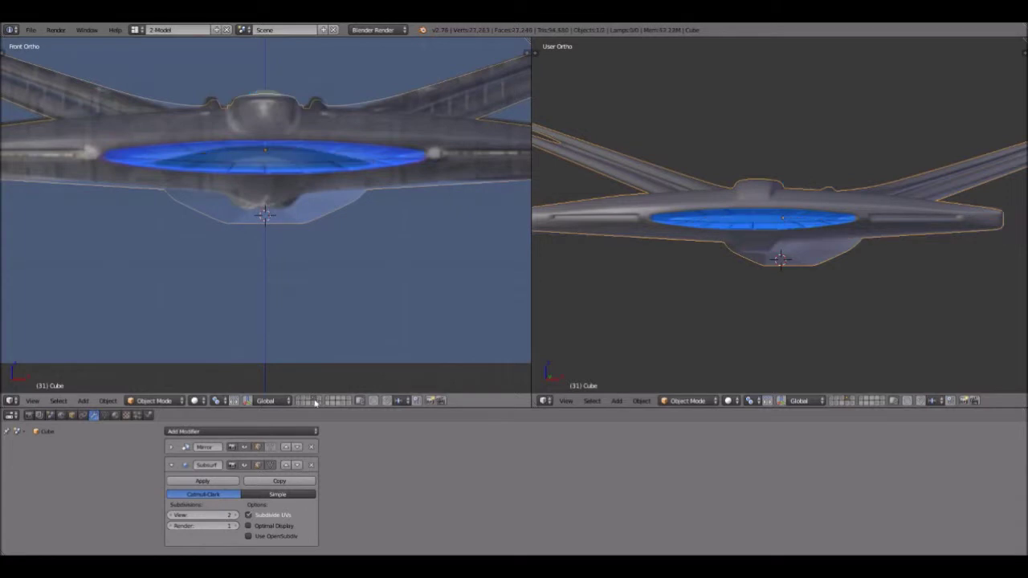
pyautogui.click(341, 403)
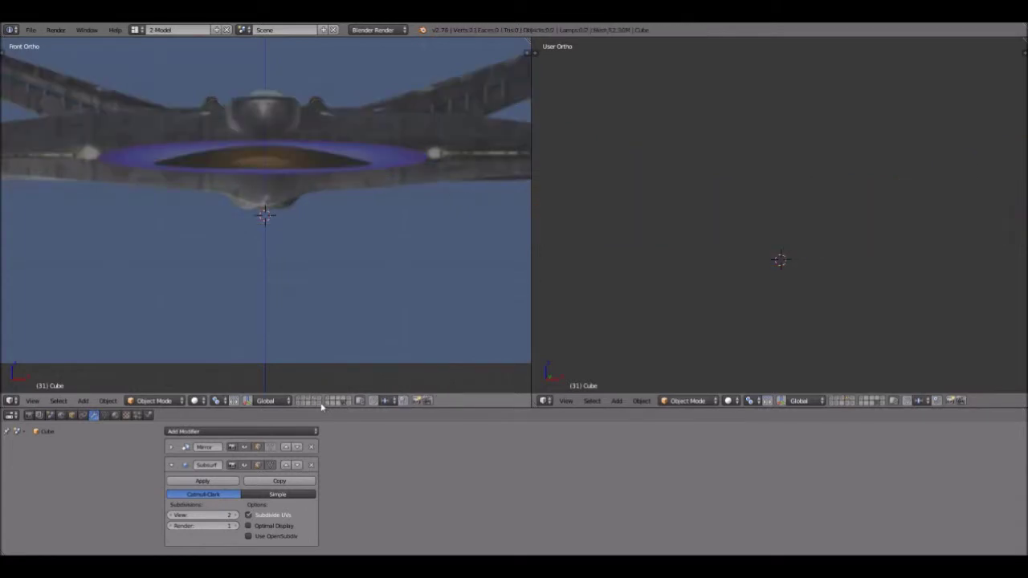
pyautogui.click(320, 404)
# Step: Select the Hull1 object, switch it to Edit Mode and examine its mesh around the neck and deflector
pyautogui.moveTo(828, 228); pyautogui.dragTo(734, 386, button='middle')
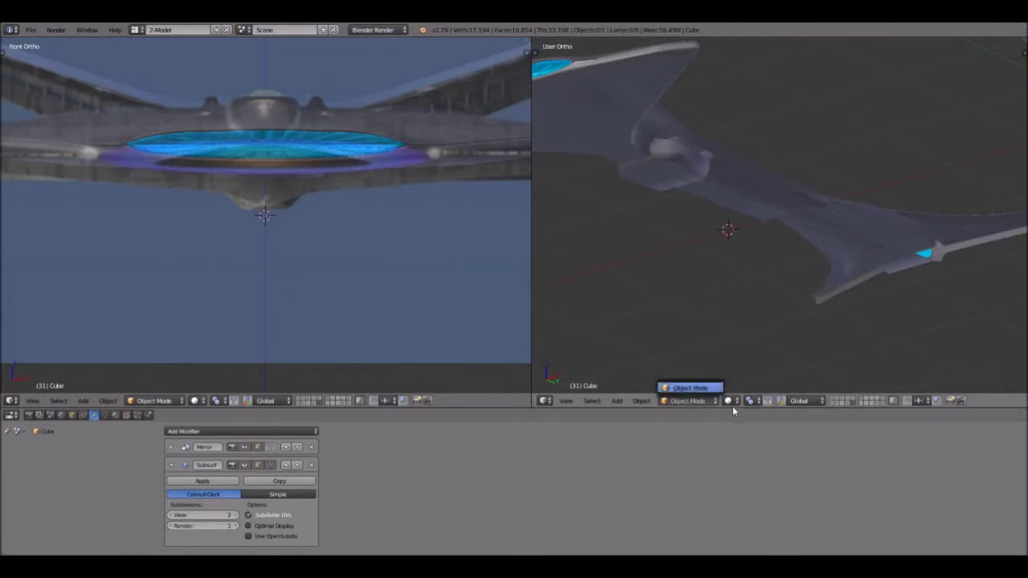
pyautogui.rightClick(768, 207)
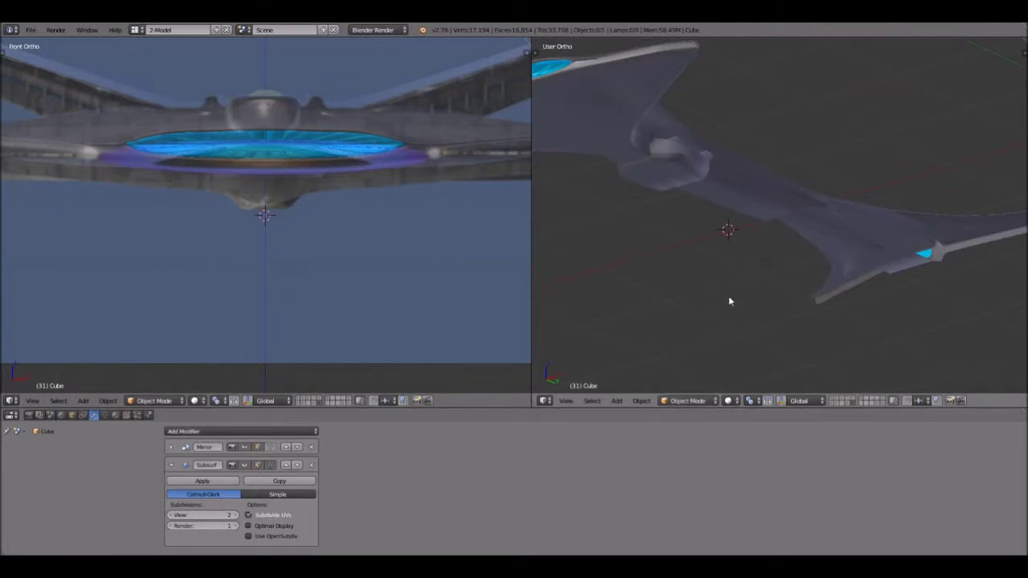
pyautogui.click(704, 401)
pyautogui.moveTo(768, 245); pyautogui.dragTo(822, 170, button='middle')
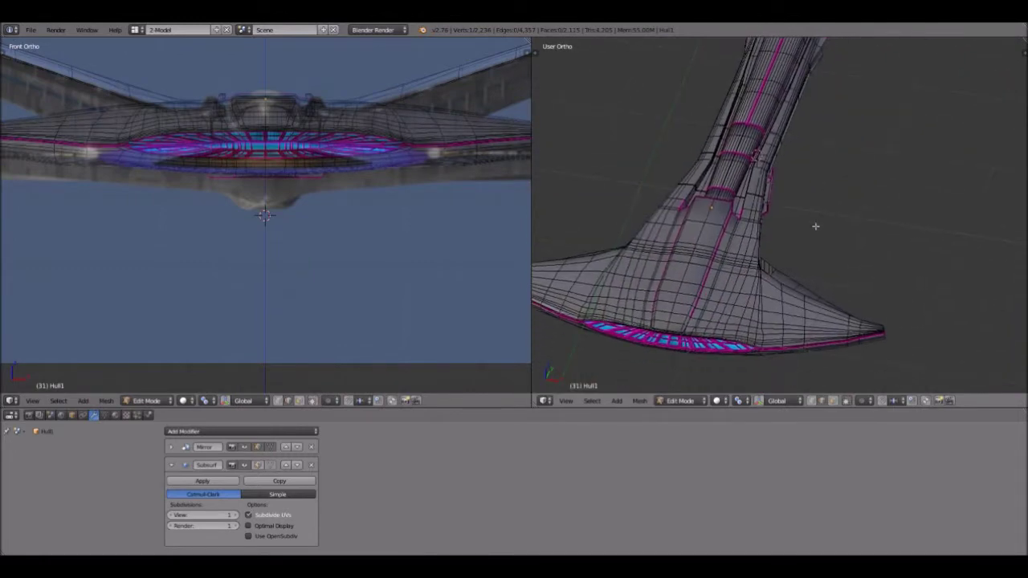
pyautogui.scroll(4, 815, 226)
pyautogui.scroll(-2, 815, 227)
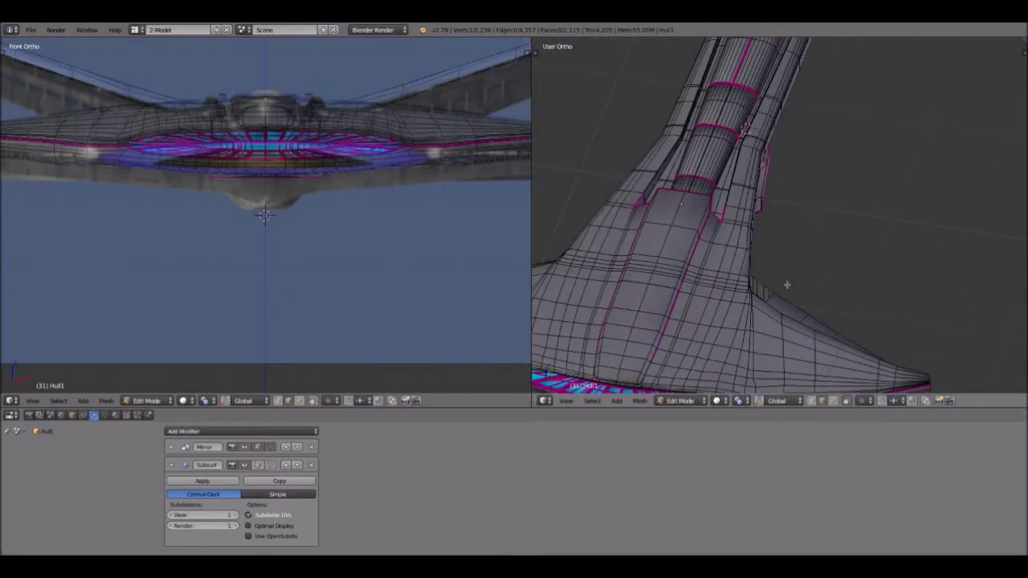
pyautogui.scroll(-3, 698, 339)
pyautogui.moveTo(726, 342); pyautogui.dragTo(732, 143, button='middle')
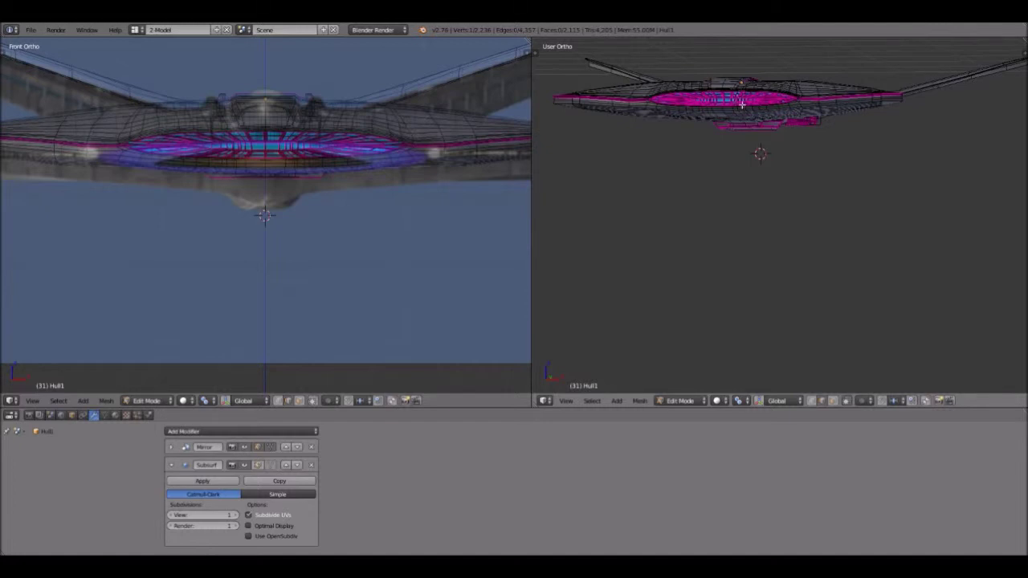
# Step: Return Hull1 to Object Mode, set the modelling viewport to front view and place the 3D cursor well below the hull
pyautogui.click(697, 401)
pyautogui.press('Return')
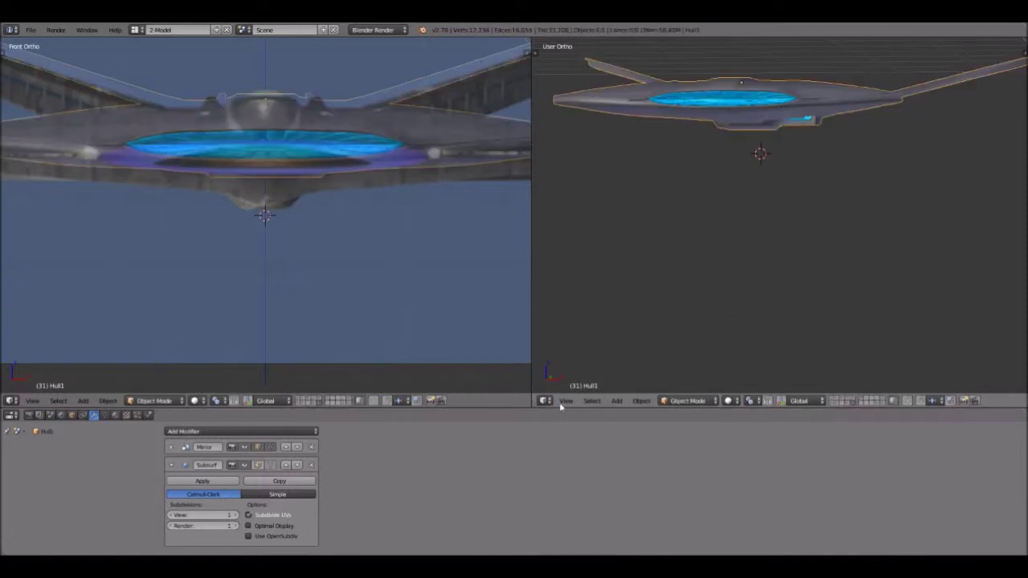
pyautogui.click(565, 401)
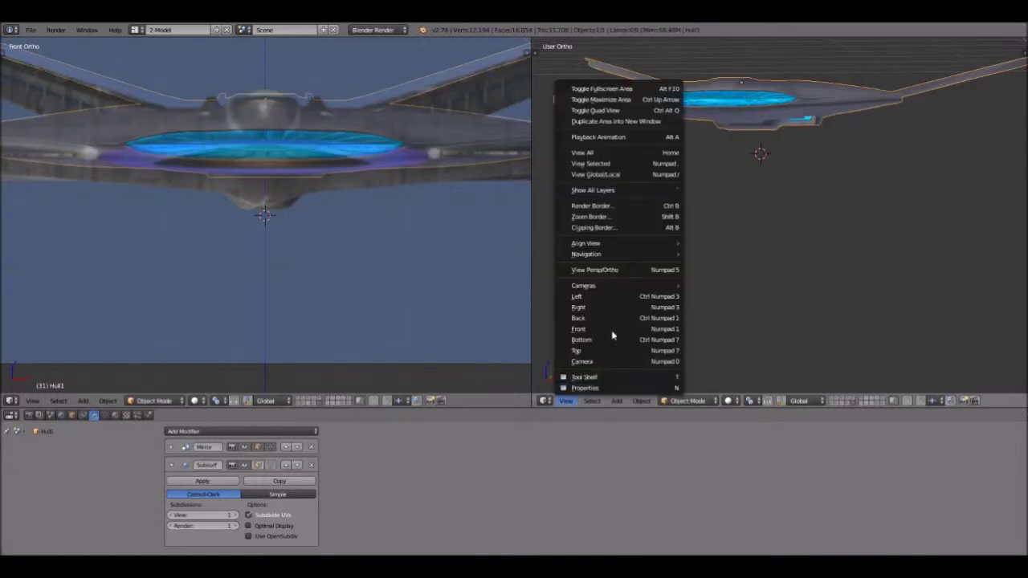
pyautogui.press('KP_1')
pyautogui.click(764, 240)
pyautogui.click(764, 280)
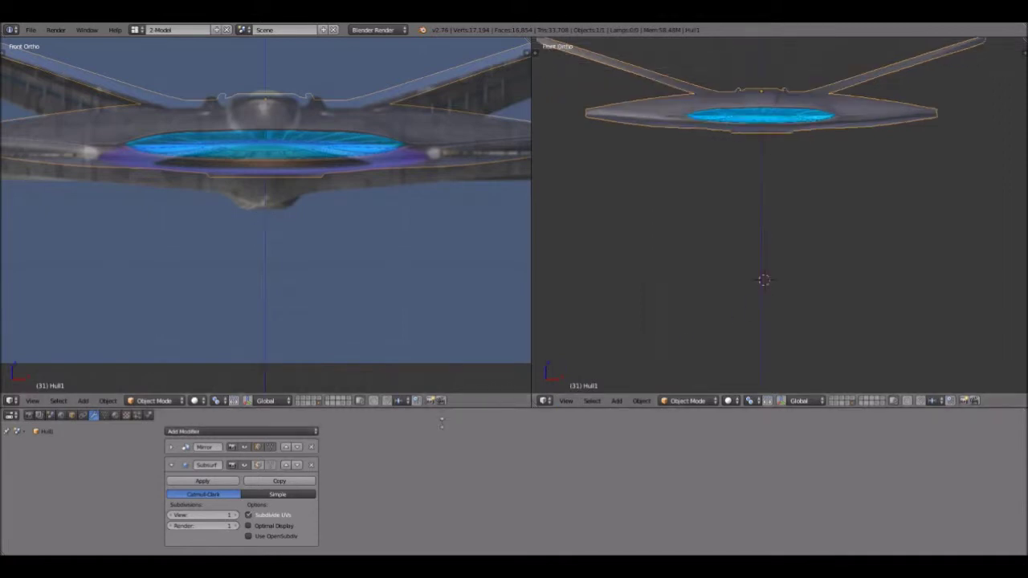
# Step: Add a mesh circle at the 3D cursor and rotate it 90 degrees about the X axis
pyautogui.click(617, 400)
pyautogui.moveTo(631, 388)
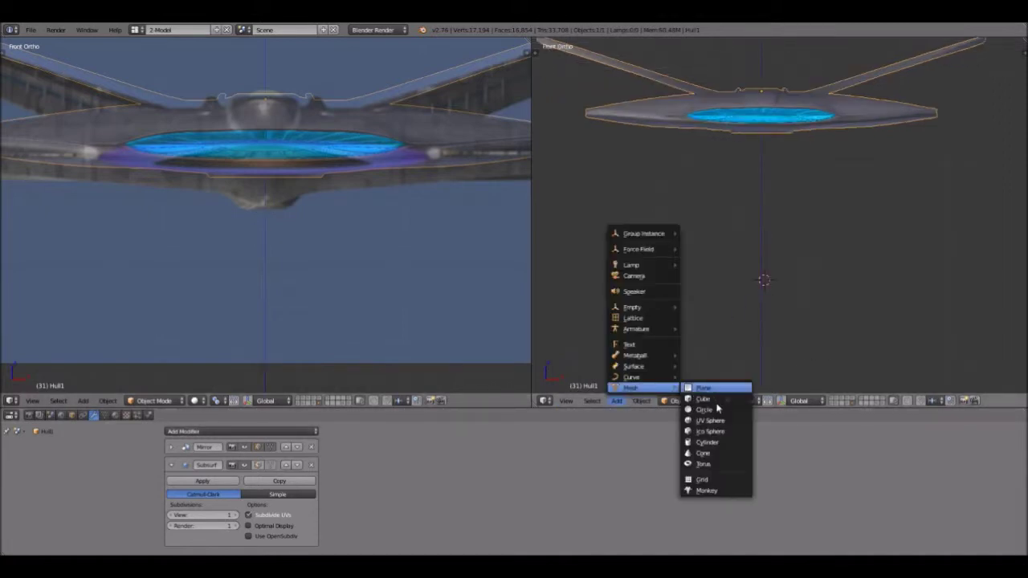
pyautogui.click(718, 409)
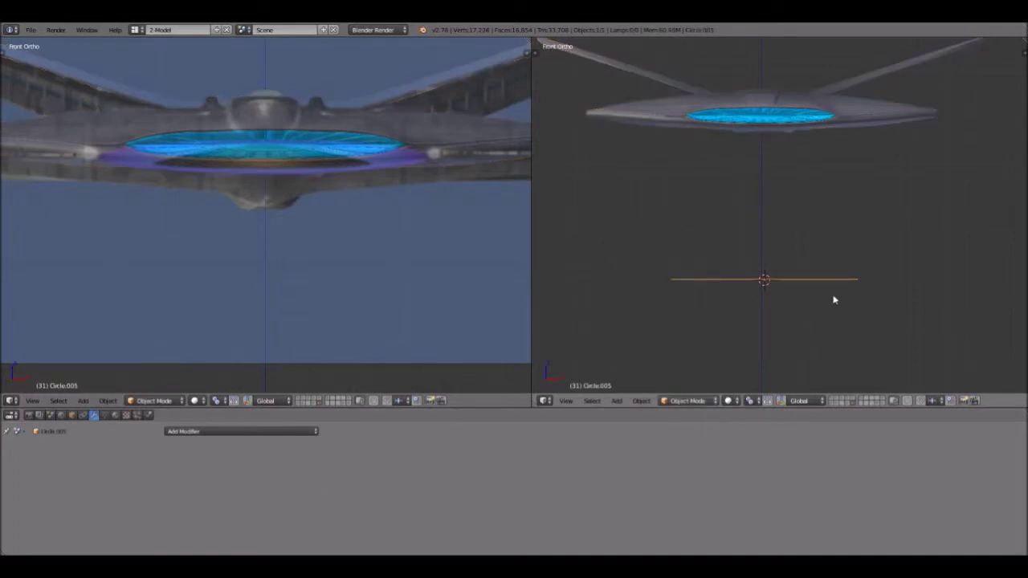
pyautogui.press('r')
pyautogui.write('x90')
pyautogui.press('Return')
# Step: Scale the circle down along the Z axis into a wide, flat ellipse
pyautogui.press('s')
pyautogui.press('x')
pyautogui.rightClick(841, 306)
pyautogui.press('s')
pyautogui.press('y')
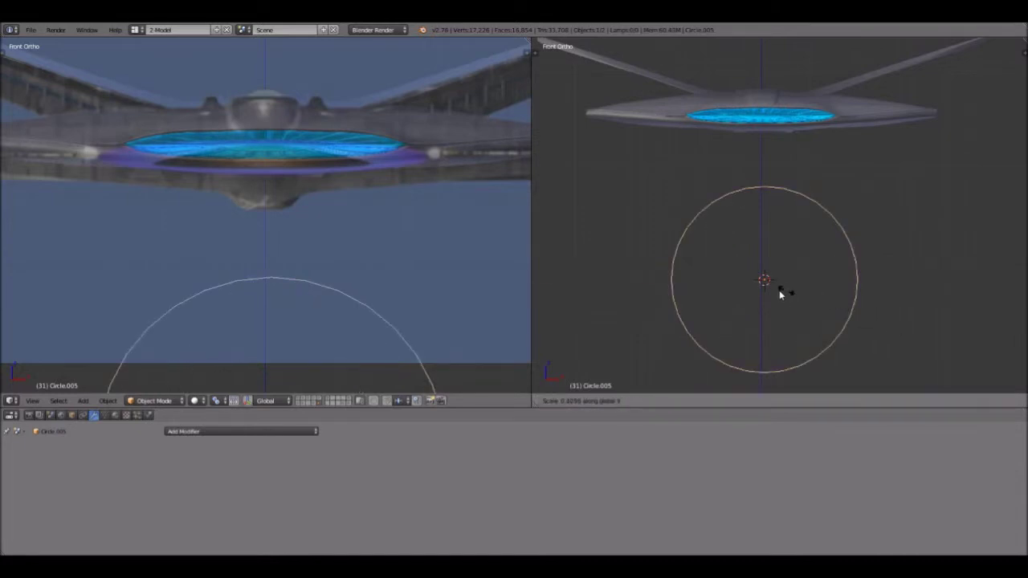
pyautogui.press('z')
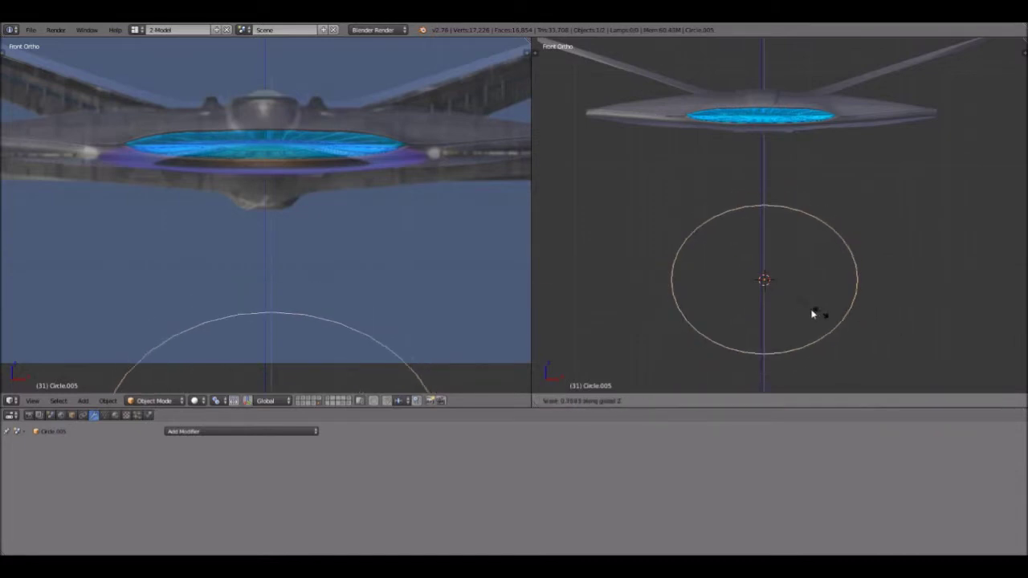
pyautogui.click(754, 372)
# Step: Switch the ellipse to Edit Mode with vertex selection and select five adjacent vertices from its top centre towards the +X side
pyautogui.click(683, 400)
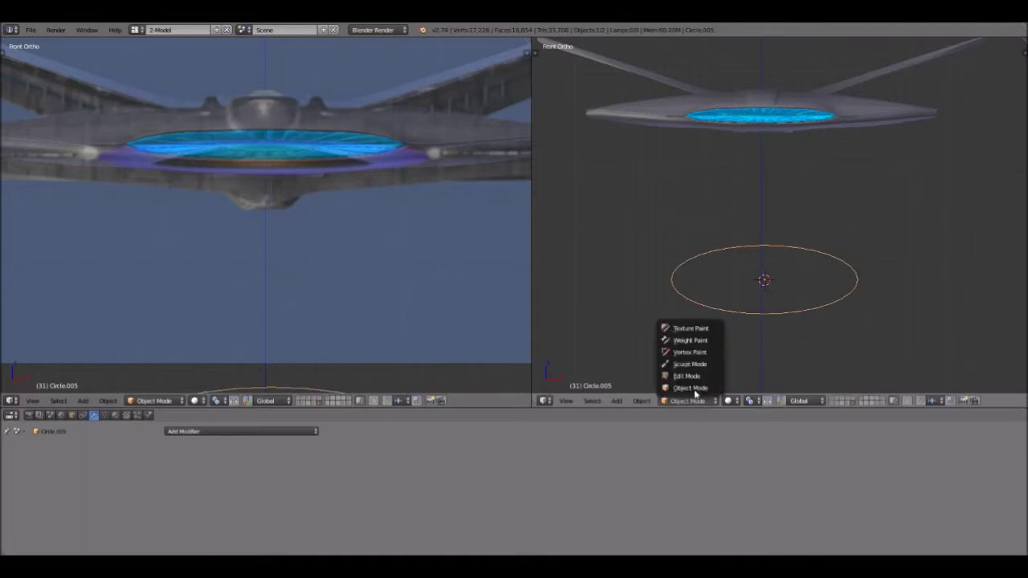
pyautogui.click(691, 378)
pyautogui.scroll(3, 759, 250)
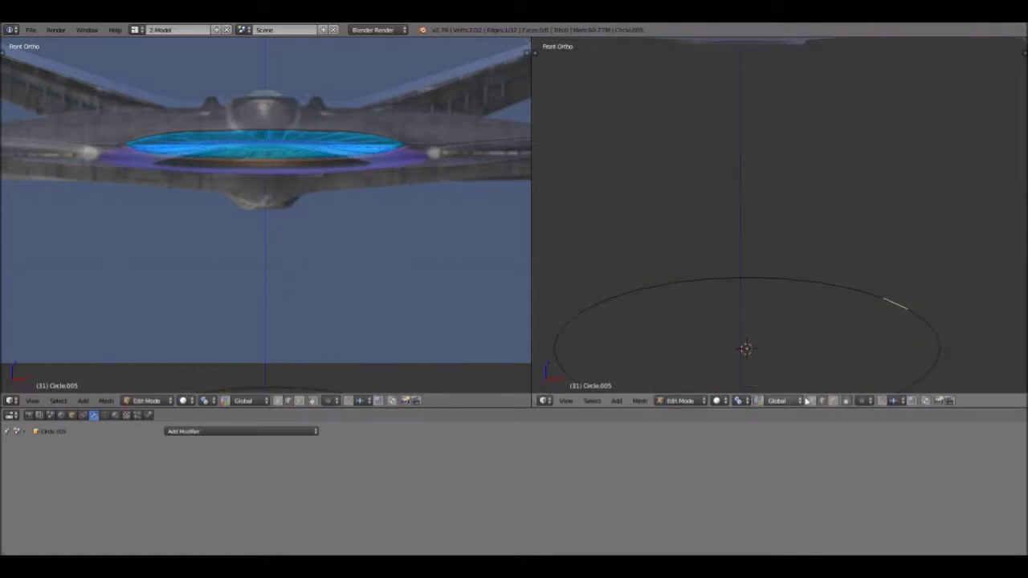
pyautogui.click(811, 401)
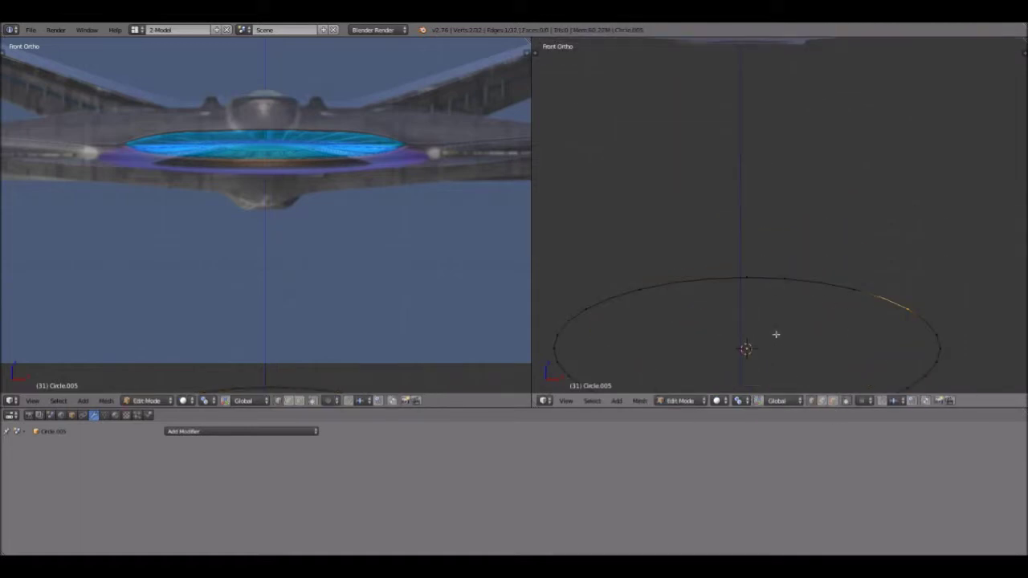
pyautogui.rightClick(745, 285)
pyautogui.keyDown('shift'); pyautogui.rightClick(776, 284); pyautogui.keyUp('shift')
pyautogui.keyDown('shift'); pyautogui.rightClick(830, 287); pyautogui.keyUp('shift')
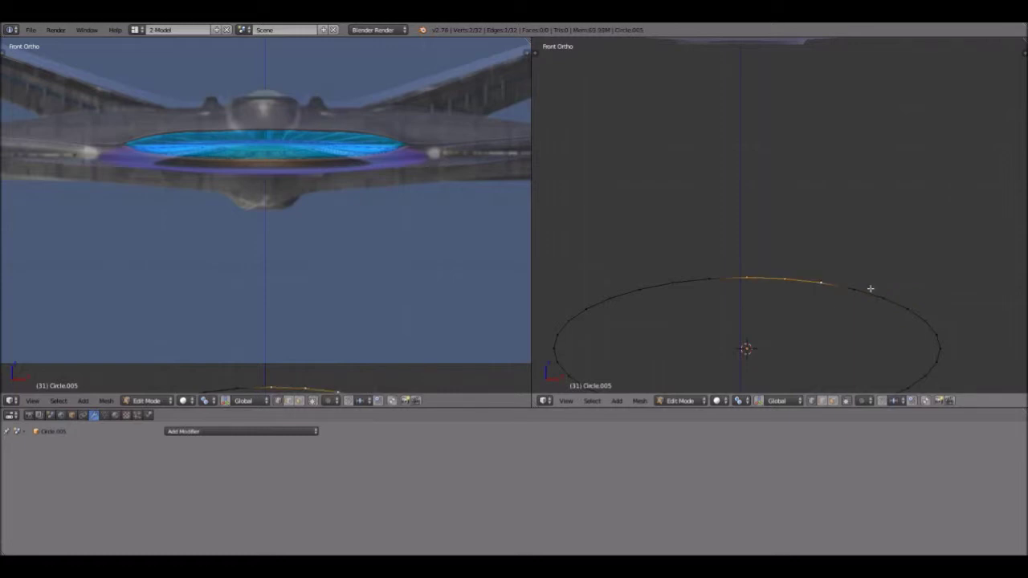
pyautogui.keyDown('shift'); pyautogui.rightClick(861, 293); pyautogui.keyUp('shift')
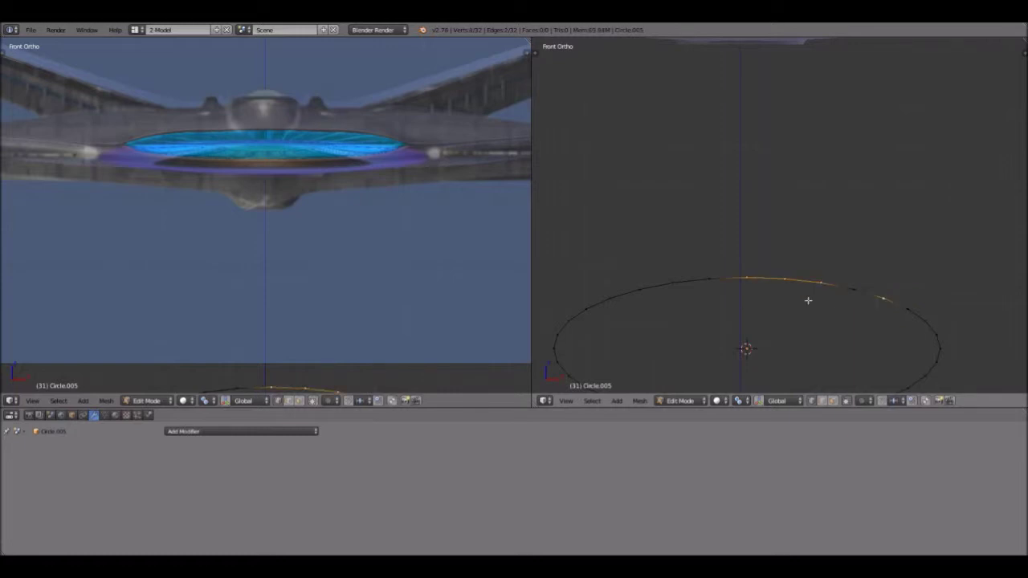
# Step: Check the selected arc against the hull from the top and bottom views, and set the reference viewport back to front view
pyautogui.click(33, 400)
pyautogui.click(40, 352)
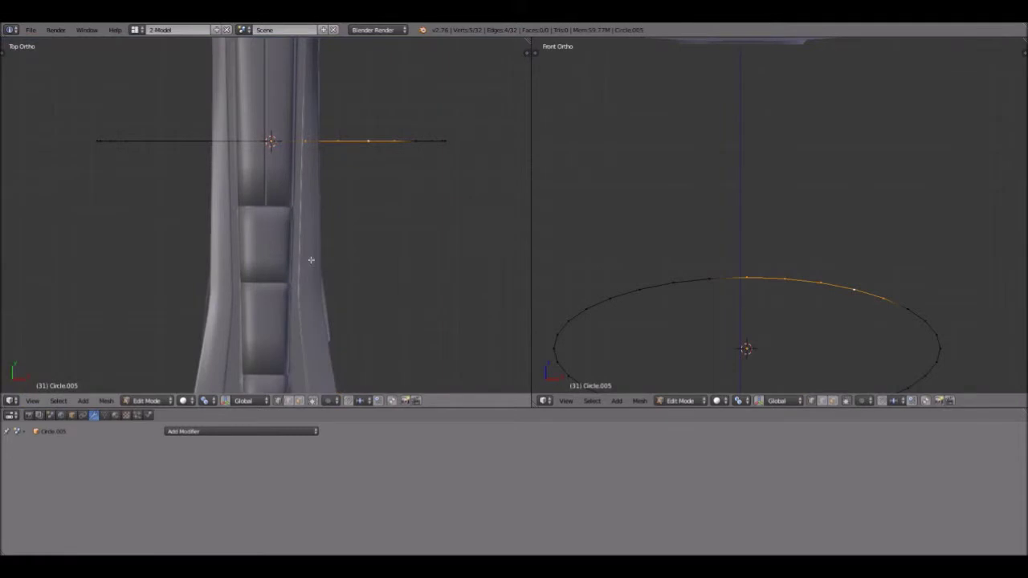
pyautogui.scroll(-2, 311, 260)
pyautogui.keyDown('shift'); pyautogui.moveTo(311, 260); pyautogui.dragTo(255, 323, button='middle'); pyautogui.keyUp('shift')
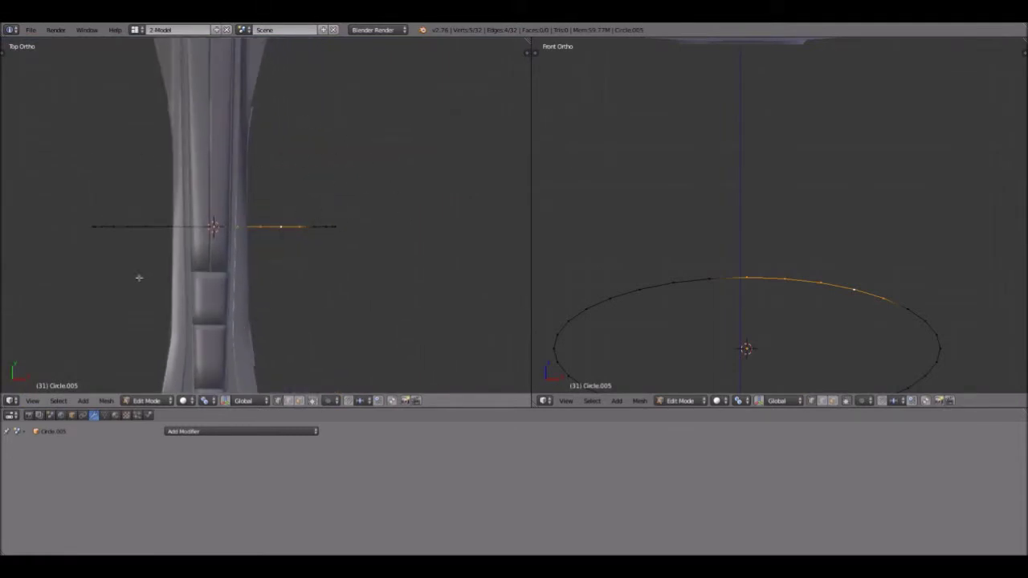
pyautogui.click(32, 400)
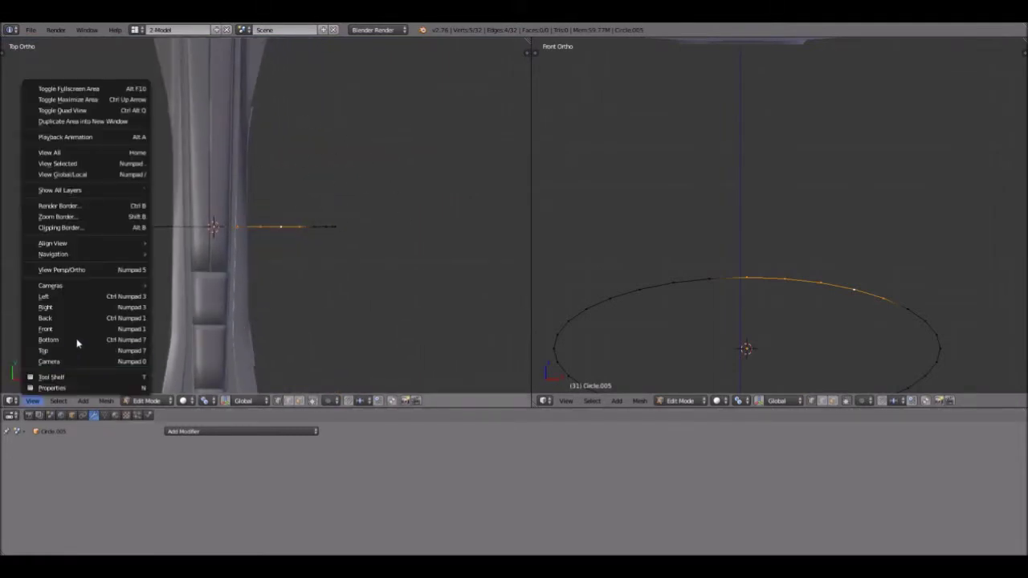
pyautogui.click(78, 341)
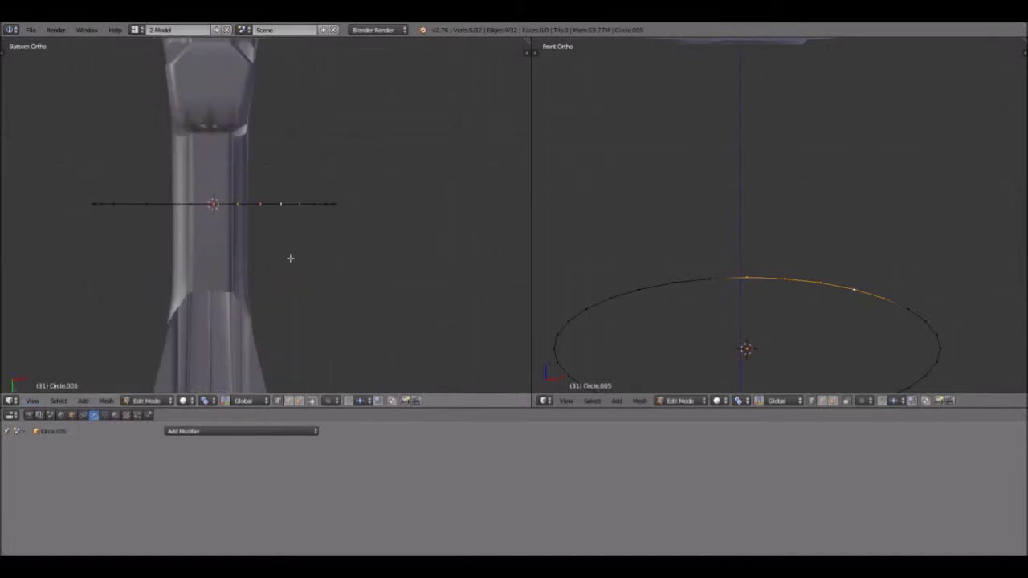
pyautogui.click(32, 401)
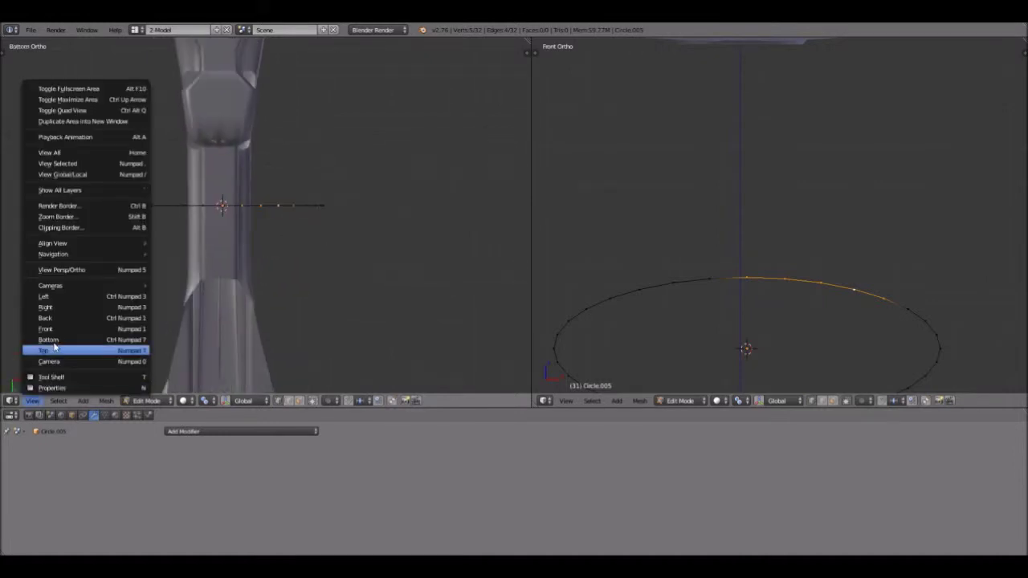
pyautogui.click(58, 340)
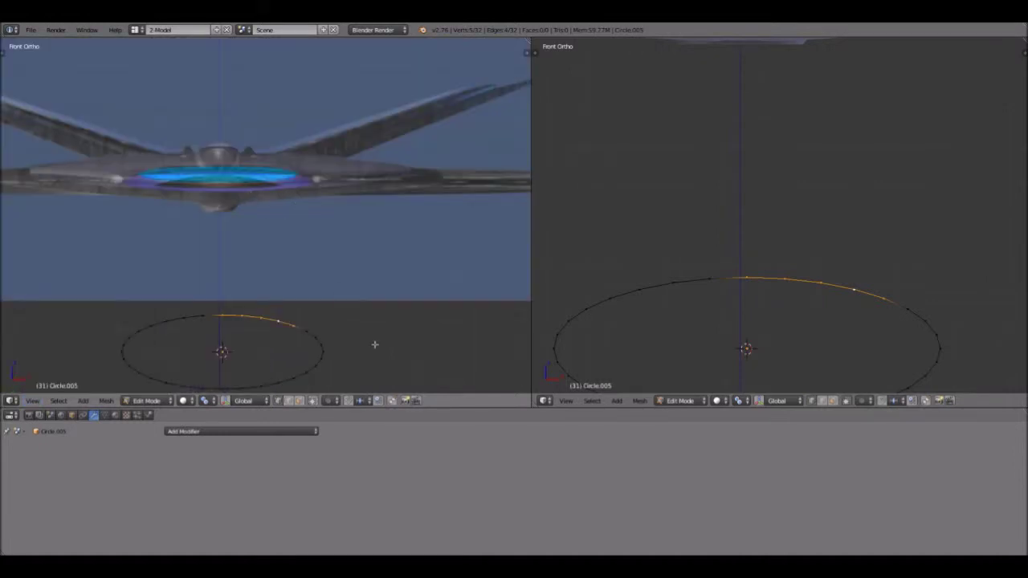
# Step: Extrude the five selected vertices a short distance upward from the ellipse
pyautogui.press('e')
pyautogui.click(291, 299)
pyautogui.press('e')
pyautogui.click(849, 225)
# Step: Set the modelling viewport to top view and move the extruded edge back along the lower part of the +X pylon
pyautogui.click(567, 402)
pyautogui.click(596, 363)
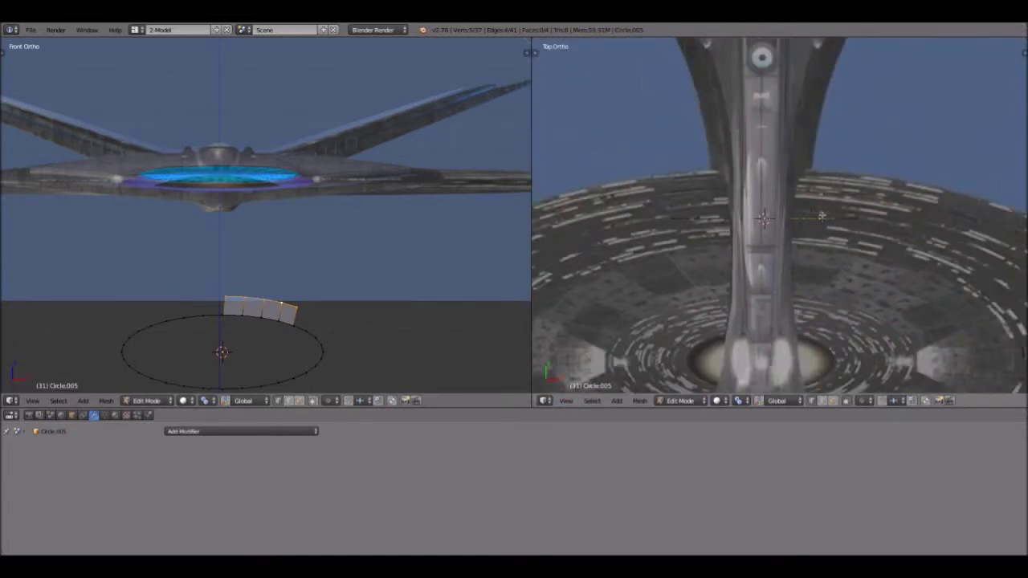
pyautogui.press('g')
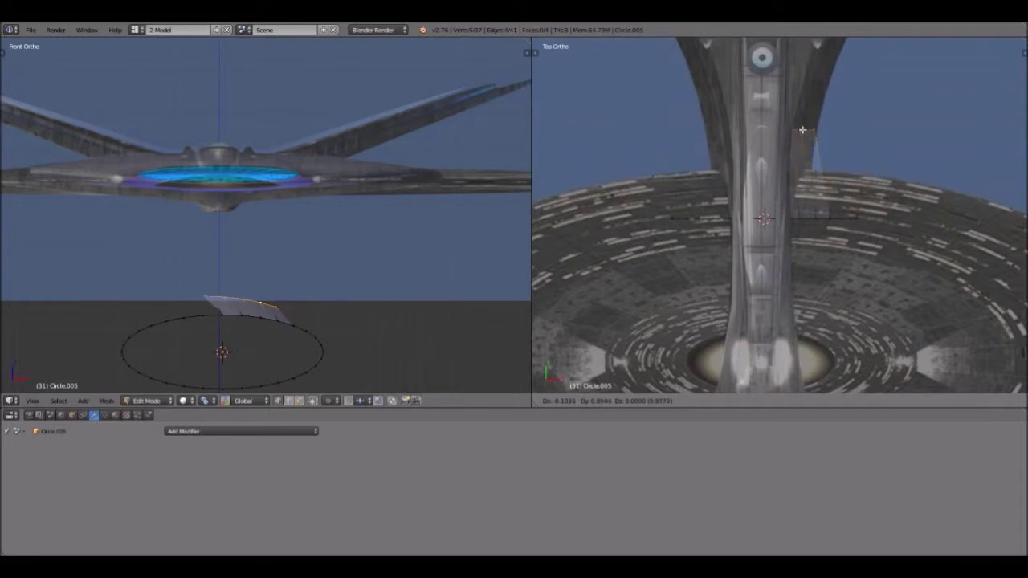
pyautogui.click(821, 136)
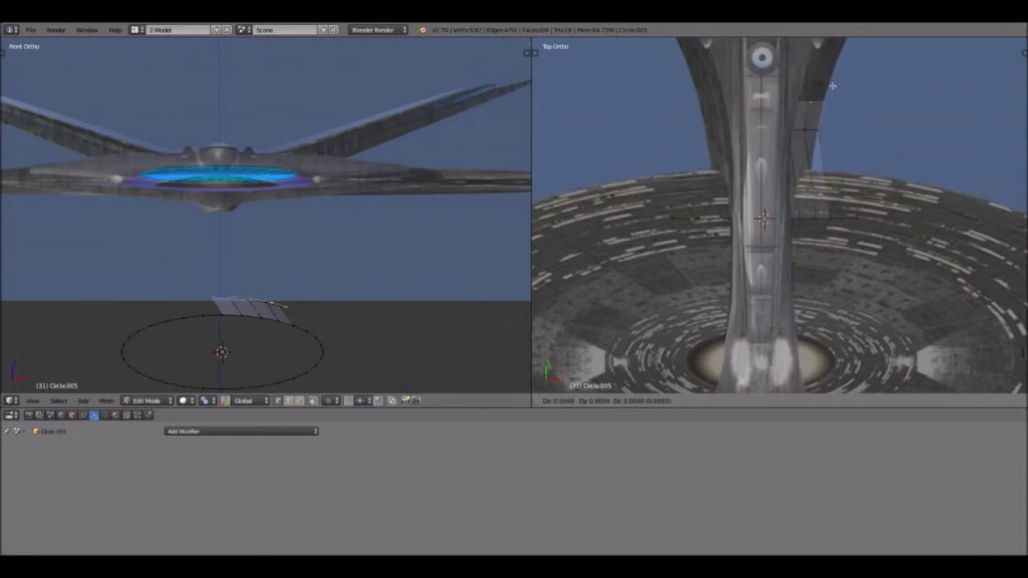
# Step: Extrude the edge repeatedly along the outer curve of the +X pylon in the reference image, and return to Object Mode
pyautogui.keyDown('shift'); pyautogui.moveTo(836, 80); pyautogui.dragTo(715, 280, button='middle'); pyautogui.keyUp('shift')
pyautogui.press('e')
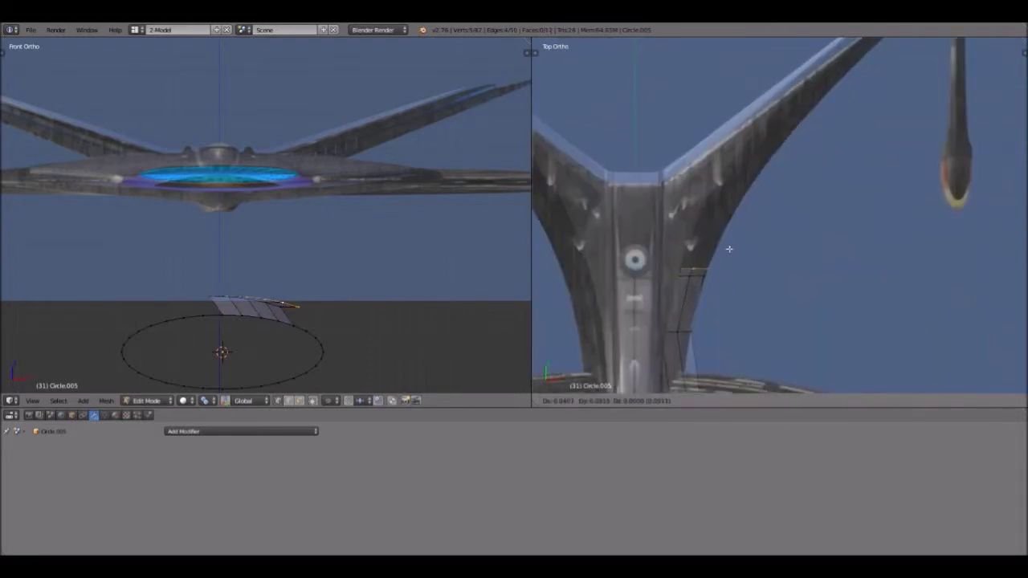
pyautogui.click(789, 167)
pyautogui.press('e')
pyautogui.click(819, 126)
pyautogui.press('e')
pyautogui.click(844, 101)
pyautogui.keyDown('shift'); pyautogui.moveTo(875, 113); pyautogui.dragTo(866, 141, button='middle'); pyautogui.keyUp('shift')
pyautogui.press('e')
pyautogui.click(854, 137)
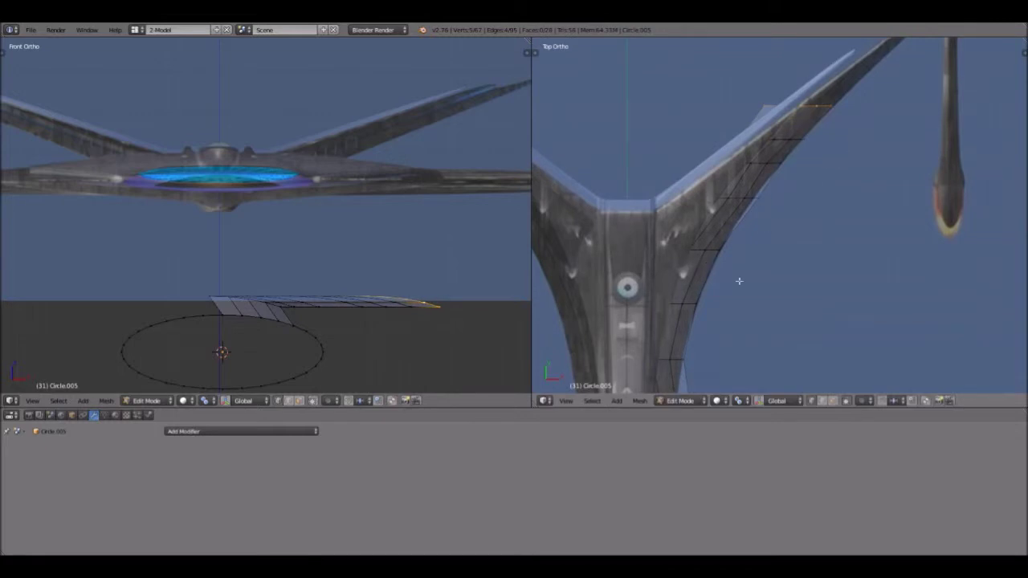
pyautogui.scroll(-1, 739, 265)
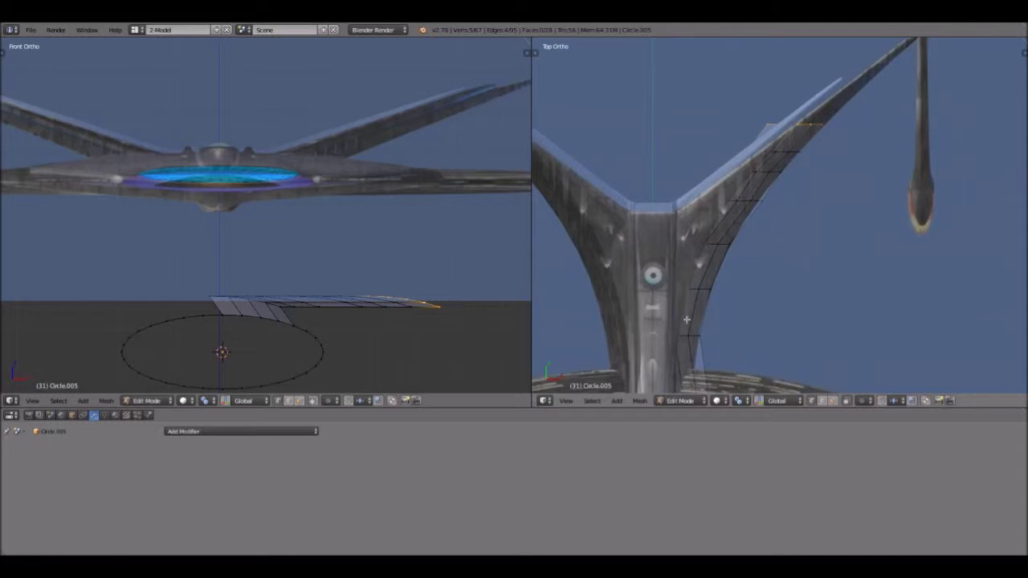
pyautogui.click(695, 400)
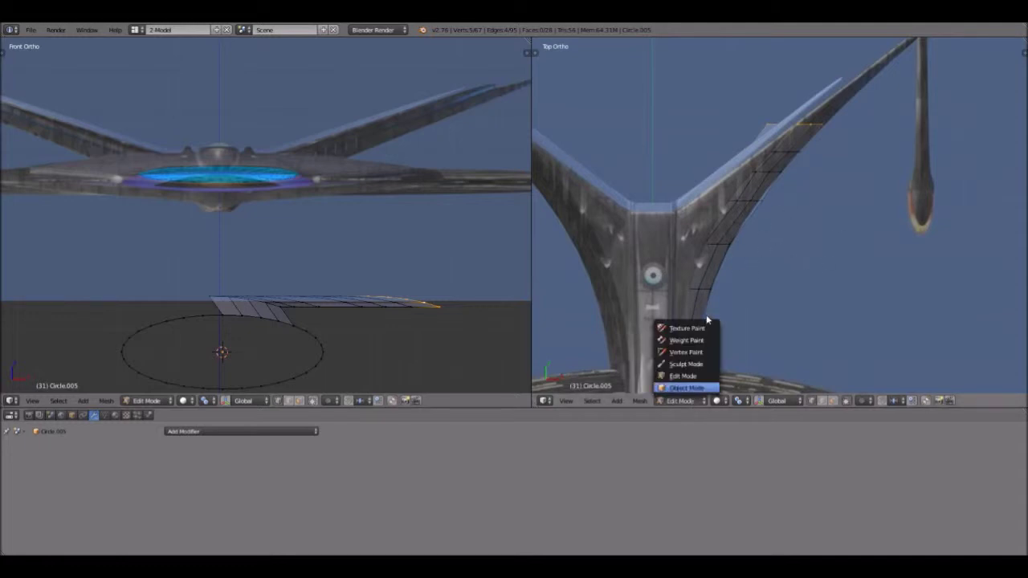
pyautogui.press('Tab')
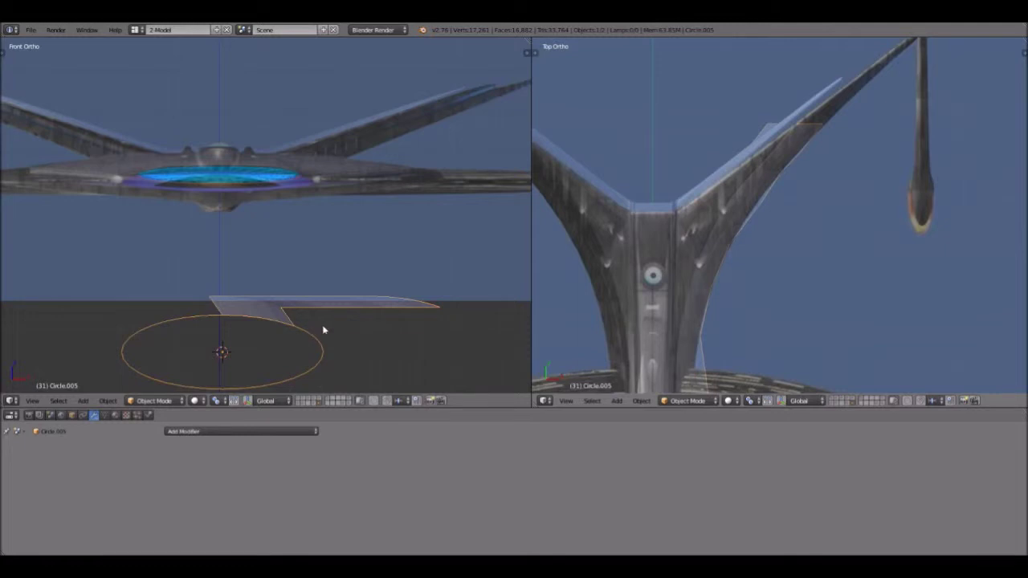
# Step: Select Hull1 and switch it to Edit Mode
pyautogui.keyDown('shift'); pyautogui.moveTo(836, 319); pyautogui.dragTo(834, 268, button='middle'); pyautogui.keyUp('shift')
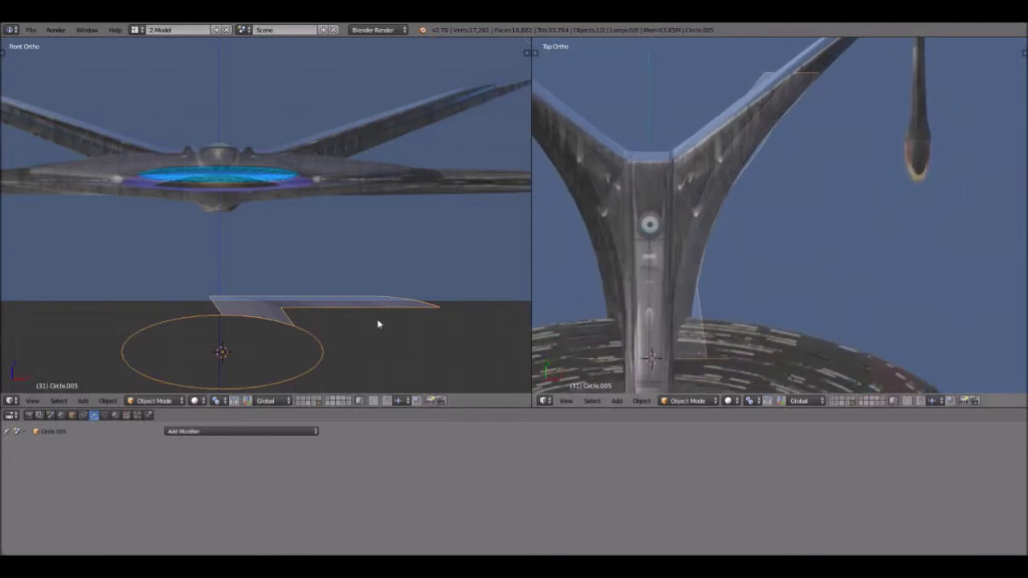
pyautogui.scroll(-1, 707, 310)
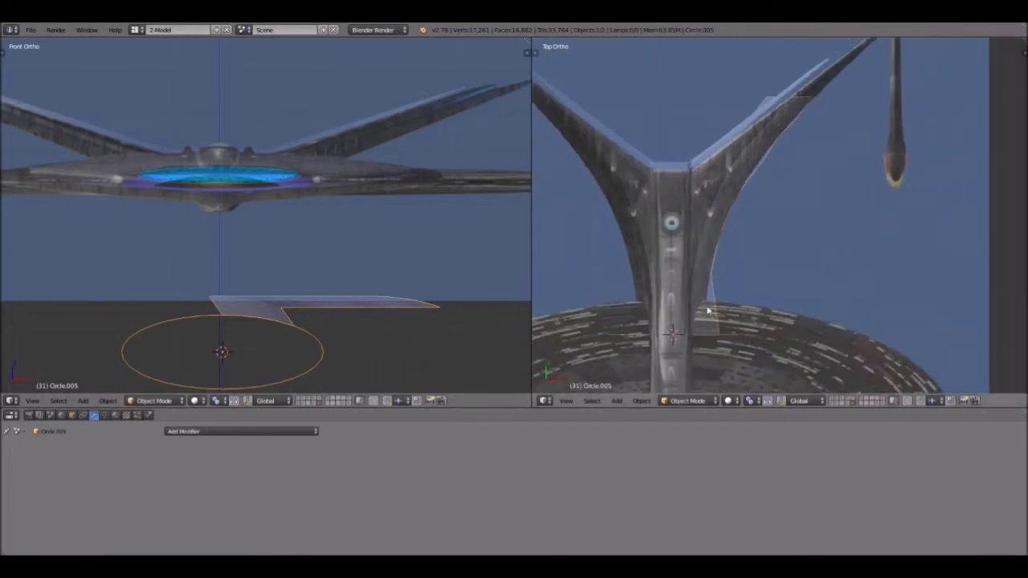
pyautogui.rightClick(723, 356)
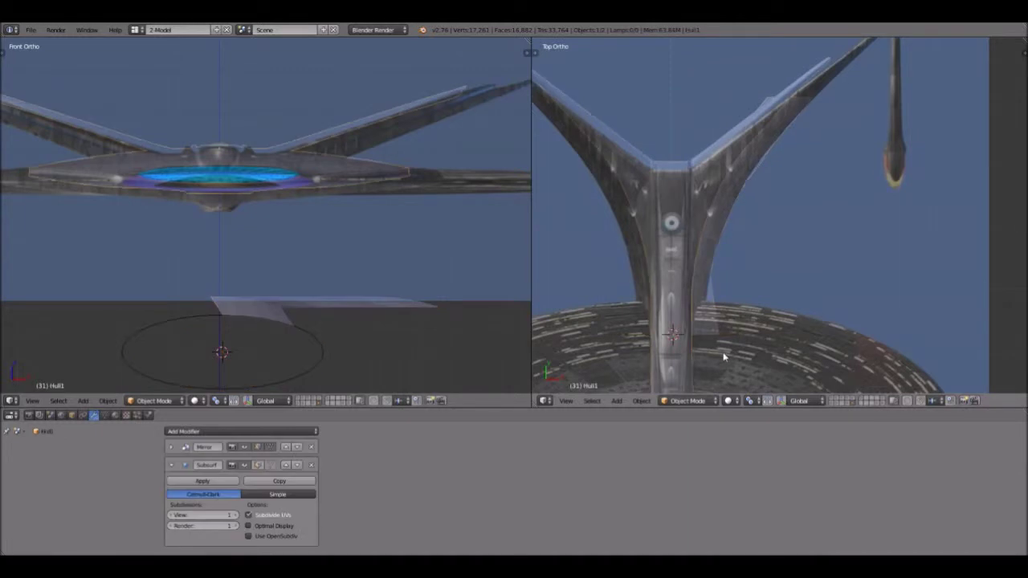
pyautogui.hotkey('ctrl', 'z')
pyautogui.hotkey('ctrl', 'shift', 'z')
pyautogui.click(691, 400)
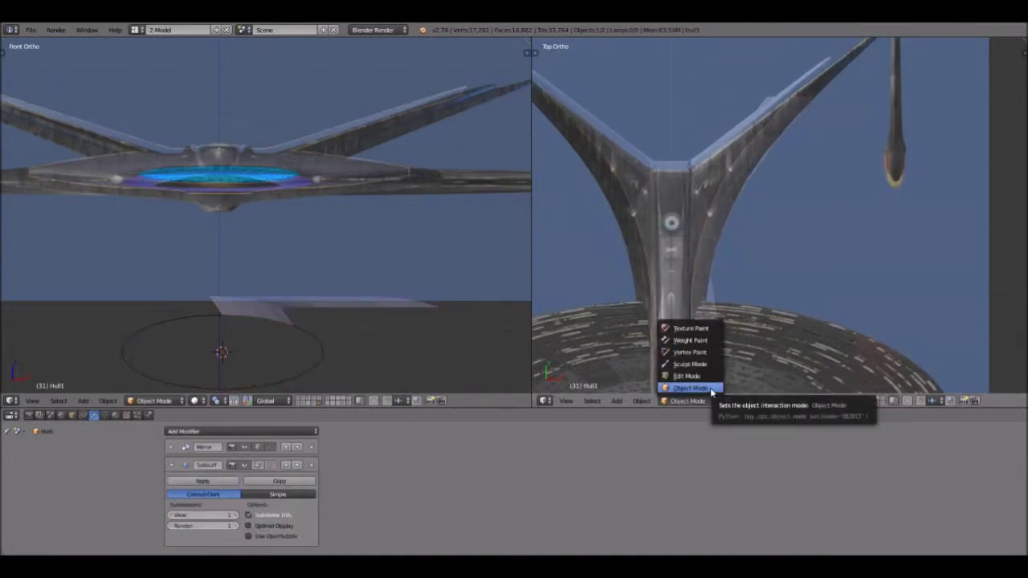
pyautogui.click(704, 392)
pyautogui.click(690, 401)
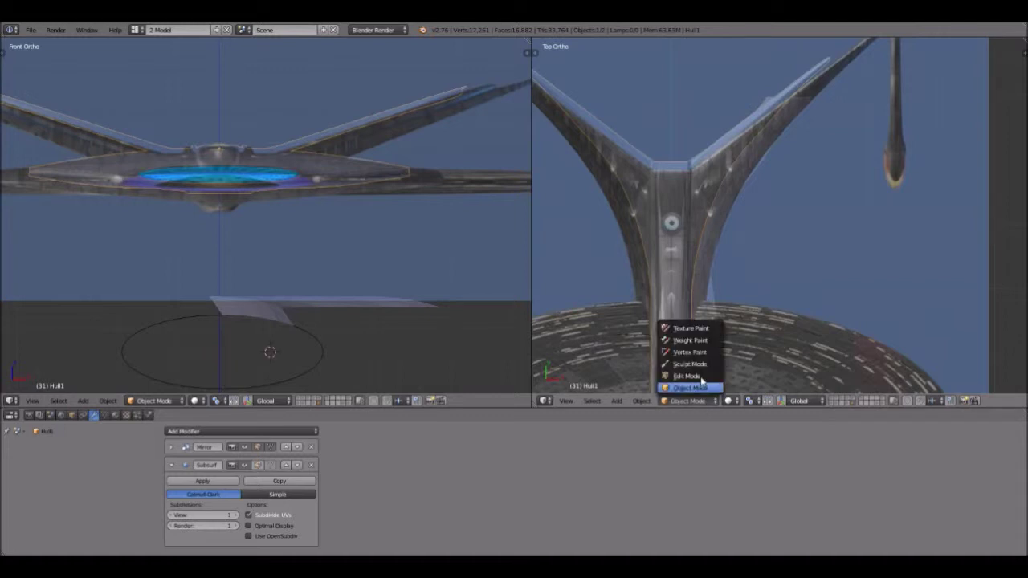
pyautogui.click(686, 376)
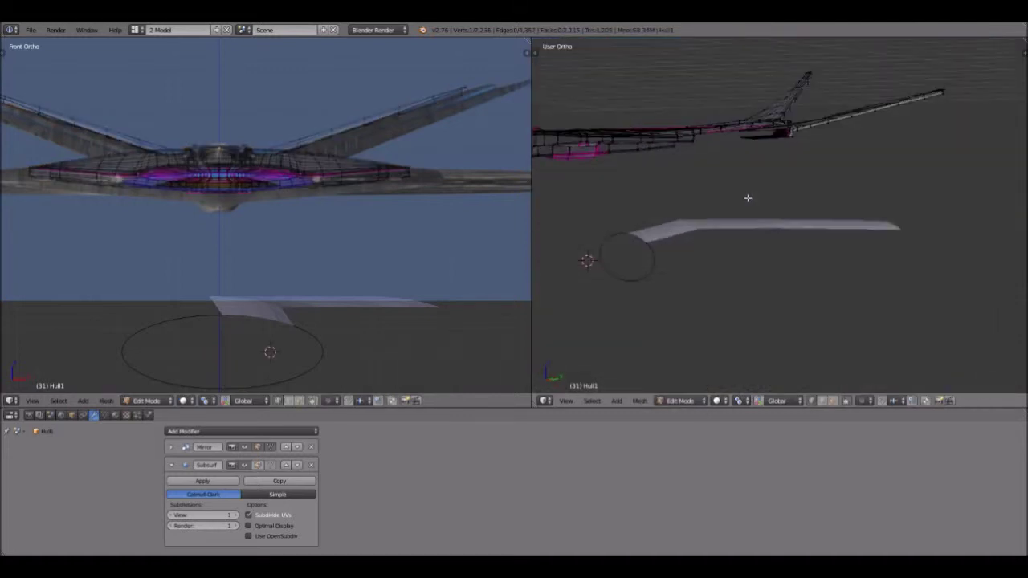
# Step: Examine the mesh topology of Hull1's wide forward section and its narrowing neck from several angles
pyautogui.moveTo(747, 197); pyautogui.dragTo(753, 256, button='middle')
pyautogui.scroll(8, 754, 255)
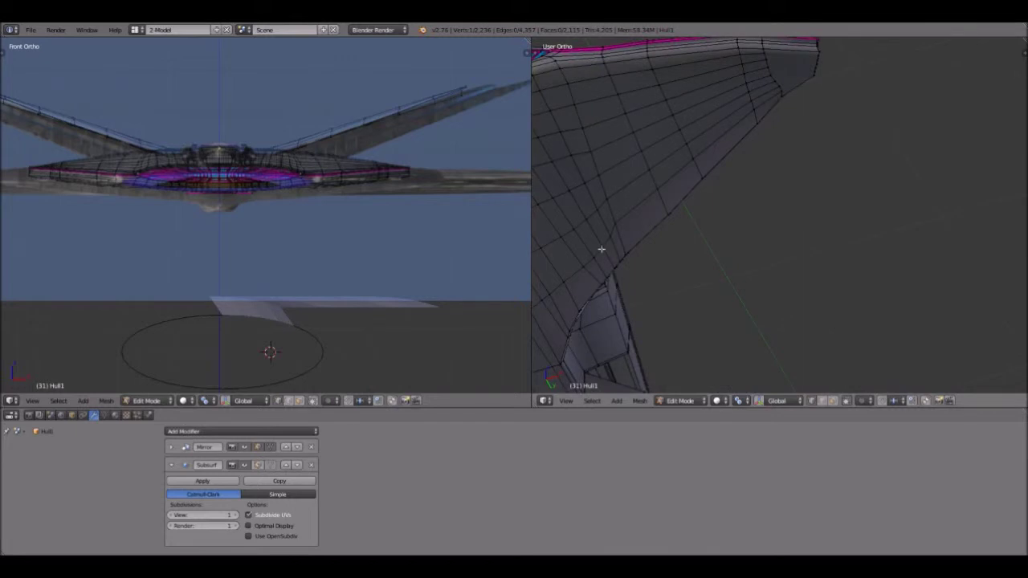
pyautogui.scroll(-3, 745, 253)
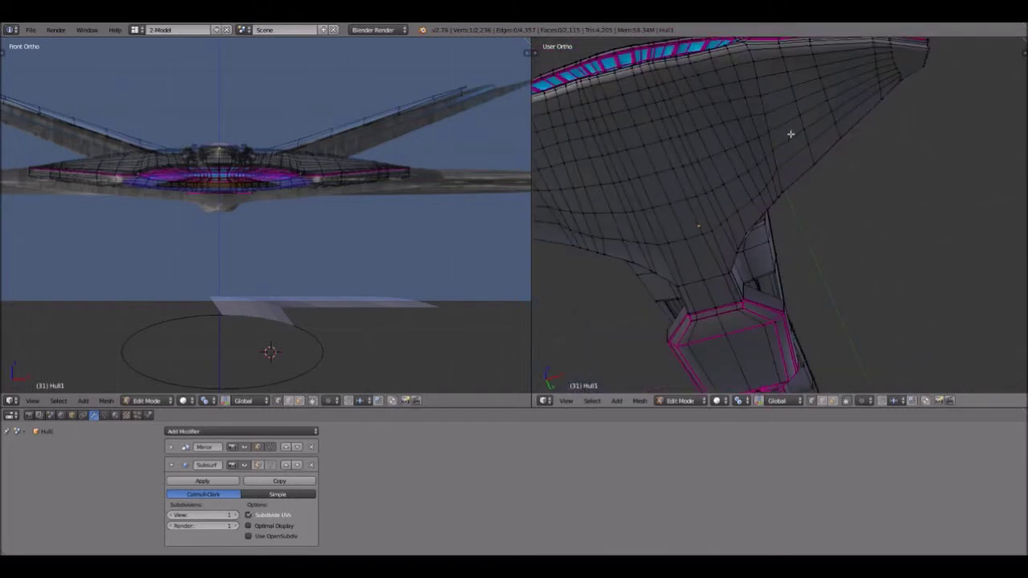
pyautogui.moveTo(863, 129); pyautogui.dragTo(715, 249, button='middle')
pyautogui.keyDown('shift'); pyautogui.moveTo(712, 318); pyautogui.dragTo(751, 224, button='middle'); pyautogui.keyUp('shift')
pyautogui.moveTo(758, 258); pyautogui.dragTo(687, 192, button='middle')
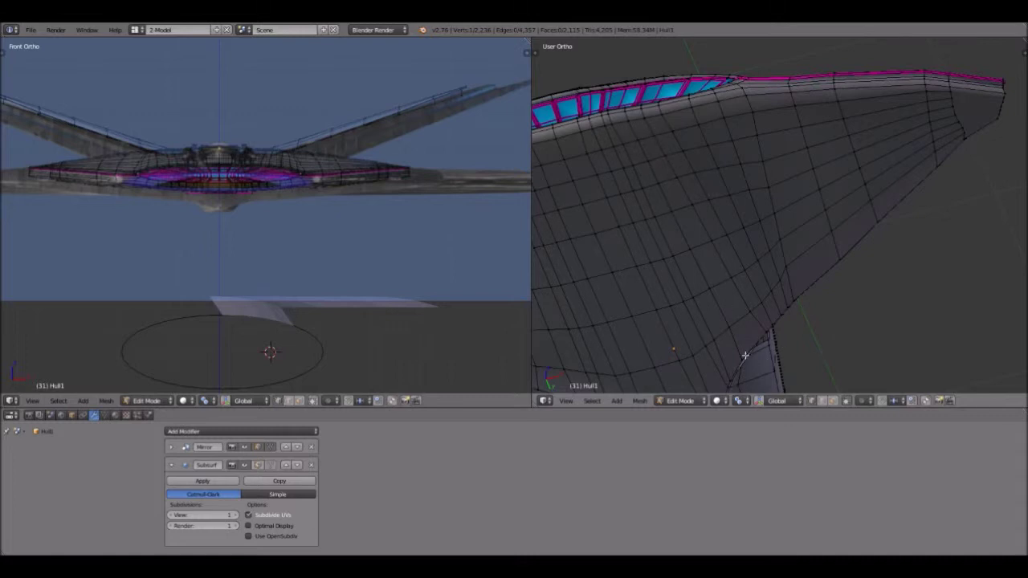
# Step: Return Hull1 to Object Mode and examine its smoothed surface from the underside, side and top
pyautogui.click(704, 399)
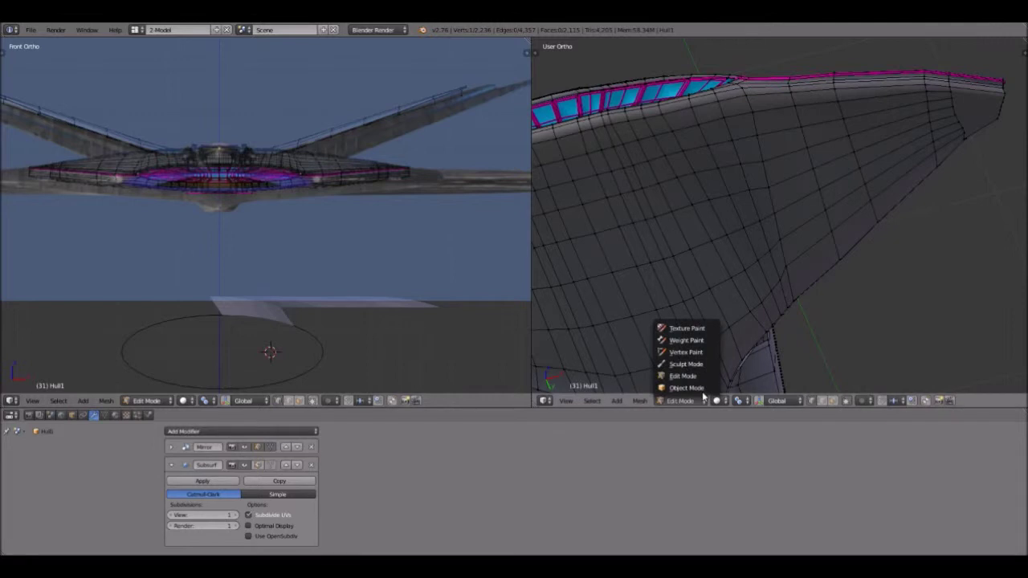
pyautogui.moveTo(745, 250); pyautogui.dragTo(667, 185, button='middle')
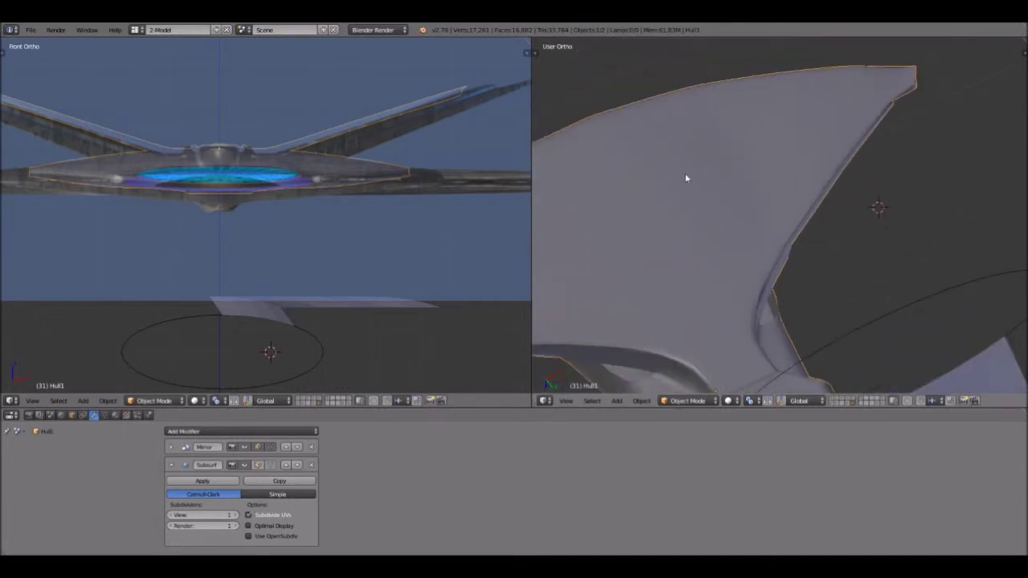
pyautogui.moveTo(716, 174); pyautogui.dragTo(752, 159, button='middle')
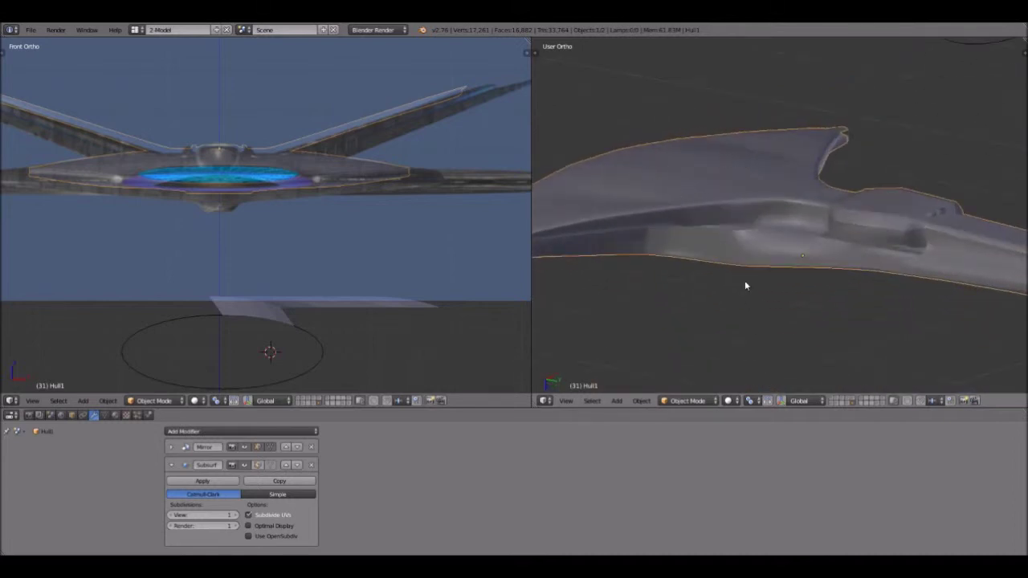
pyautogui.moveTo(746, 286); pyautogui.dragTo(808, 300, button='middle')
pyautogui.moveTo(629, 229); pyautogui.dragTo(688, 268, button='middle')
pyautogui.moveTo(626, 260); pyautogui.dragTo(769, 296, button='middle')
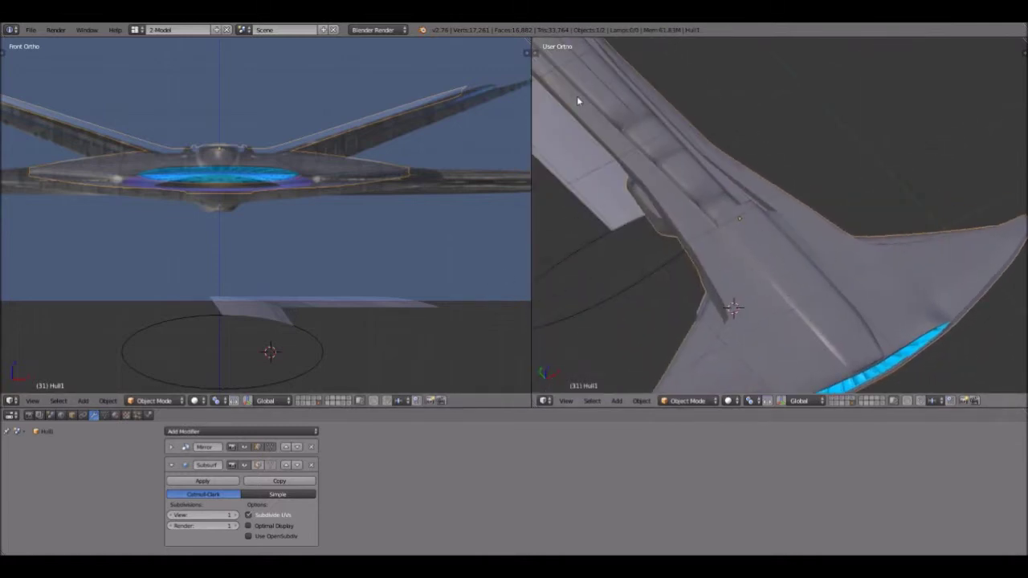
pyautogui.moveTo(722, 190)
pyautogui.mouseDown(button='middle')
pyautogui.moveTo(755, 200)
pyautogui.moveTo(731, 372)
pyautogui.mouseUp(button='middle')
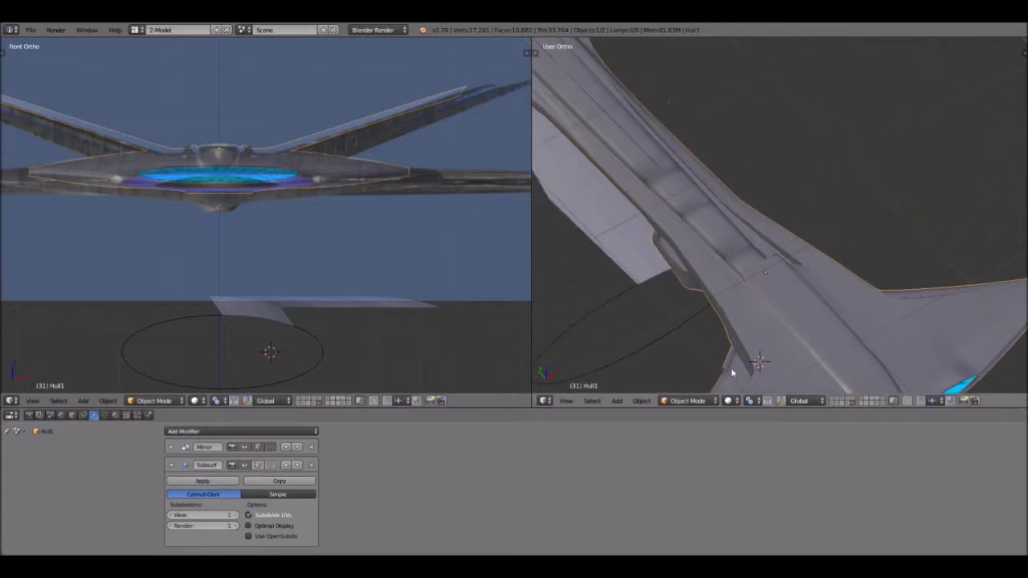
# Step: Delete the circle object with its extruded strip
pyautogui.click(704, 402)
pyautogui.rightClick(636, 355)
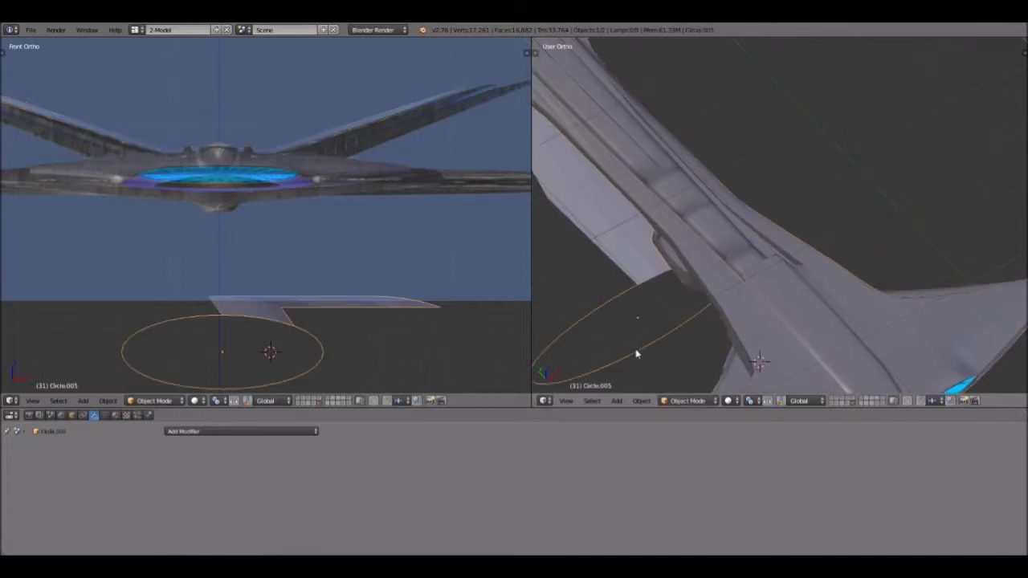
pyautogui.press('x')
pyautogui.click(634, 354)
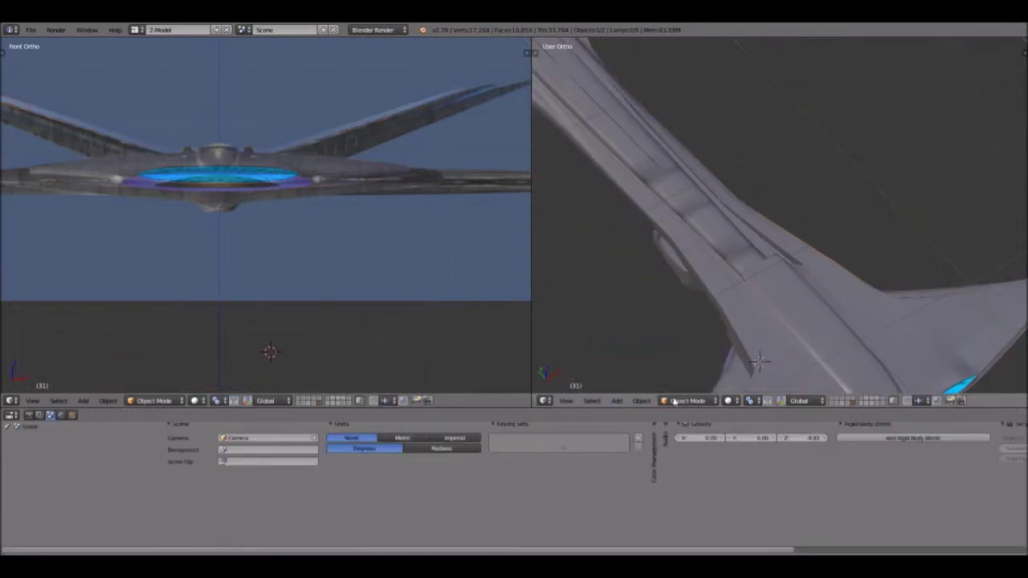
# Step: Switch the visible layer to the one with the alternative, cleaner hull version and examine the hull from above
pyautogui.click(308, 401)
pyautogui.click(309, 399)
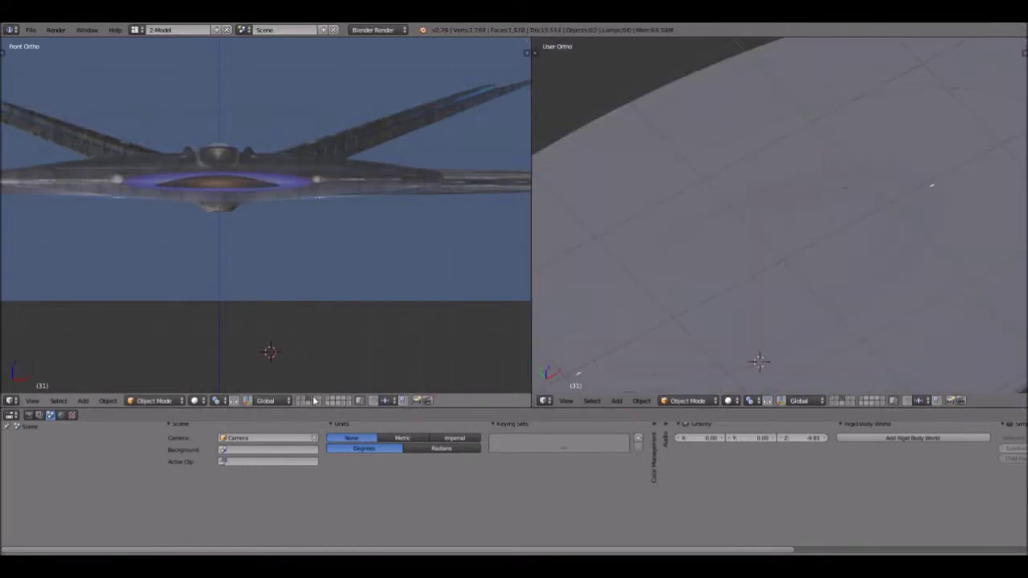
pyautogui.click(314, 399)
pyautogui.scroll(-4, 823, 211)
pyautogui.moveTo(898, 308); pyautogui.dragTo(851, 286, button='middle')
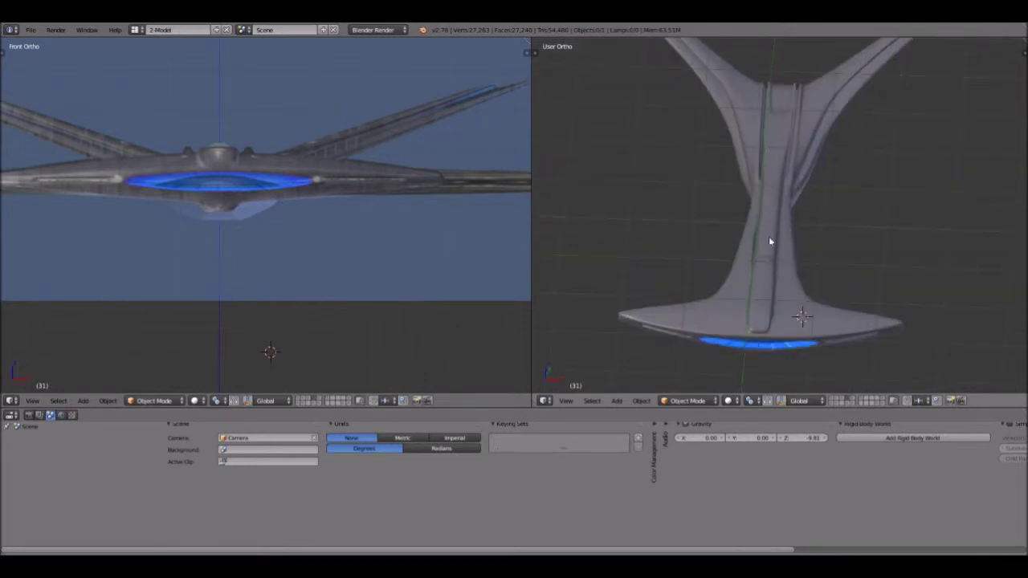
pyautogui.moveTo(889, 336); pyautogui.dragTo(711, 420, button='middle')
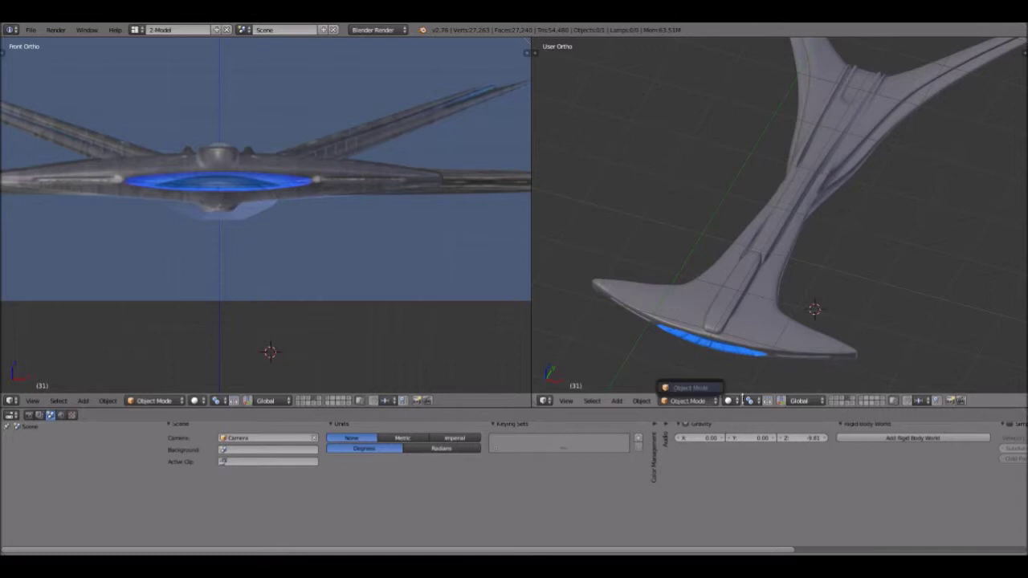
# Step: Preview the alternative hull in Wireframe shading and set the viewport back to Solid
pyautogui.click(738, 402)
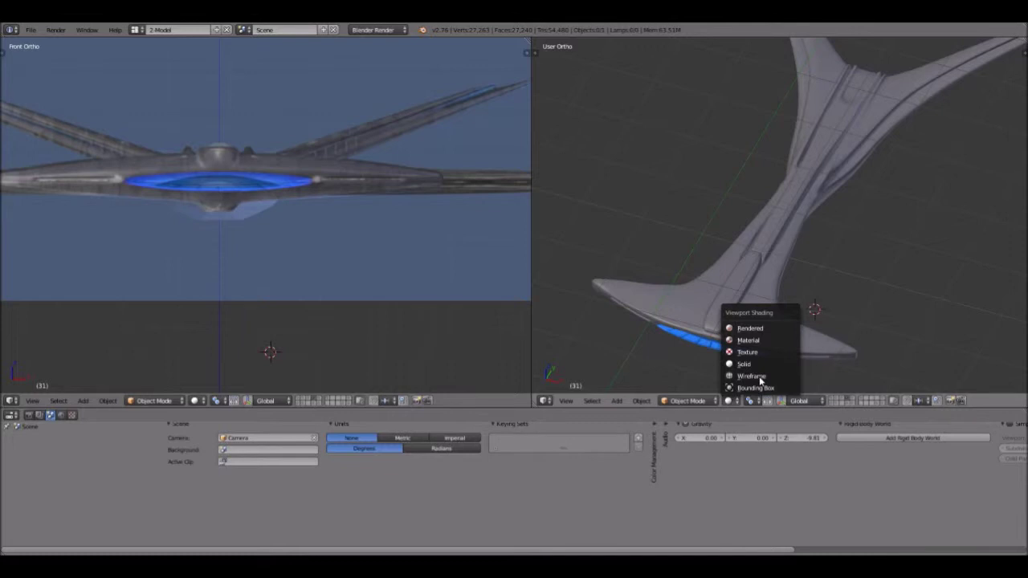
pyautogui.click(752, 376)
pyautogui.click(729, 401)
pyautogui.click(744, 364)
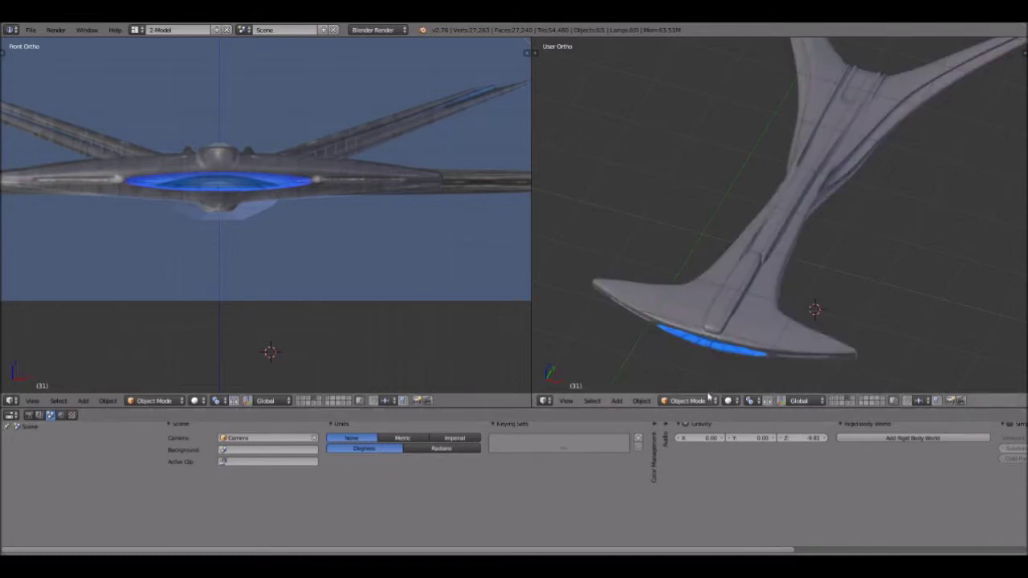
# Step: Select the alternative hull, enter Edit Mode and examine its mesh topology from below, from the front and along the rear section
pyautogui.rightClick(746, 335)
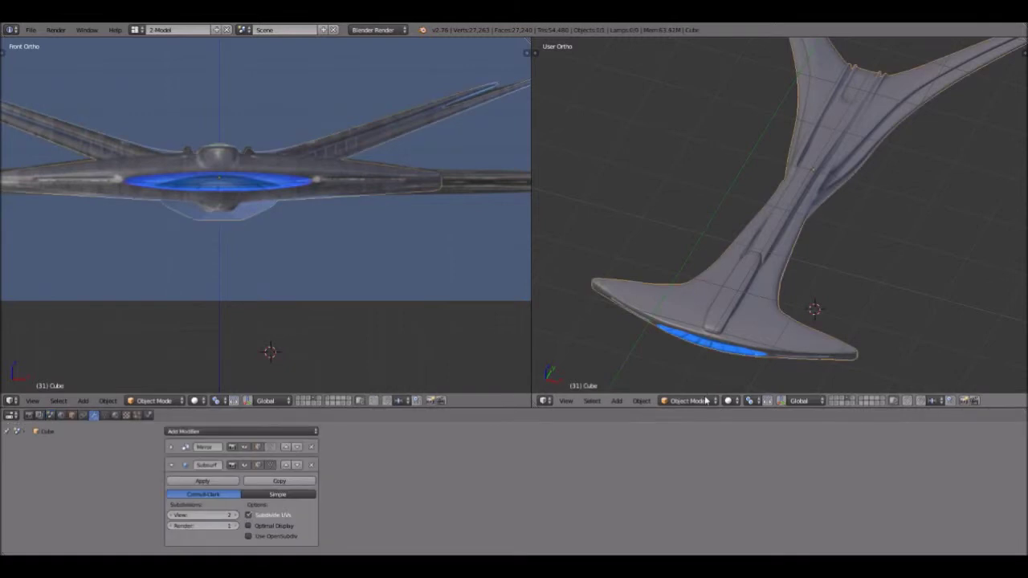
pyautogui.click(706, 400)
pyautogui.click(691, 376)
pyautogui.moveTo(811, 305); pyautogui.dragTo(728, 248, button='middle')
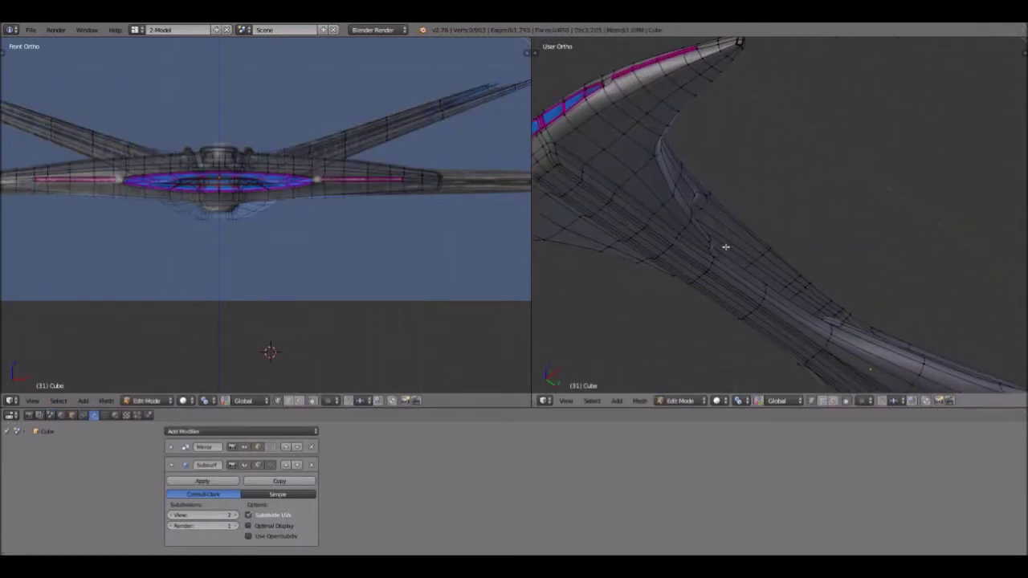
pyautogui.scroll(-3, 804, 274)
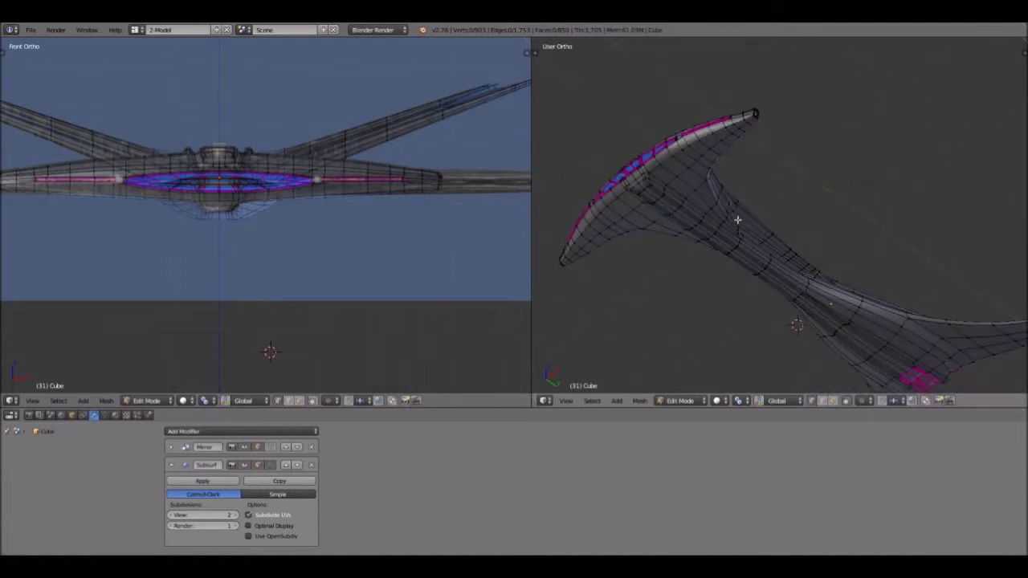
pyautogui.moveTo(838, 213); pyautogui.dragTo(599, 407, button='middle')
pyautogui.click(639, 400)
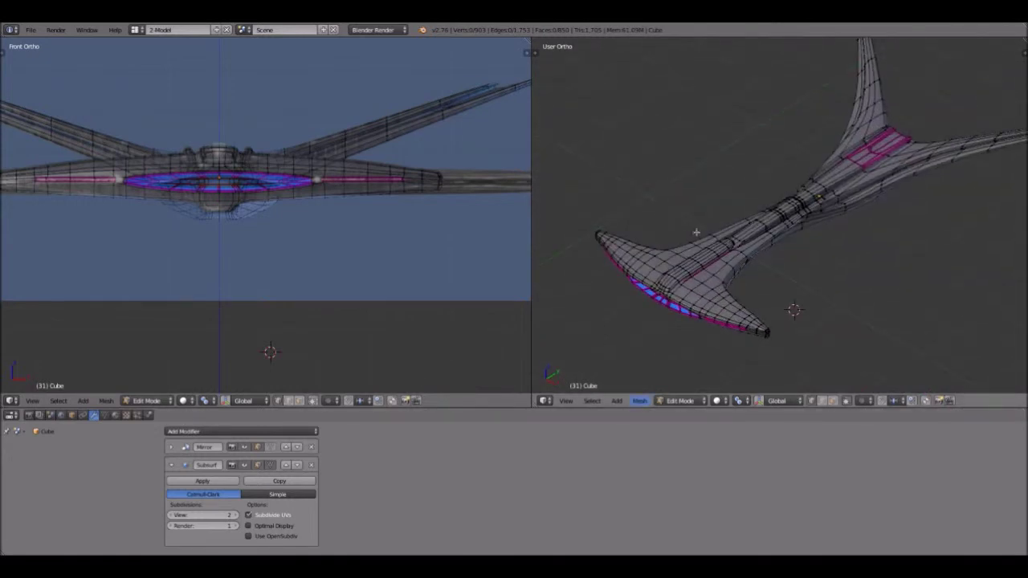
pyautogui.moveTo(841, 183); pyautogui.dragTo(756, 237, button='middle')
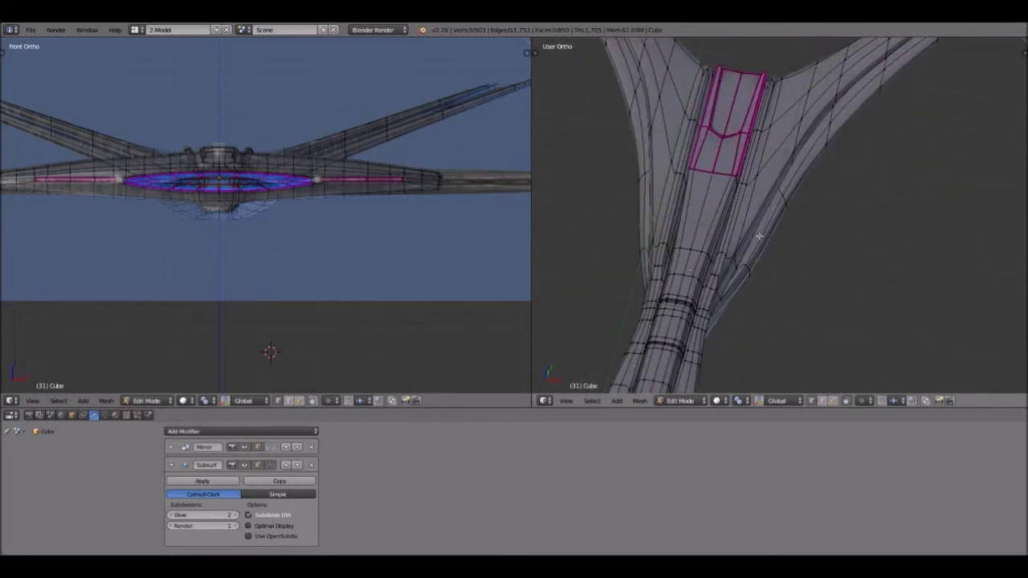
# Step: Preview loop cuts through the rear section and the front hull without applying them, and inspect the edge flow at the front rim
pyautogui.hotkey('ctrl', 'r')
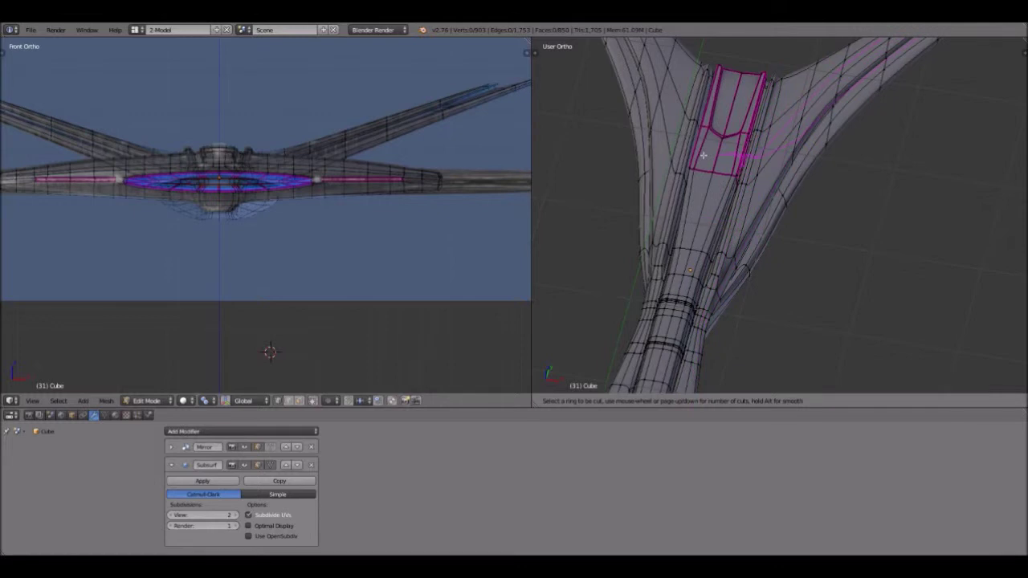
pyautogui.press('Escape')
pyautogui.keyDown('shift'); pyautogui.moveTo(785, 356); pyautogui.dragTo(793, 244, button='middle'); pyautogui.keyUp('shift')
pyautogui.hotkey('ctrl', 'r')
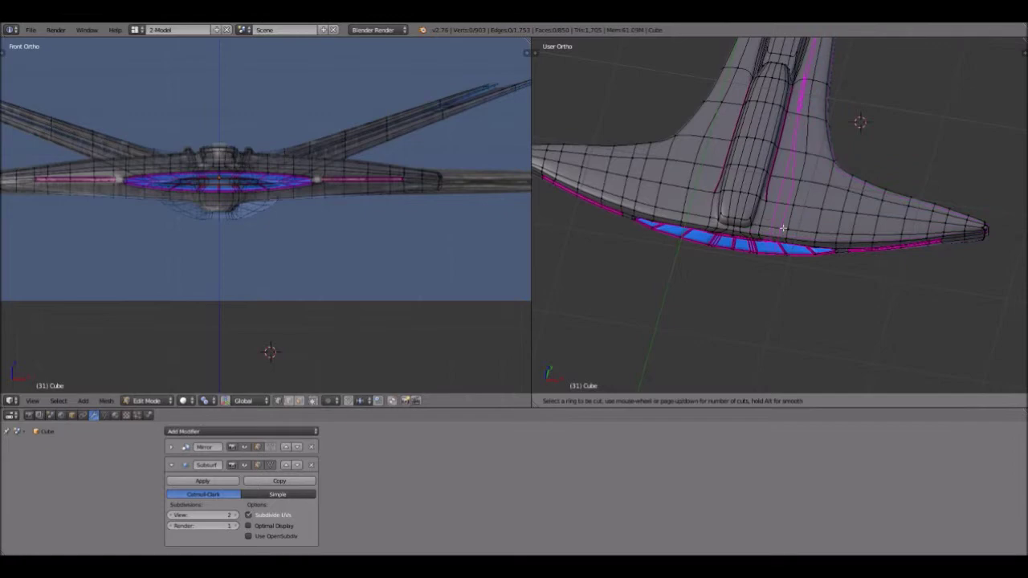
pyautogui.press('Escape')
pyautogui.moveTo(795, 287); pyautogui.dragTo(788, 276, button='middle')
pyautogui.scroll(5, 794, 271)
pyautogui.keyDown('shift'); pyautogui.moveTo(756, 153); pyautogui.dragTo(789, 268, button='middle'); pyautogui.keyUp('shift')
pyautogui.scroll(3, 788, 269)
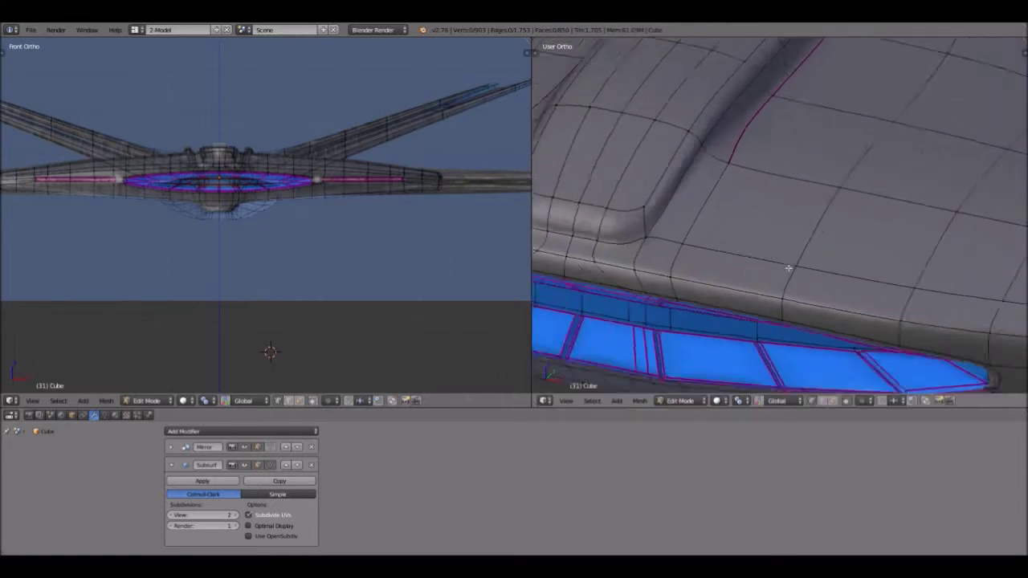
# Step: Examine the mesh around the rear recess below the blue window on both sides of the hull
pyautogui.scroll(-6, 788, 269)
pyautogui.moveTo(937, 188); pyautogui.dragTo(728, 156, button='middle')
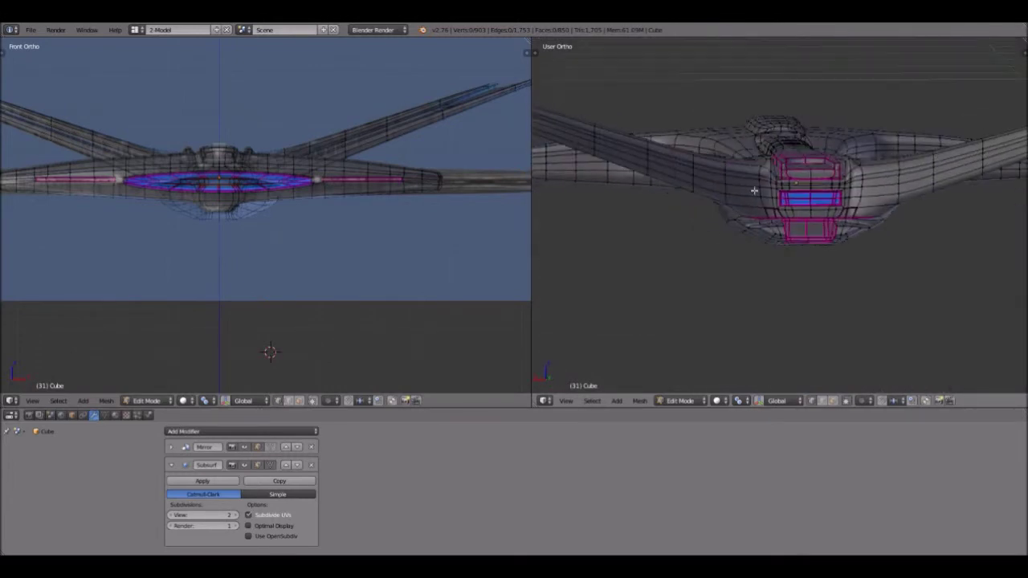
pyautogui.scroll(8, 789, 233)
pyautogui.moveTo(705, 260); pyautogui.dragTo(727, 235, button='middle')
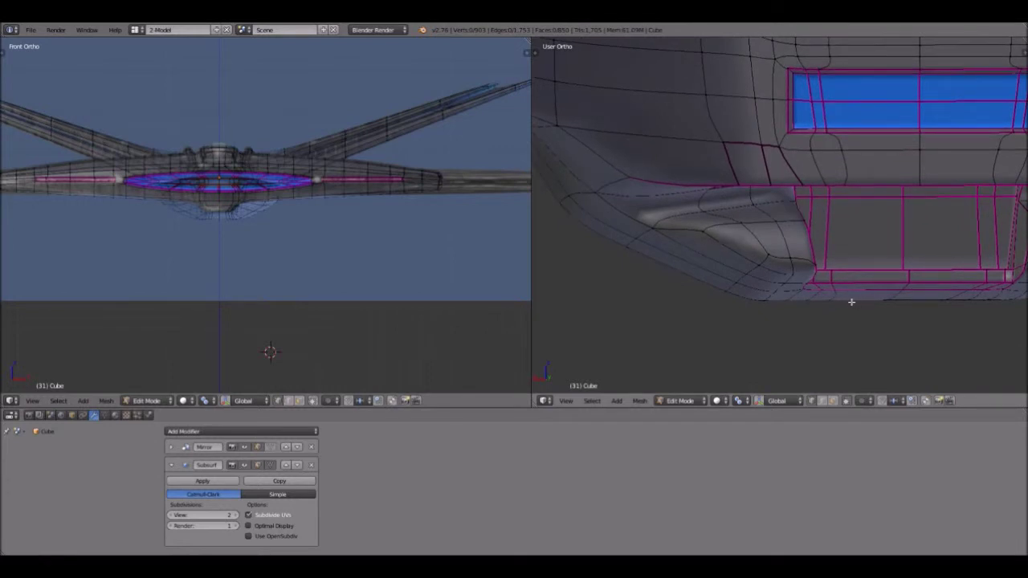
pyautogui.scroll(2, 812, 299)
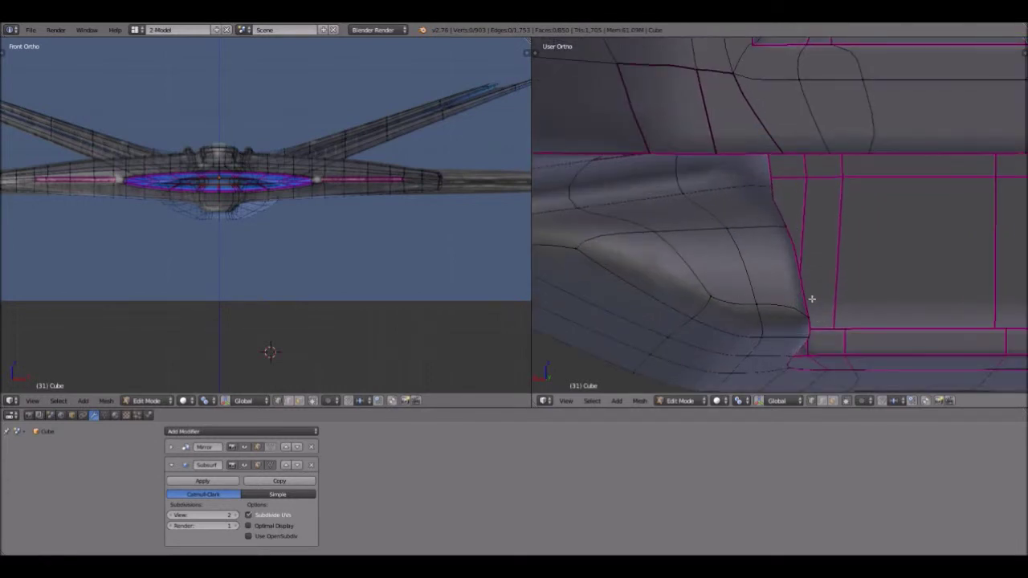
pyautogui.scroll(1, 812, 298)
pyautogui.scroll(-5, 812, 299)
pyautogui.keyDown('shift'); pyautogui.moveTo(813, 299); pyautogui.dragTo(961, 323, button='middle'); pyautogui.keyUp('shift')
pyautogui.moveTo(712, 249)
pyautogui.mouseDown(button='middle')
pyautogui.moveTo(848, 266)
pyautogui.moveTo(812, 271)
pyautogui.moveTo(808, 300)
pyautogui.moveTo(837, 320)
pyautogui.moveTo(796, 208)
pyautogui.moveTo(723, 265)
pyautogui.mouseUp(button='middle')
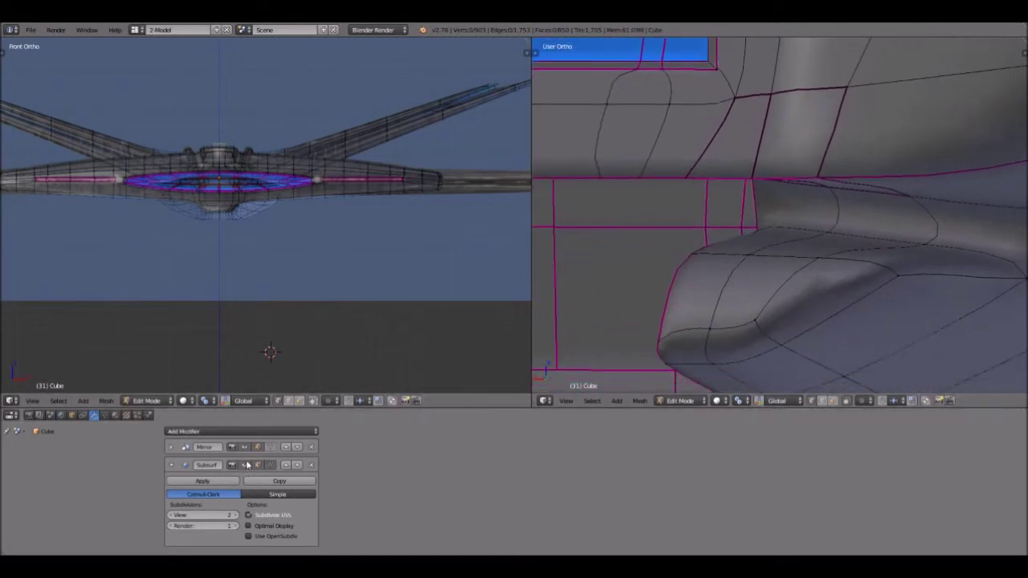
# Step: Hide the Subsurf modifier's viewport effect and inspect the unsmoothed control mesh around the rear recess
pyautogui.click(249, 466)
pyautogui.click(247, 467)
pyautogui.click(246, 467)
pyautogui.moveTo(884, 339); pyautogui.dragTo(641, 288, button='middle')
pyautogui.moveTo(877, 212); pyautogui.dragTo(602, 297, button='middle')
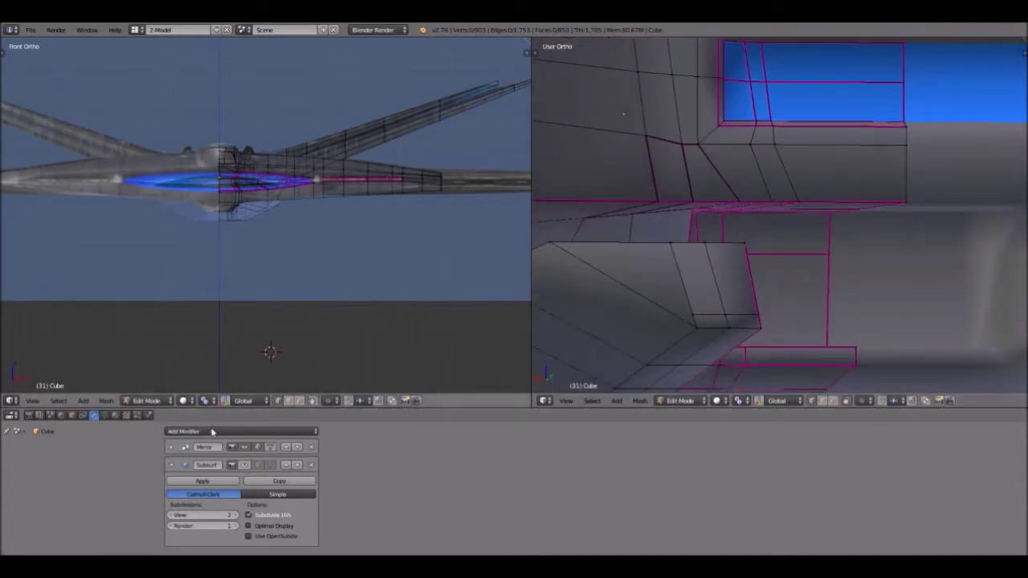
pyautogui.click(248, 466)
pyautogui.click(248, 467)
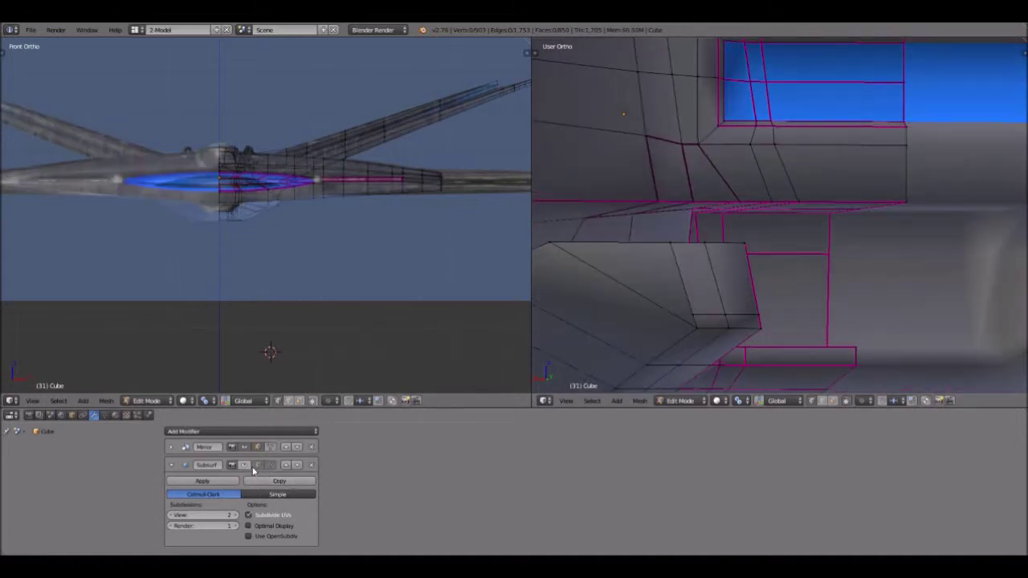
# Step: Try moving the corner vertex beside the rear recess, cancel the move and show the Subsurf modifier in the viewport again
pyautogui.rightClick(696, 315)
pyautogui.press('g')
pyautogui.rightClick(688, 311)
pyautogui.click(248, 466)
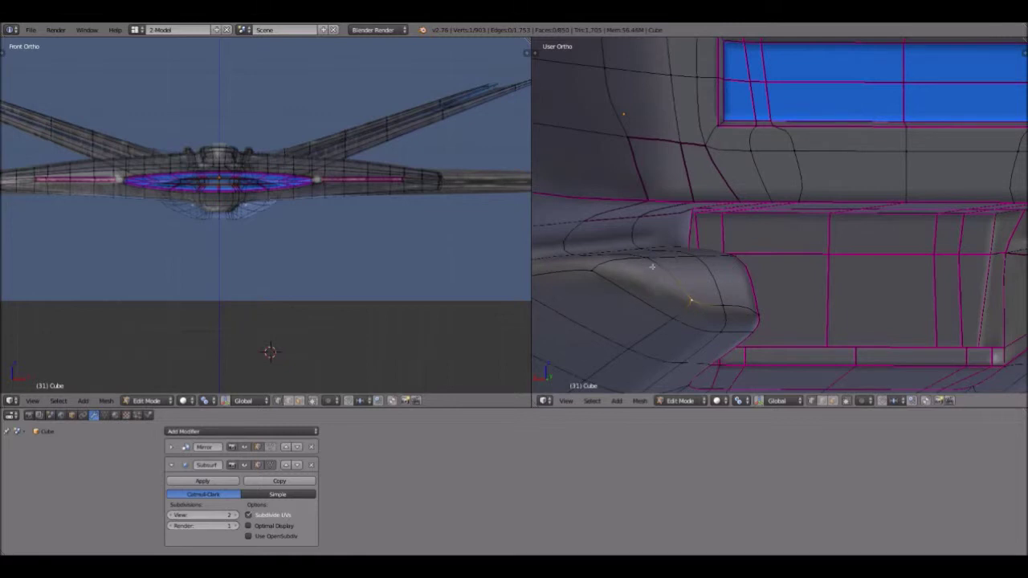
# Step: Preview loop cuts around the rear recess and along the lower hull without applying them
pyautogui.hotkey('ctrl', 'r')
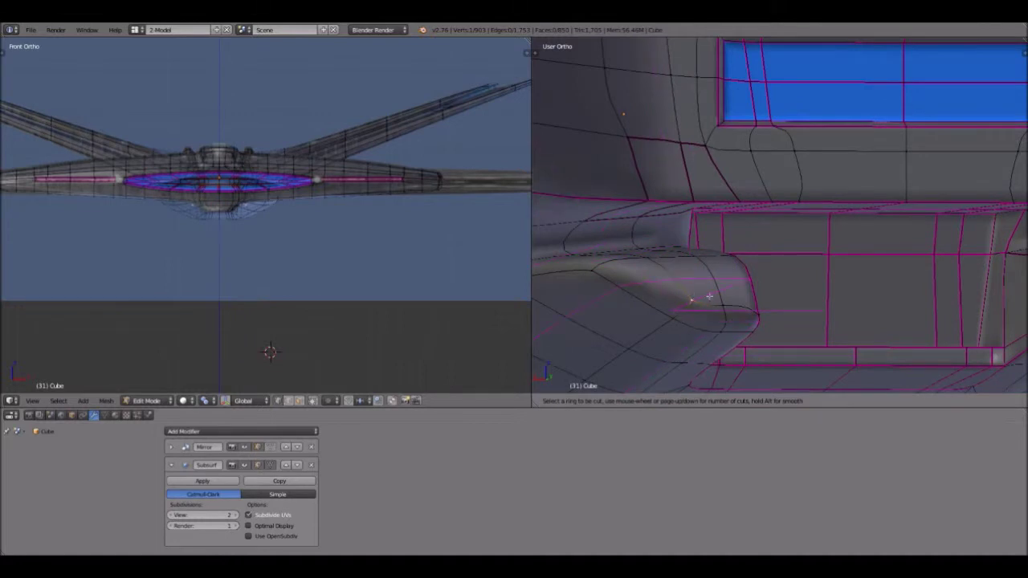
pyautogui.rightClick(793, 320)
pyautogui.keyDown('shift'); pyautogui.moveTo(845, 234); pyautogui.dragTo(746, 330, button='middle'); pyautogui.keyUp('shift')
pyautogui.scroll(-3, 790, 319)
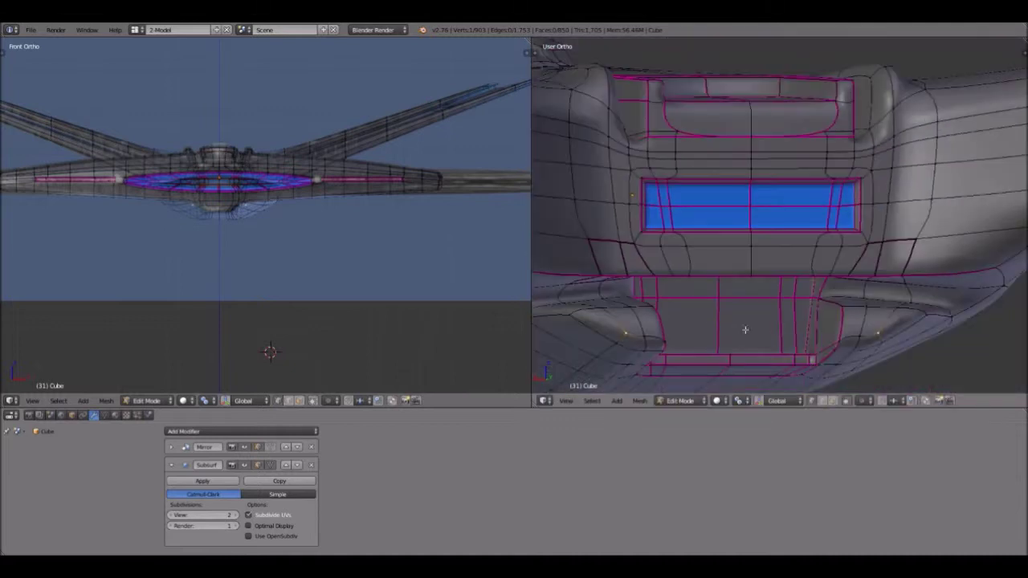
pyautogui.scroll(-1, 719, 311)
pyautogui.hotkey('ctrl', 'r')
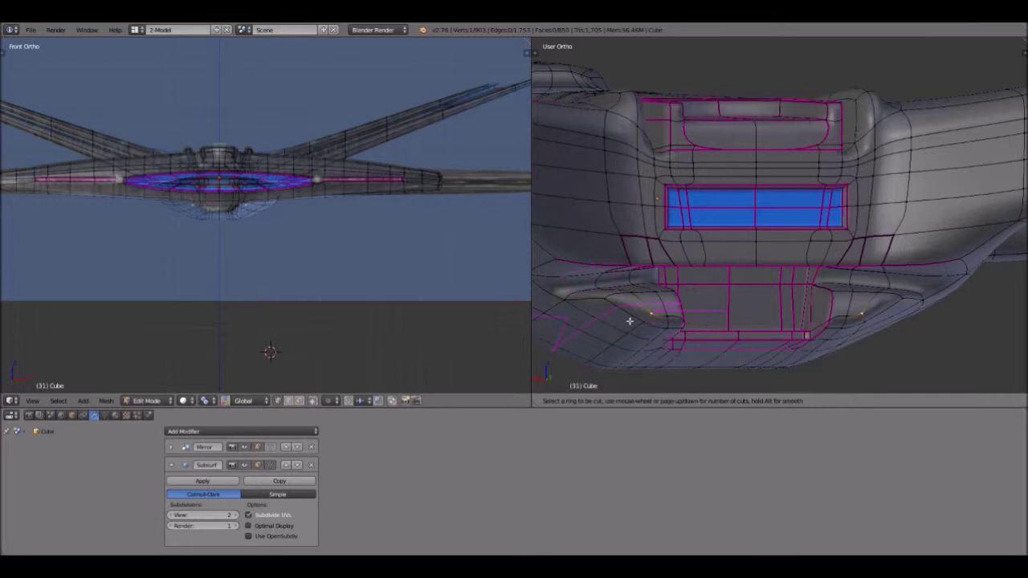
pyautogui.rightClick(678, 341)
# Step: Return the hull to Object Mode and examine its smoothed surface from the underside and the front
pyautogui.scroll(-3, 641, 278)
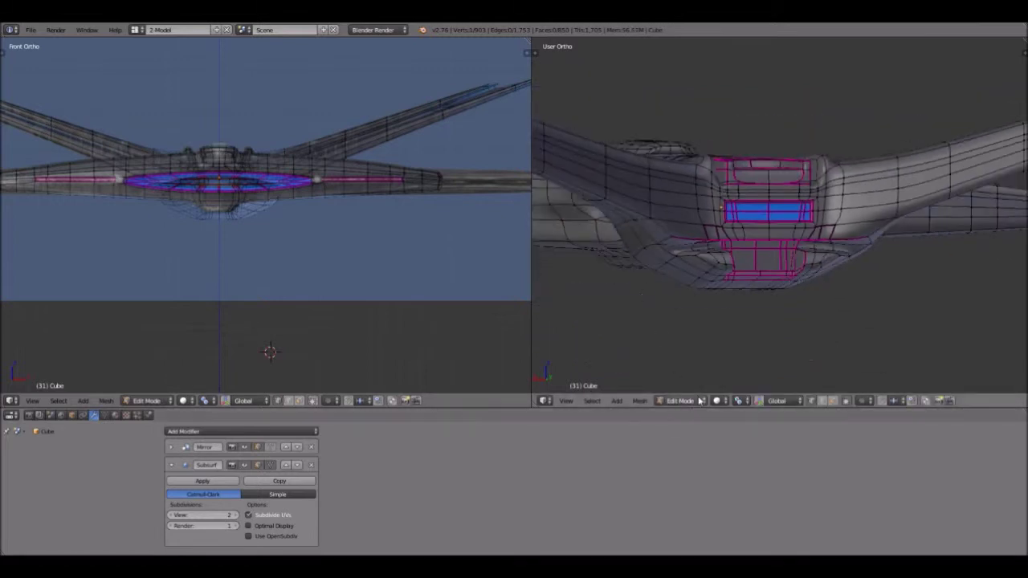
pyautogui.click(681, 400)
pyautogui.moveTo(689, 251); pyautogui.dragTo(906, 193, button='middle')
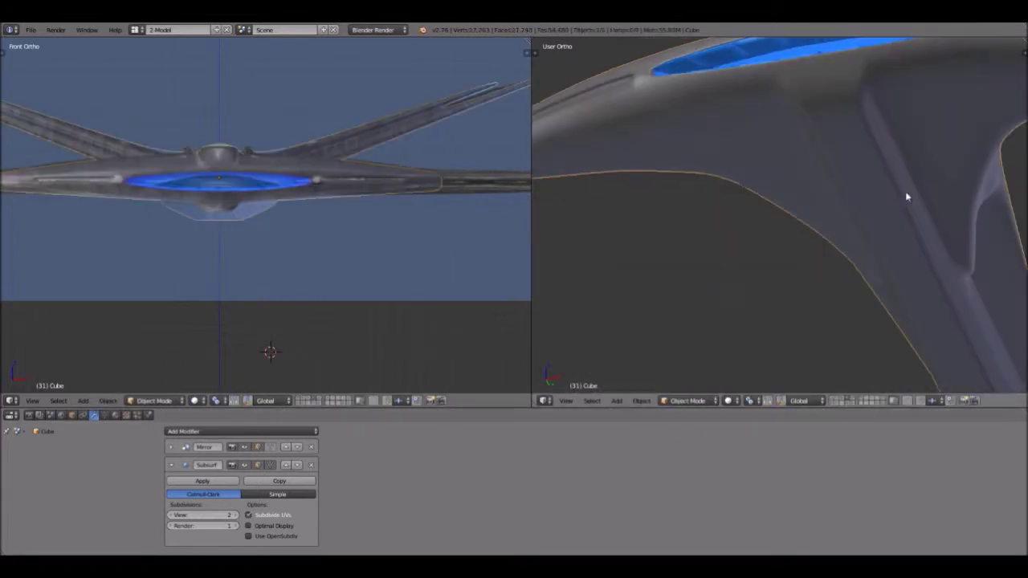
pyautogui.scroll(-8, 838, 262)
pyautogui.moveTo(824, 239); pyautogui.dragTo(778, 391, button='middle')
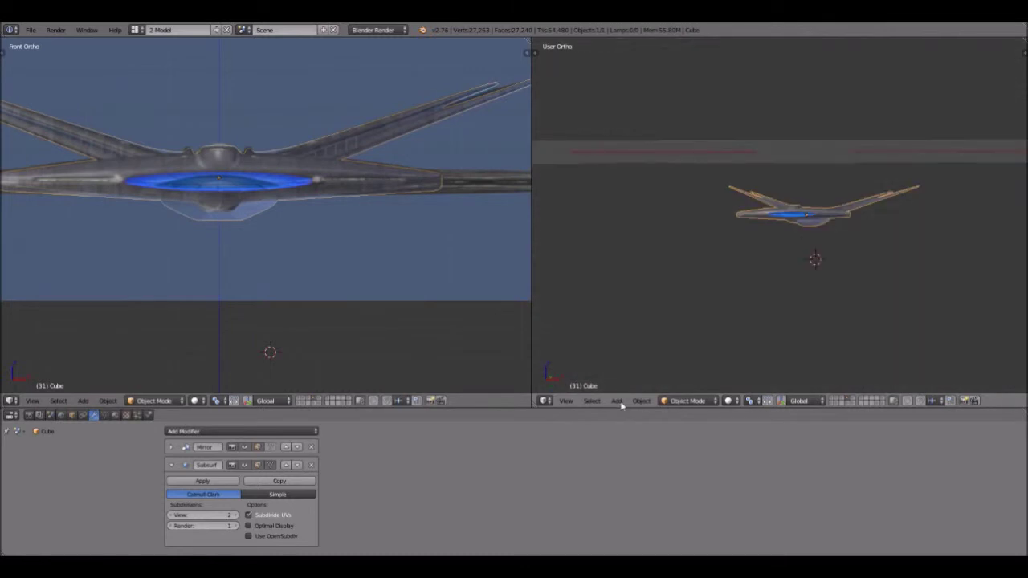
# Step: Place the 3D cursor below the hull on the front view's centre line, add a cube there and scale it down
pyautogui.click(561, 391)
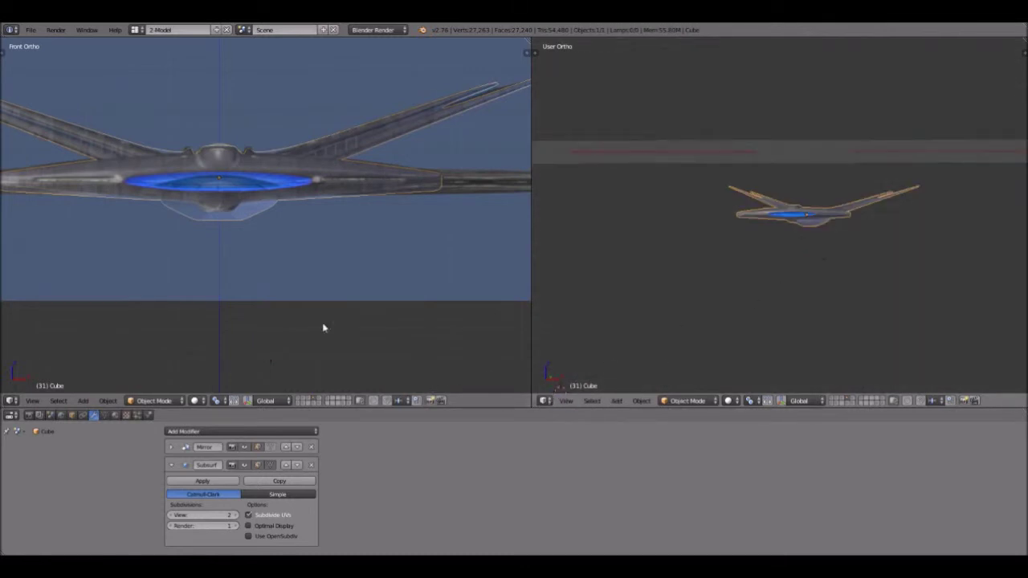
pyautogui.click(222, 331)
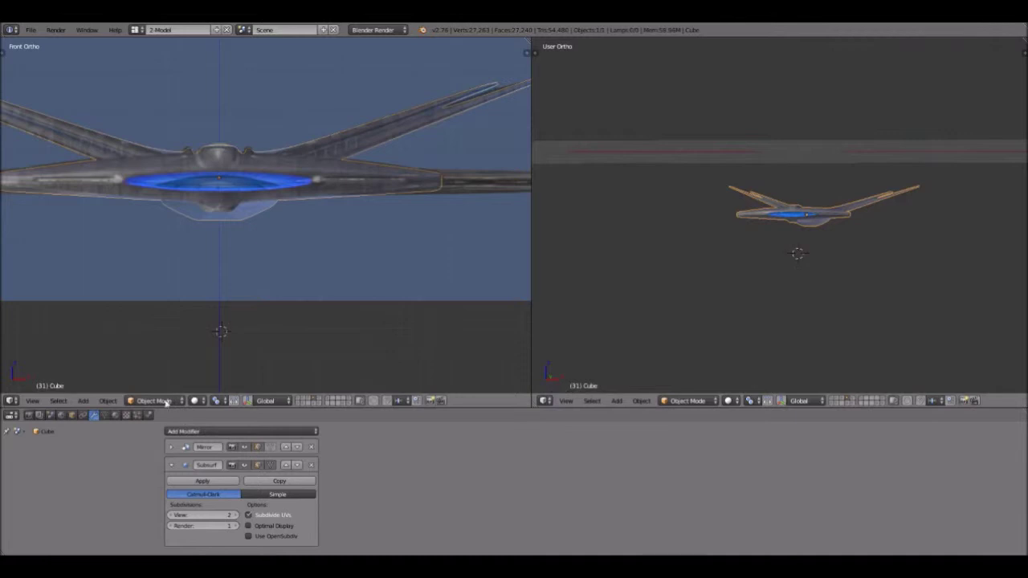
pyautogui.click(90, 401)
pyautogui.moveTo(100, 388)
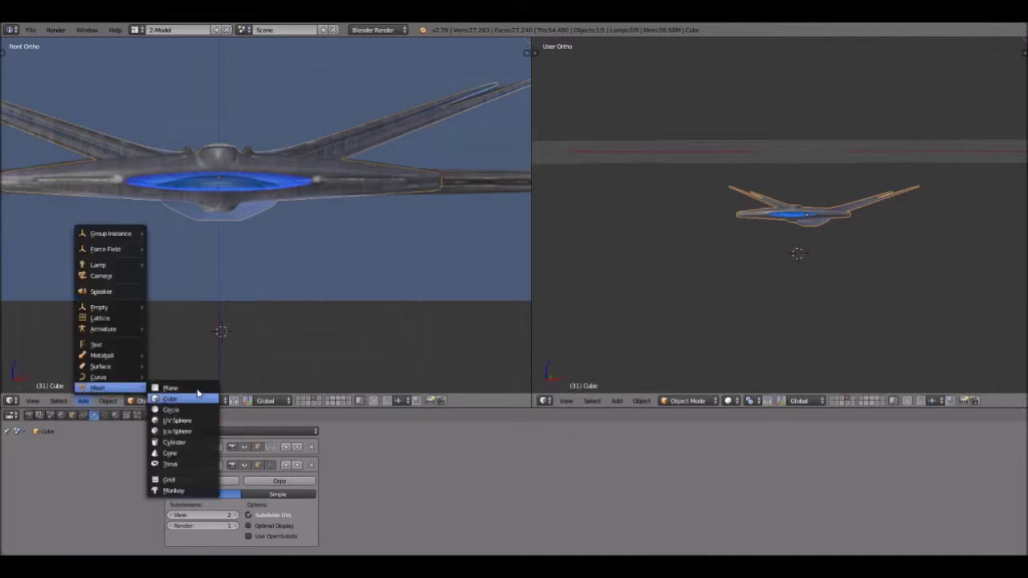
pyautogui.click(193, 400)
pyautogui.press('s')
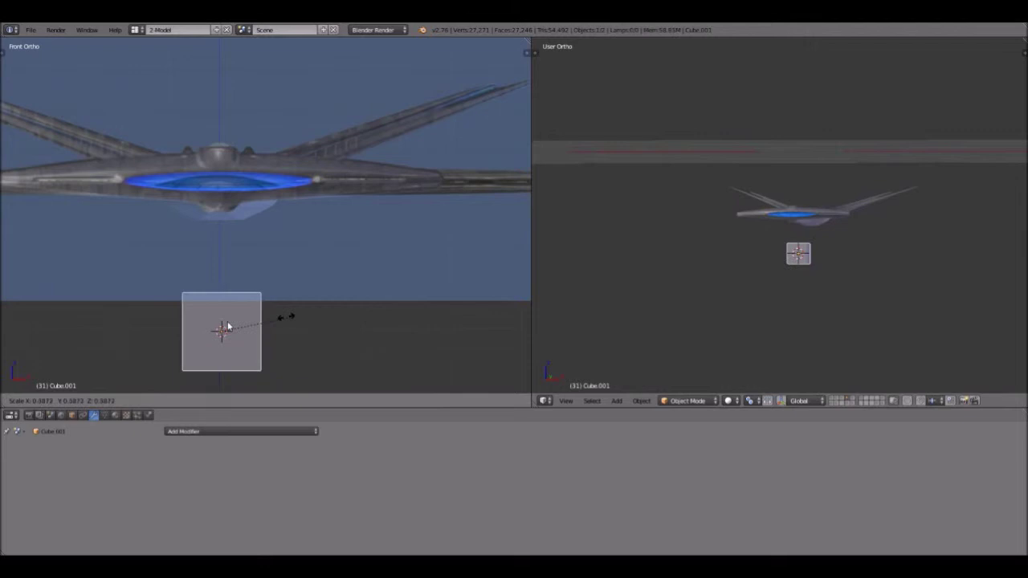
pyautogui.rightClick(259, 338)
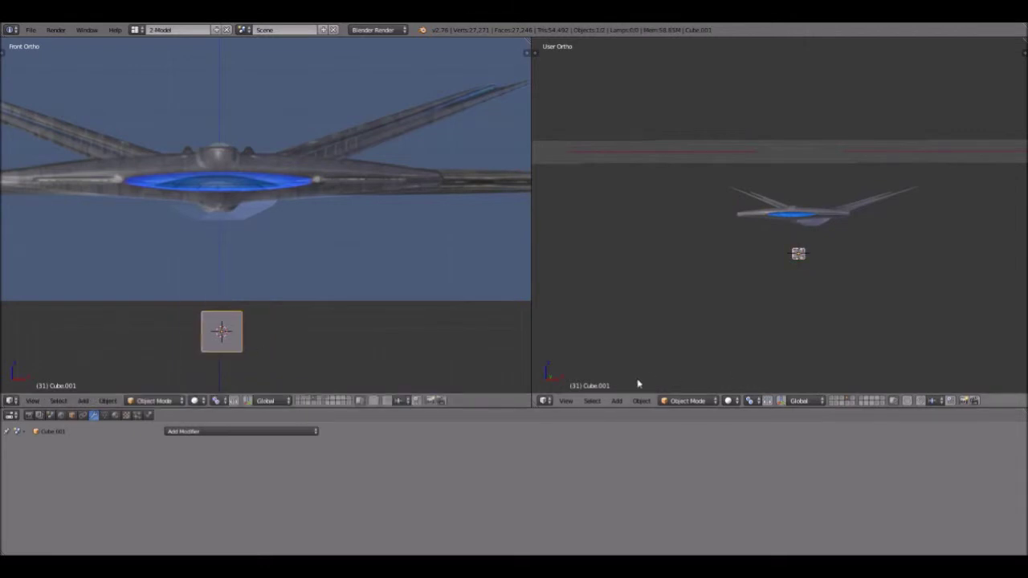
# Step: Switch the perspective viewport to Top view and frame the front part of the ship reference image
pyautogui.click(566, 400)
pyautogui.click(602, 353)
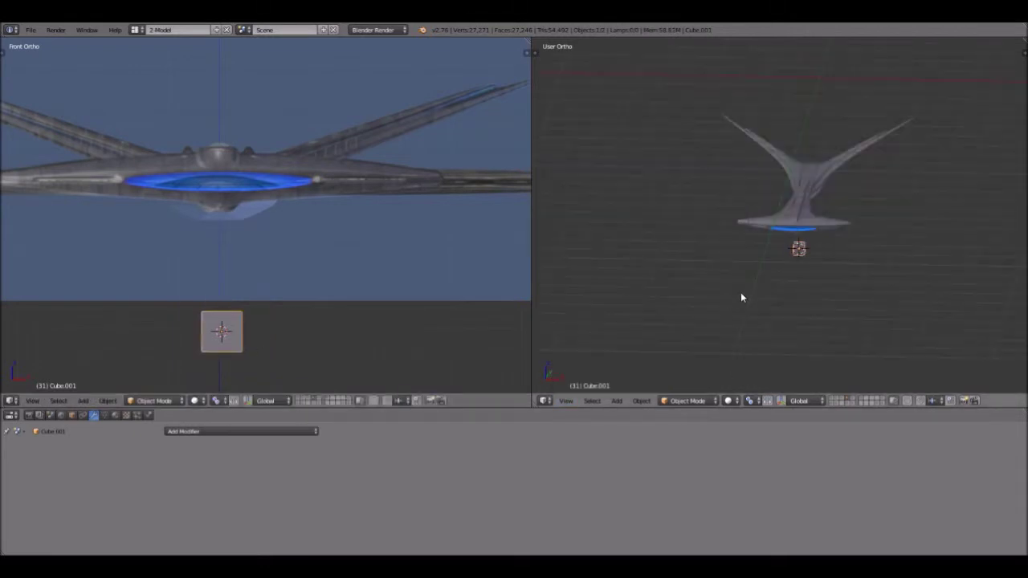
pyautogui.scroll(2, 742, 294)
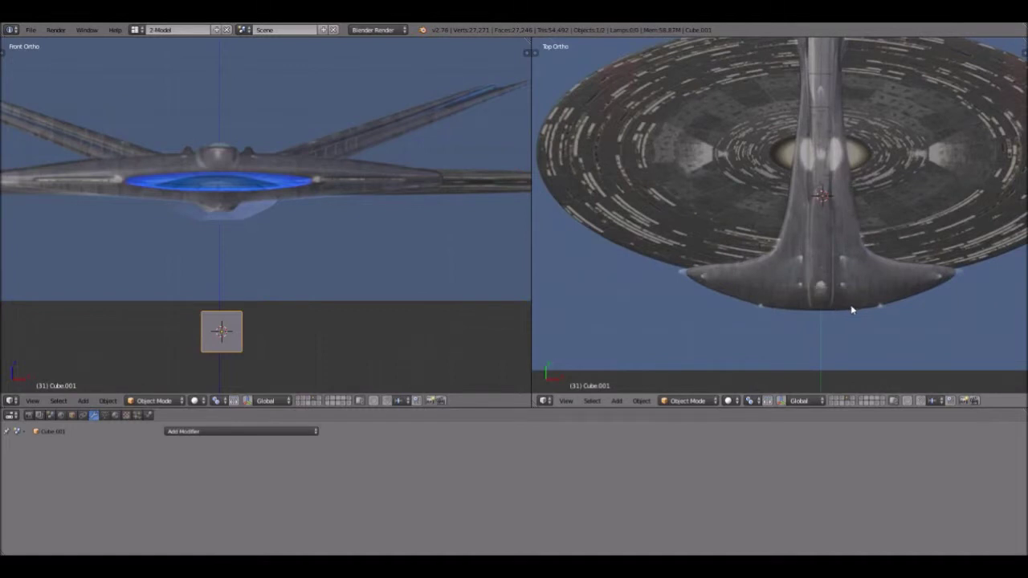
pyautogui.scroll(1, 793, 314)
pyautogui.keyDown('shift'); pyautogui.moveTo(793, 313); pyautogui.dragTo(770, 313, button='middle'); pyautogui.keyUp('shift')
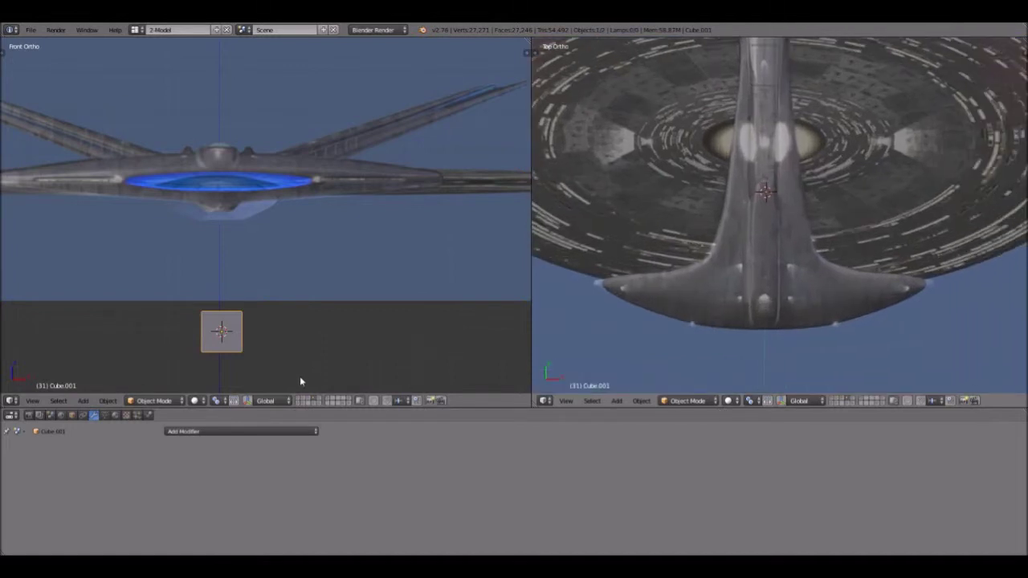
# Step: Move the cube to a different layer and switch the visible layer to that one
pyautogui.press('m')
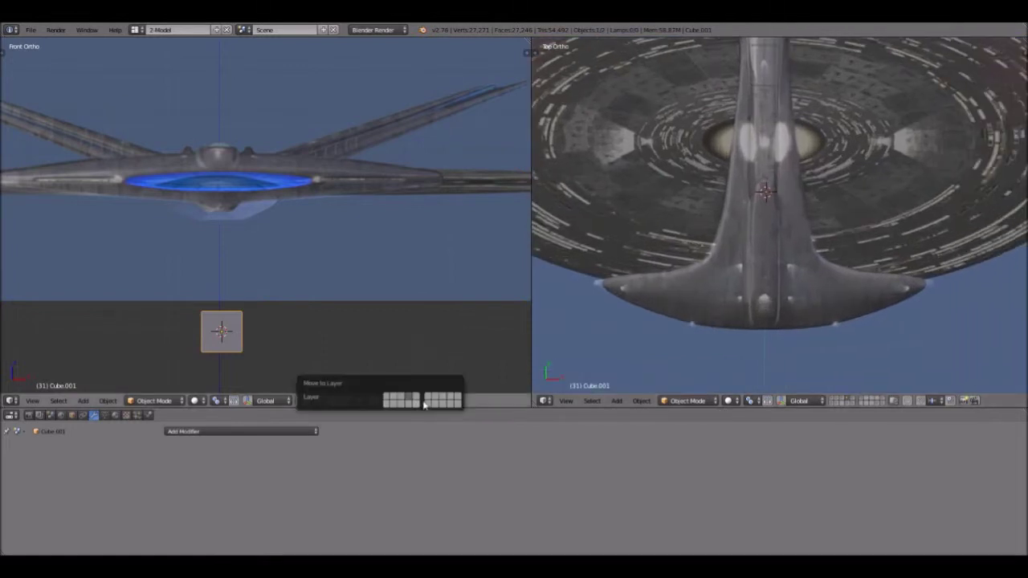
pyautogui.click(425, 405)
pyautogui.click(443, 325)
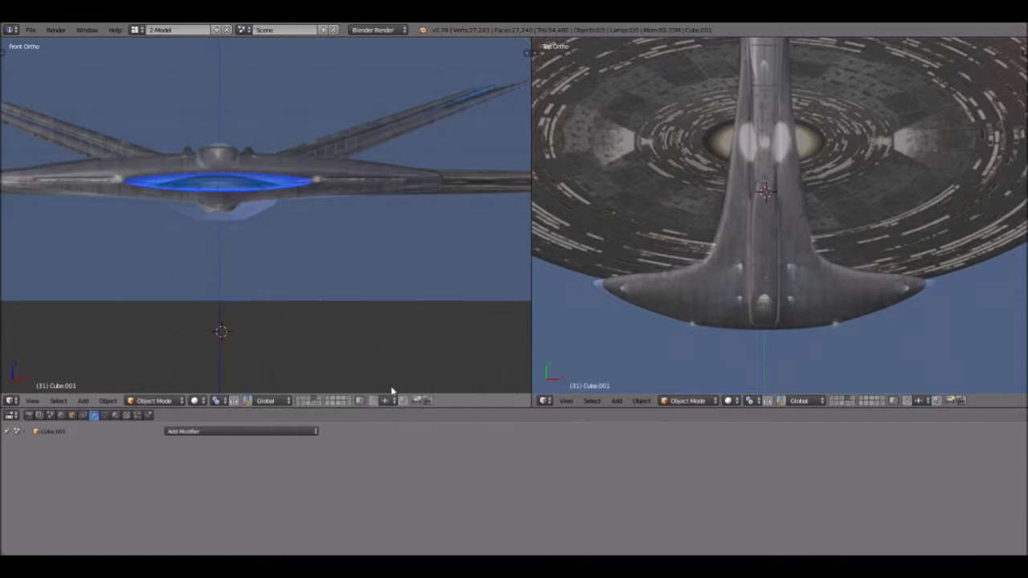
pyautogui.keyDown('shift'); pyautogui.click(327, 401); pyautogui.keyUp('shift')
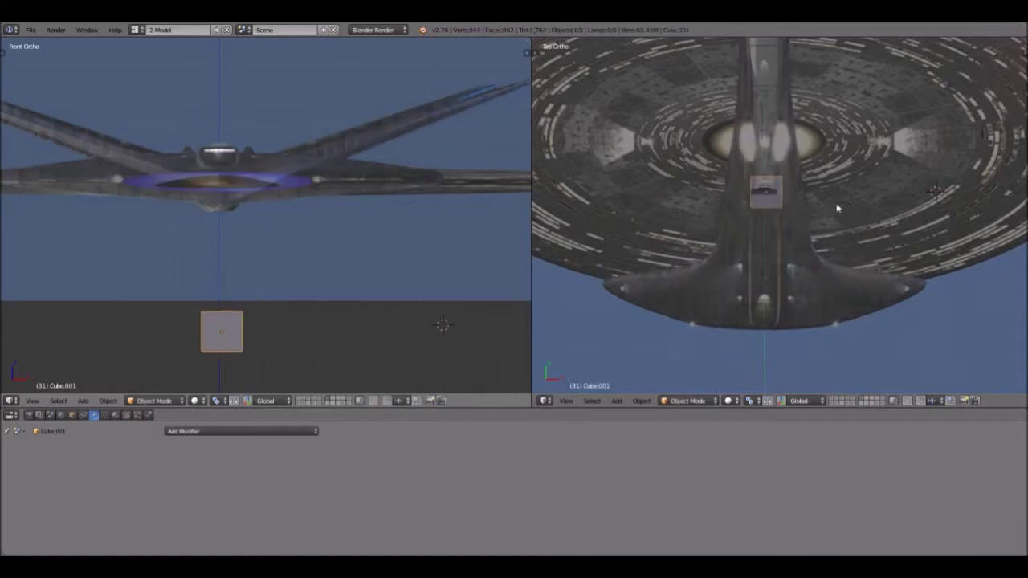
# Step: Enter Edit Mode on the cube, clear the selection and add two lengthwise loop cuts that divide its width into three strips
pyautogui.scroll(4, 805, 255)
pyautogui.scroll(1, 749, 156)
pyautogui.moveTo(751, 183); pyautogui.dragTo(865, 215, button='right')
pyautogui.rightClick(771, 164)
pyautogui.rightClick(771, 169)
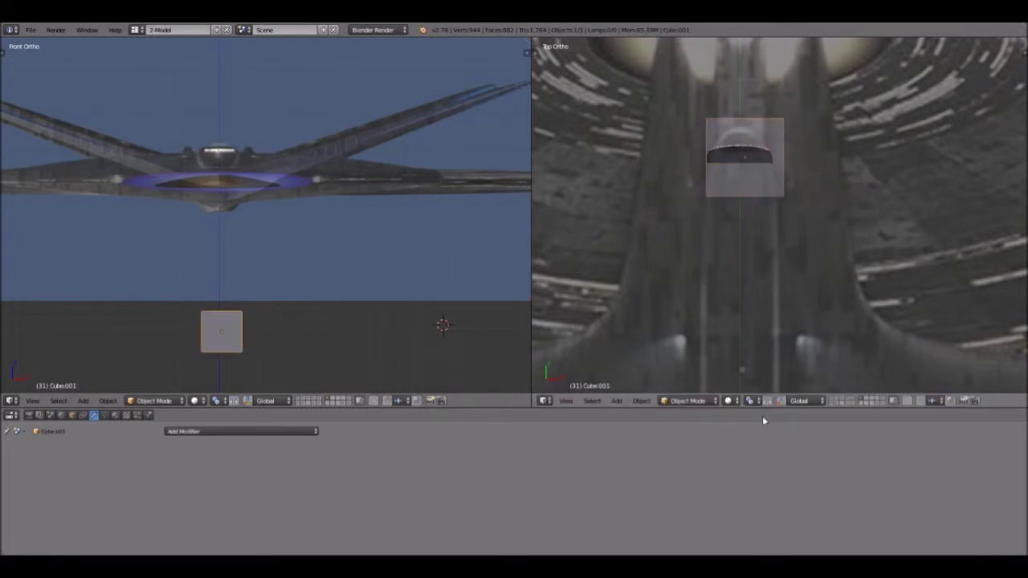
pyautogui.click(715, 404)
pyautogui.click(693, 375)
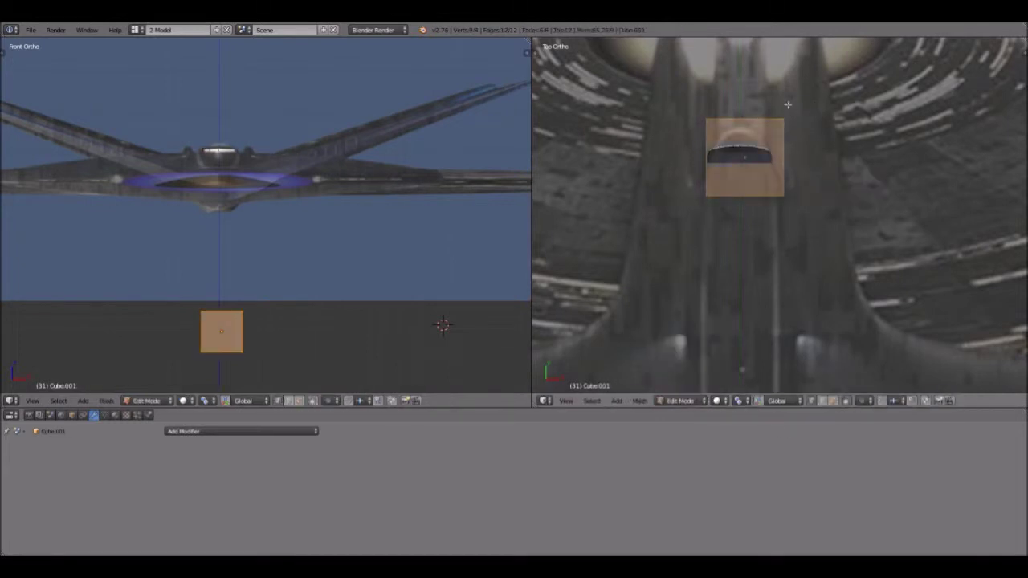
pyautogui.moveTo(691, 105); pyautogui.dragTo(740, 164)
pyautogui.hotkey('ctrl', 'r')
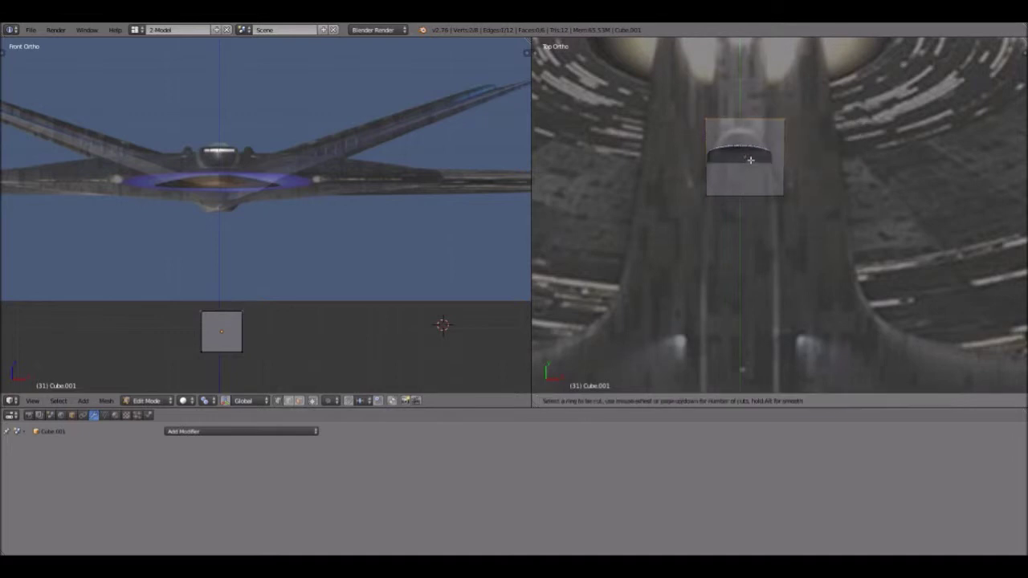
pyautogui.click(751, 120)
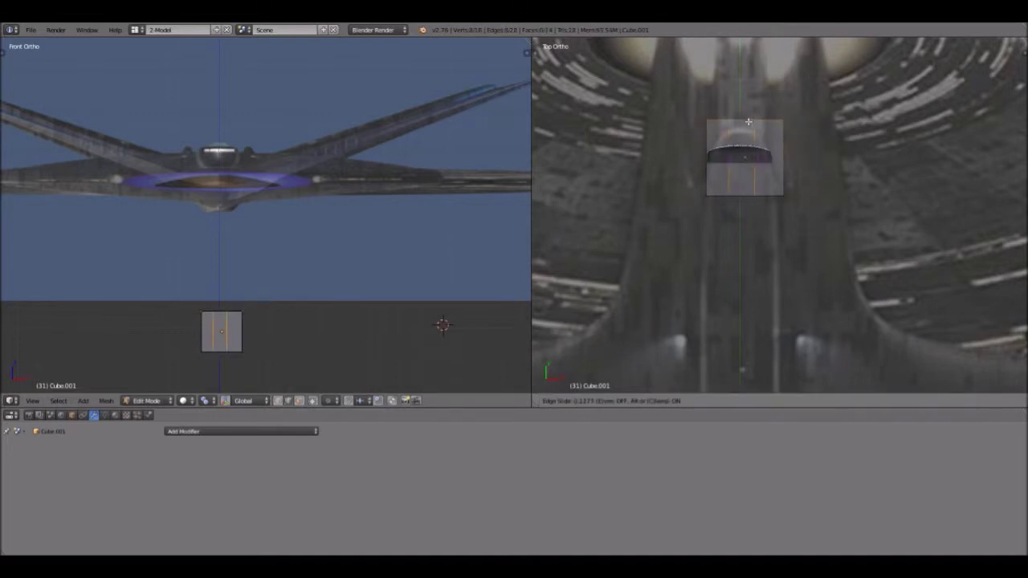
pyautogui.click(744, 147)
# Step: Extrude the cube's upper +Y edge along Y past the bright ellipse in the top reference and widen its end
pyautogui.press('a')
pyautogui.press('b')
pyautogui.moveTo(682, 105); pyautogui.dragTo(849, 147)
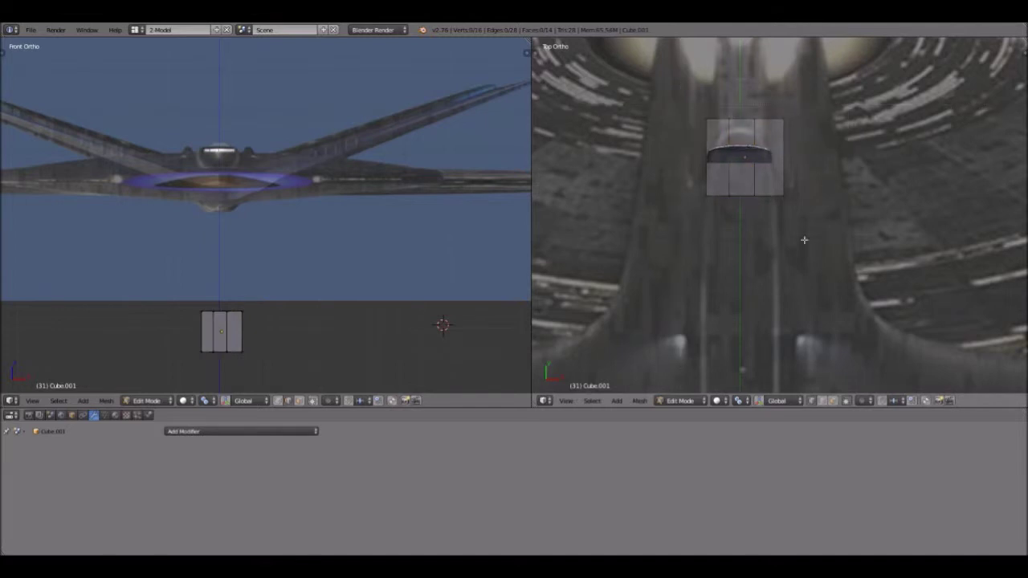
pyautogui.keyDown('shift'); pyautogui.moveTo(828, 184); pyautogui.dragTo(762, 344, button='middle'); pyautogui.keyUp('shift')
pyautogui.press('b')
pyautogui.moveTo(607, 249); pyautogui.dragTo(767, 290)
pyautogui.press('e')
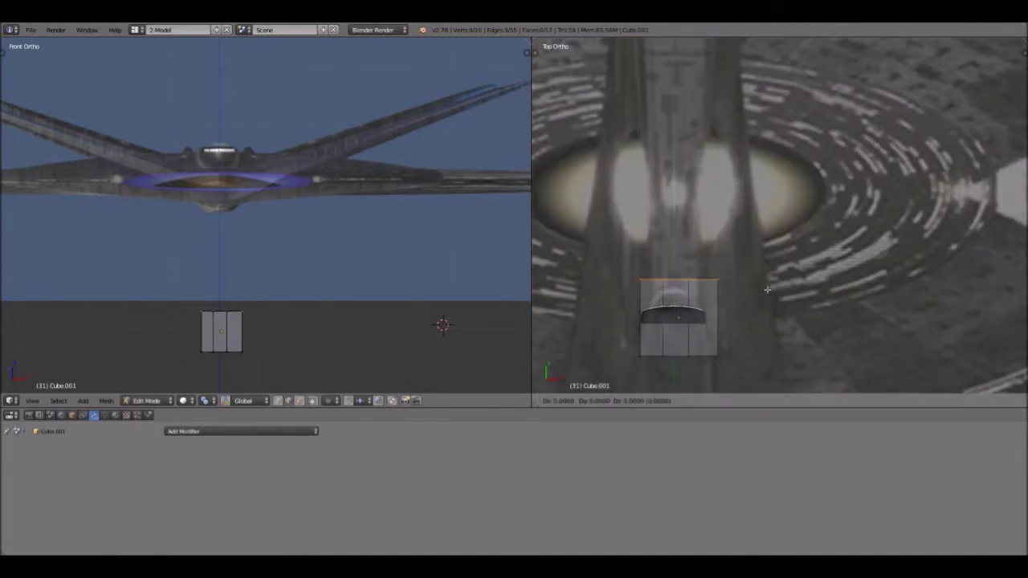
pyautogui.press('y')
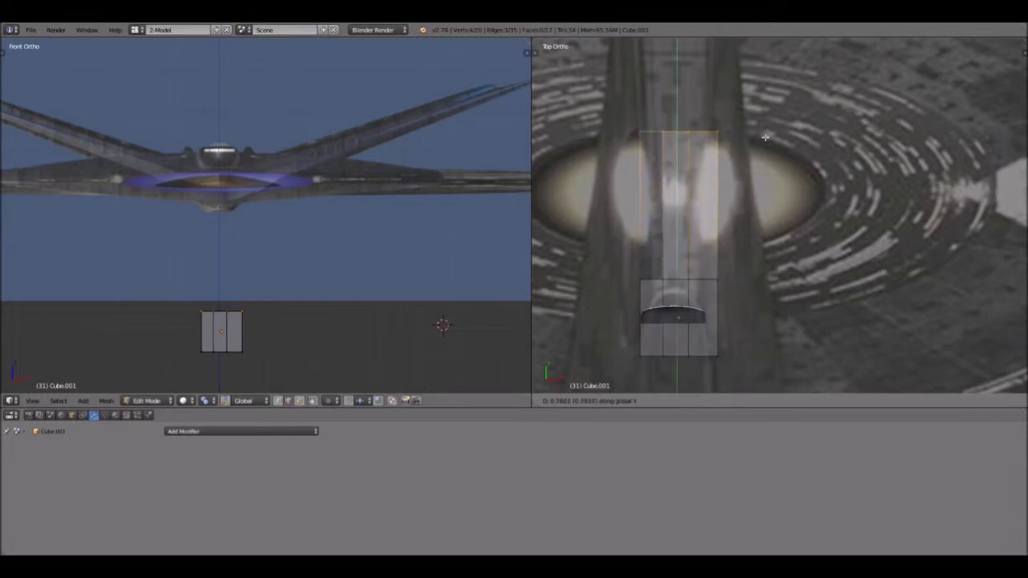
pyautogui.click(772, 140)
pyautogui.press('s')
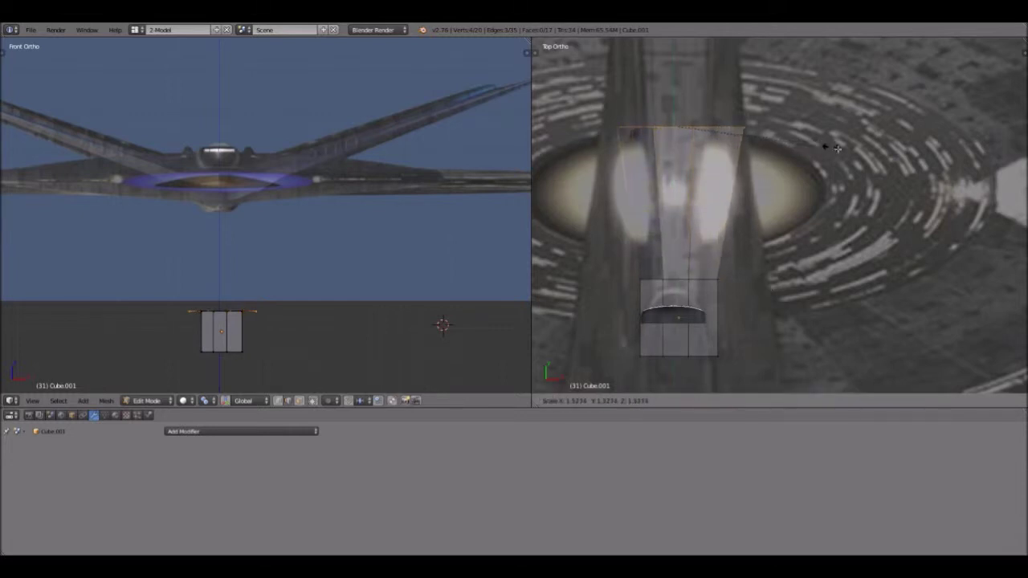
pyautogui.click(844, 149)
# Step: Extrude the widened edge further along Y over the central spine and narrow its end to match the reference
pyautogui.keyDown('shift'); pyautogui.moveTo(830, 215); pyautogui.dragTo(828, 251, button='middle'); pyautogui.keyUp('shift')
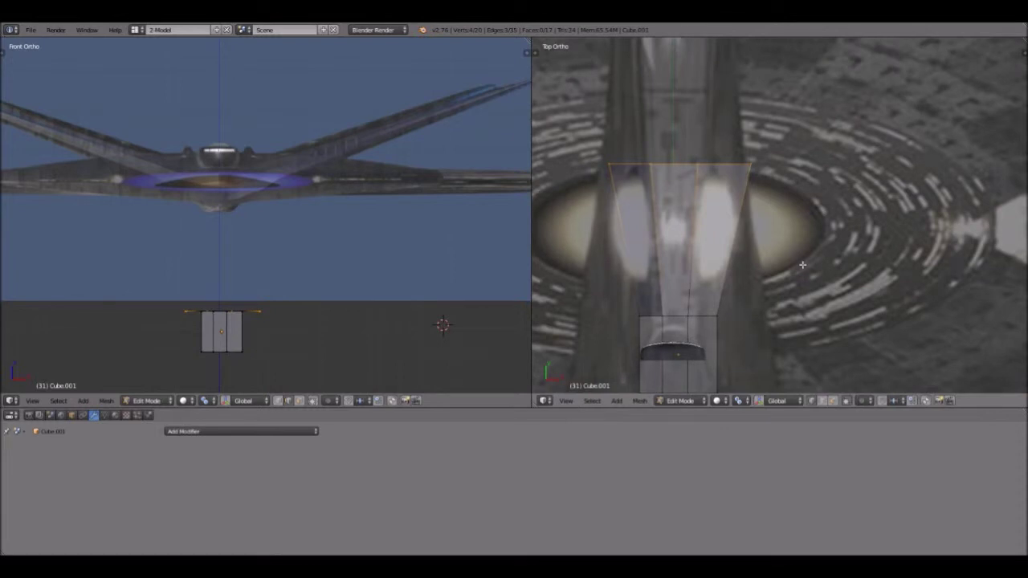
pyautogui.keyDown('shift'); pyautogui.scroll(2, 803, 265); pyautogui.keyUp('shift')
pyautogui.press('e')
pyautogui.press('y')
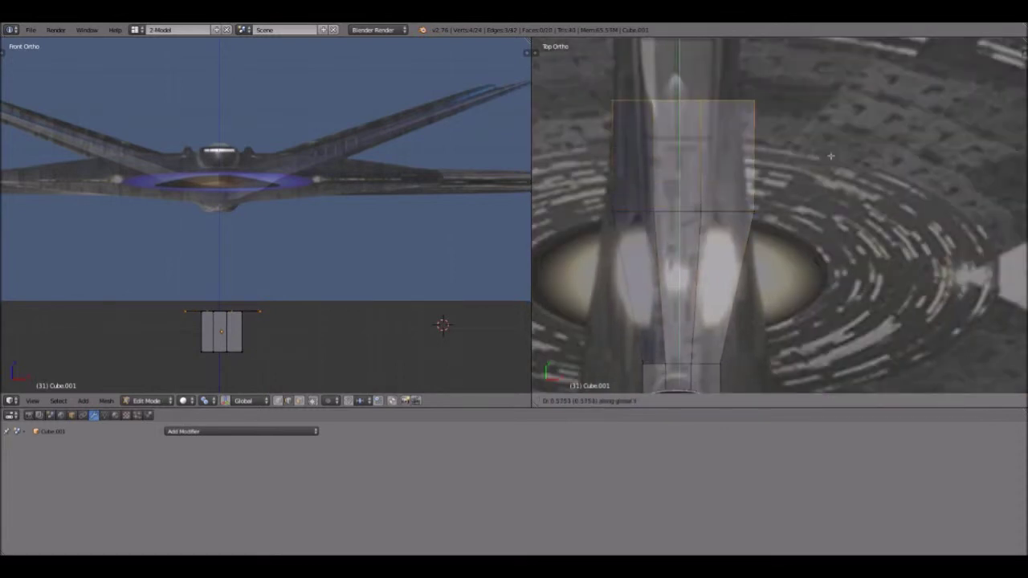
pyautogui.click(796, 151)
pyautogui.keyDown('shift'); pyautogui.scroll(4, 812, 231); pyautogui.keyUp('shift')
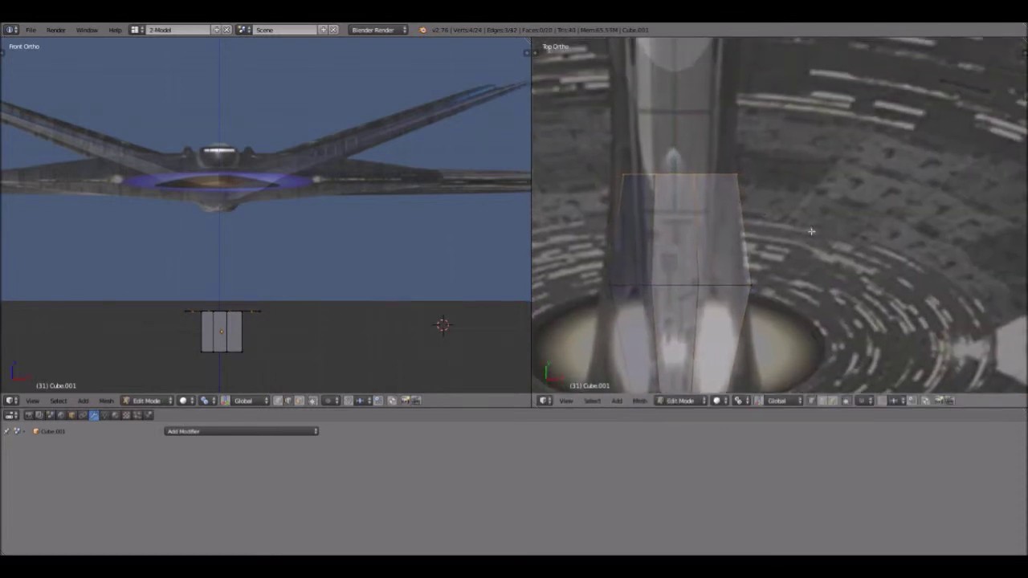
pyautogui.keyDown('shift'); pyautogui.scroll(1, 812, 231); pyautogui.keyUp('shift')
# Step: Select the inner vertex on the -X side of the strip's far edge and adjust its position along Y and X
pyautogui.press('a')
pyautogui.press('b')
pyautogui.moveTo(650, 184); pyautogui.dragTo(663, 217)
pyautogui.press('g')
pyautogui.press('y')
pyautogui.click(654, 217)
pyautogui.press('g')
pyautogui.press('x')
pyautogui.click(646, 216)
# Step: Select the other inner vertex of the strip's far edge and move it along X
pyautogui.press('a')
pyautogui.press('b')
pyautogui.moveTo(689, 198); pyautogui.dragTo(710, 215)
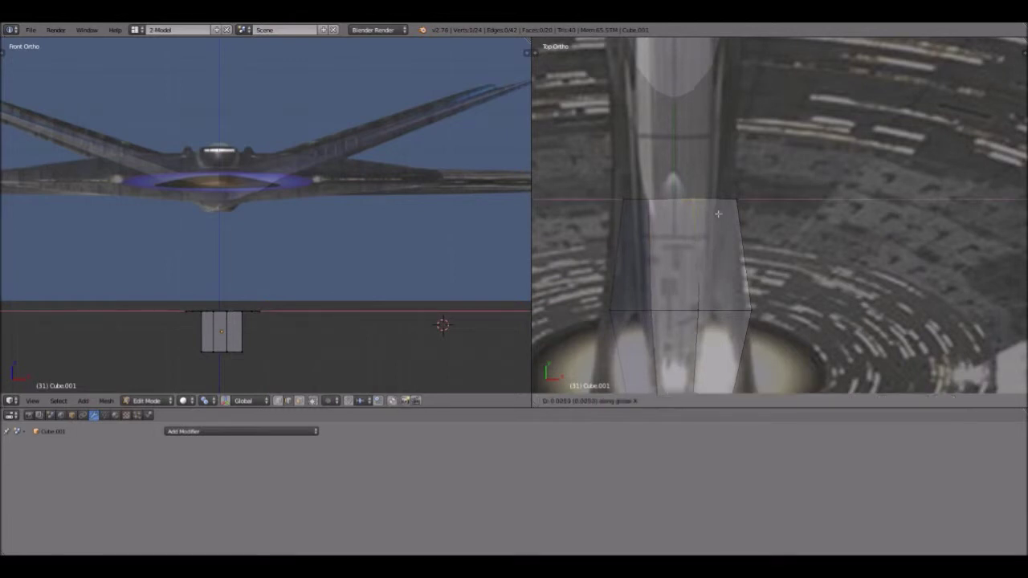
pyautogui.press('g')
pyautogui.press('x')
pyautogui.click(753, 233)
# Step: Look over the Edges commands and inspect the extruded strip from an oblique angle
pyautogui.hotkey('ctrl', 'e')
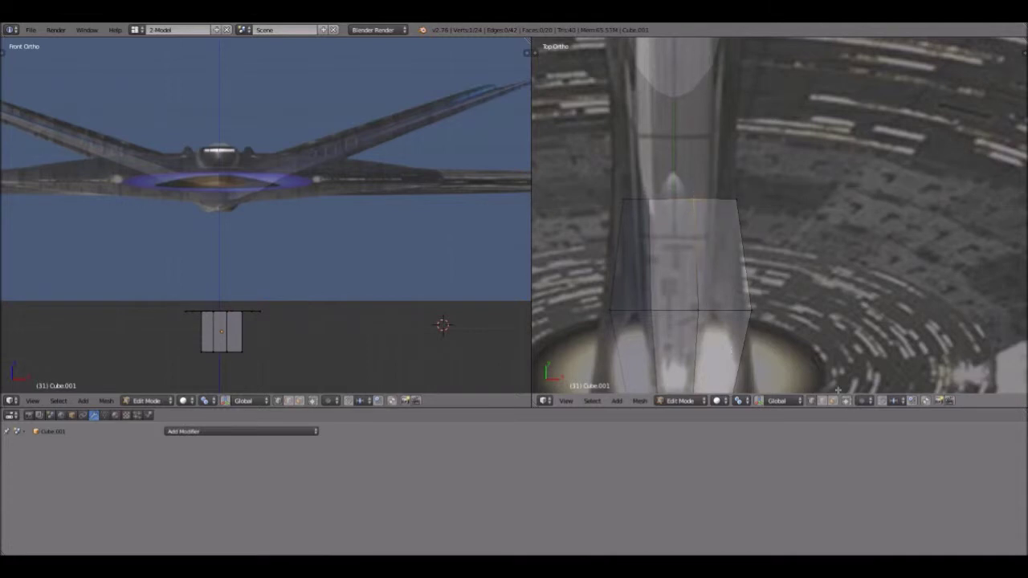
pyautogui.hotkey('ctrl', 'e')
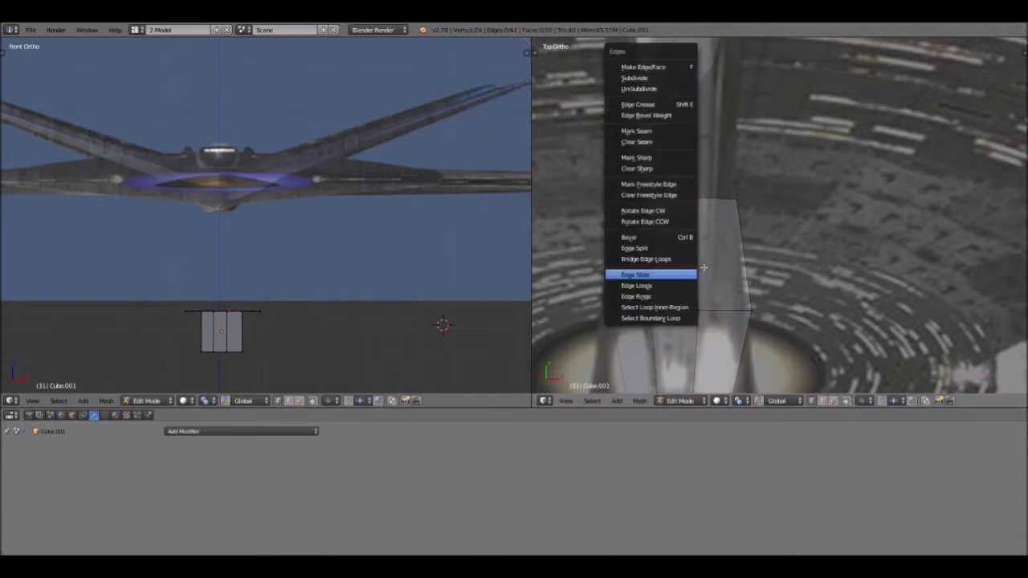
pyautogui.rightClick(727, 212)
pyautogui.moveTo(723, 225); pyautogui.dragTo(724, 229, button='middle')
pyautogui.moveTo(685, 200); pyautogui.dragTo(666, 255, button='middle')
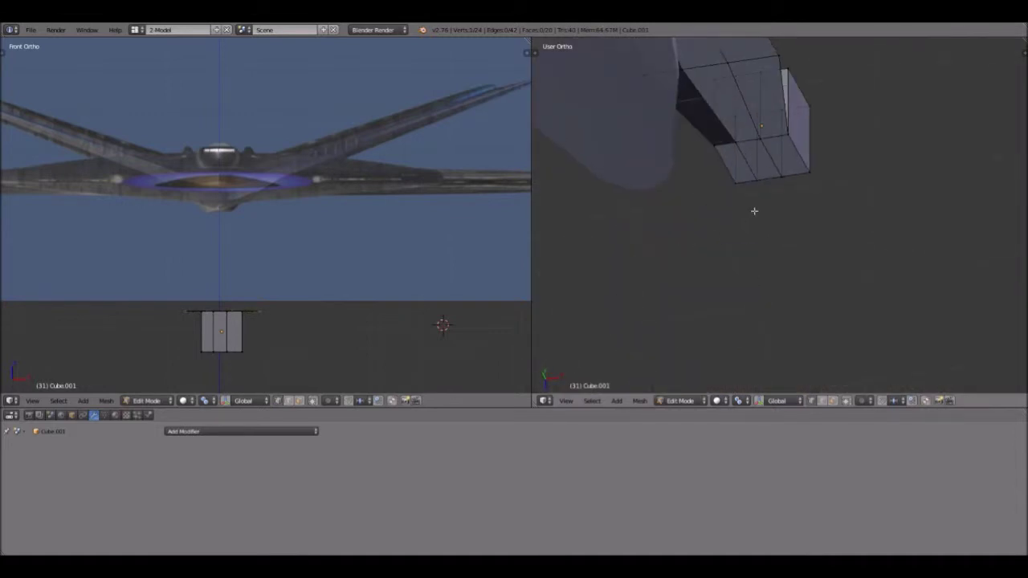
# Step: Undo the strip's extrusions back to the loop-cut cube and return the viewport to Top view
pyautogui.hotkey('ctrl', 'z')
pyautogui.press('a')
pyautogui.click(567, 400)
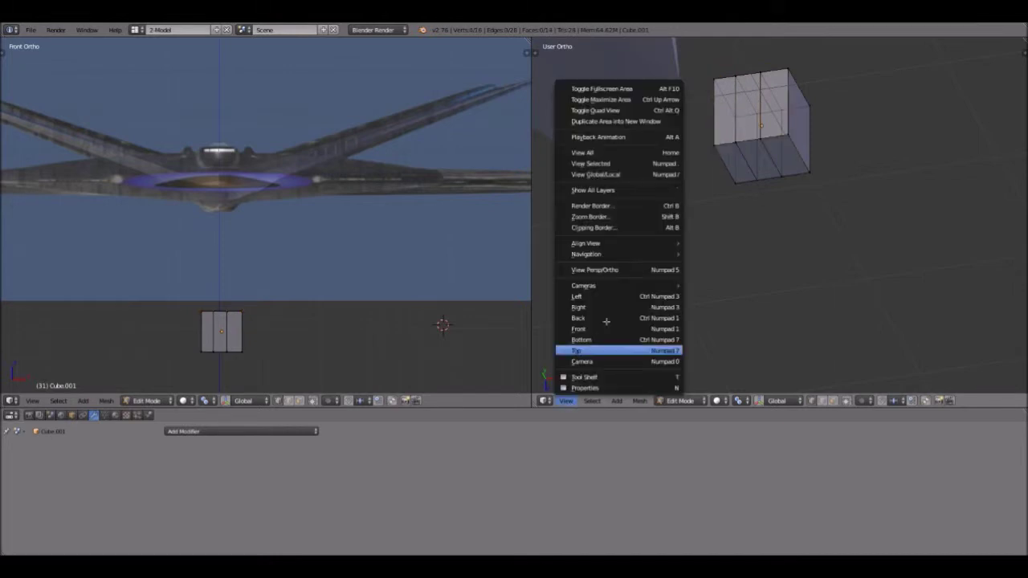
pyautogui.click(577, 351)
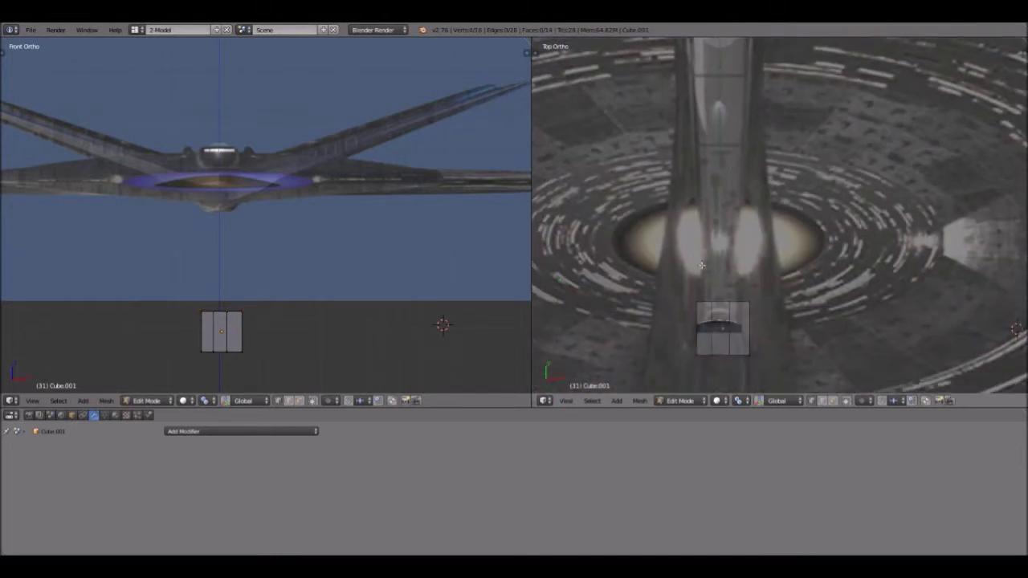
# Step: Select the cube's entire +Y end, extrude it past the bright ellipse and scale the new end up
pyautogui.press('v')
pyautogui.press('b')
pyautogui.moveTo(689, 282); pyautogui.dragTo(765, 308)
pyautogui.press('e')
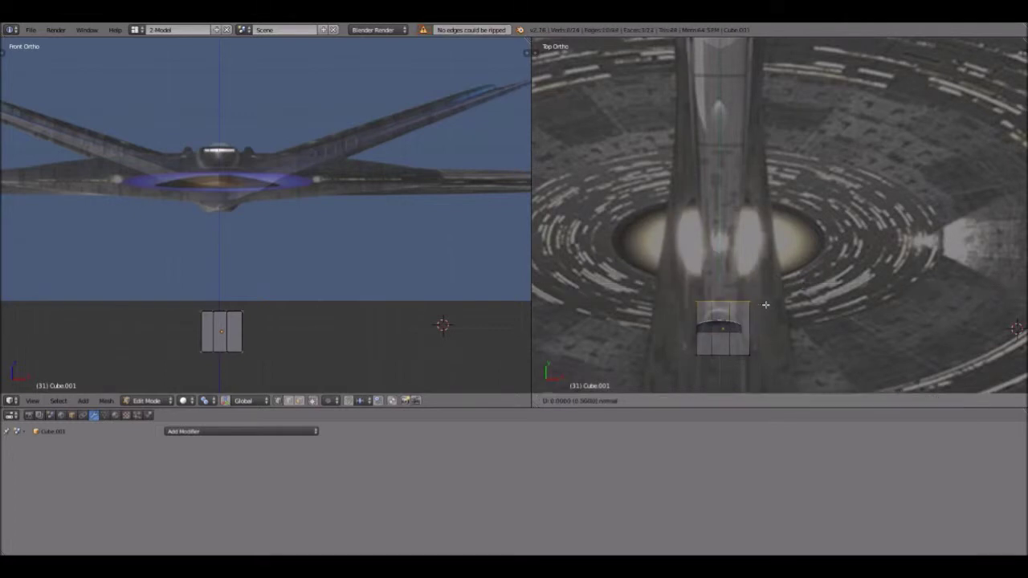
pyautogui.click(769, 158)
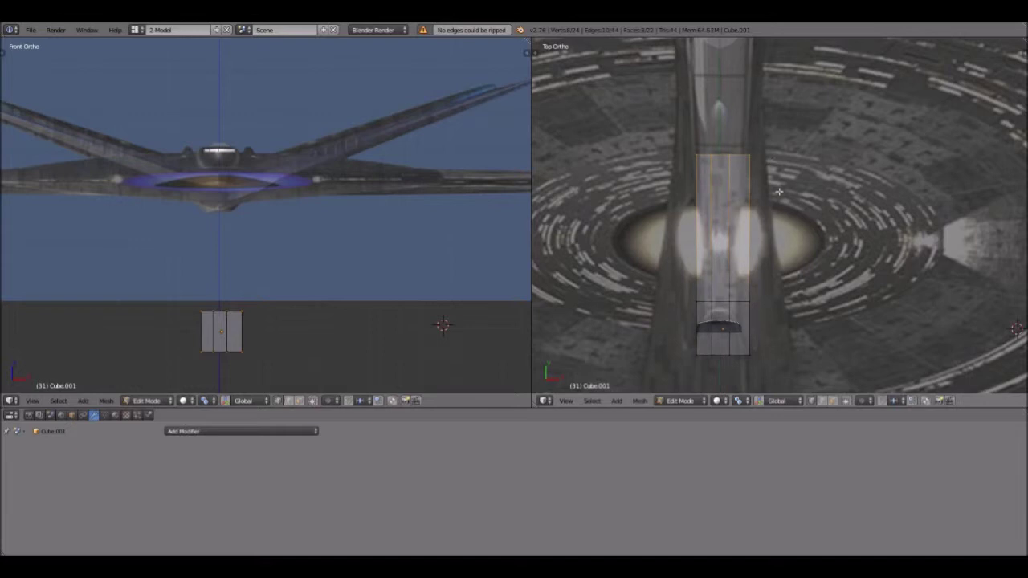
pyautogui.press('s')
pyautogui.click(804, 195)
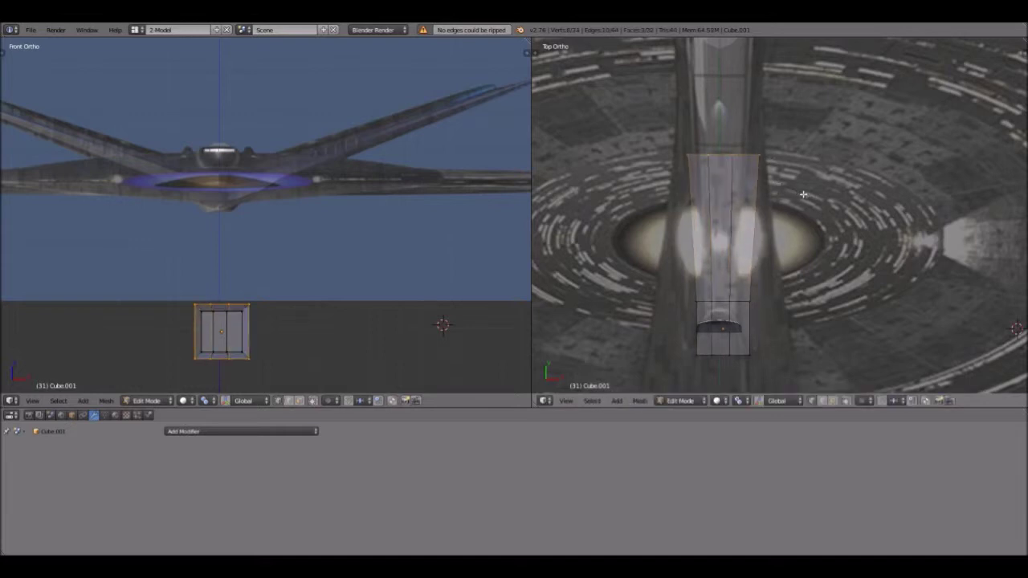
# Step: Extrude the enlarged end another segment along the central spine and scale it down slightly
pyautogui.press('e')
pyautogui.click(813, 119)
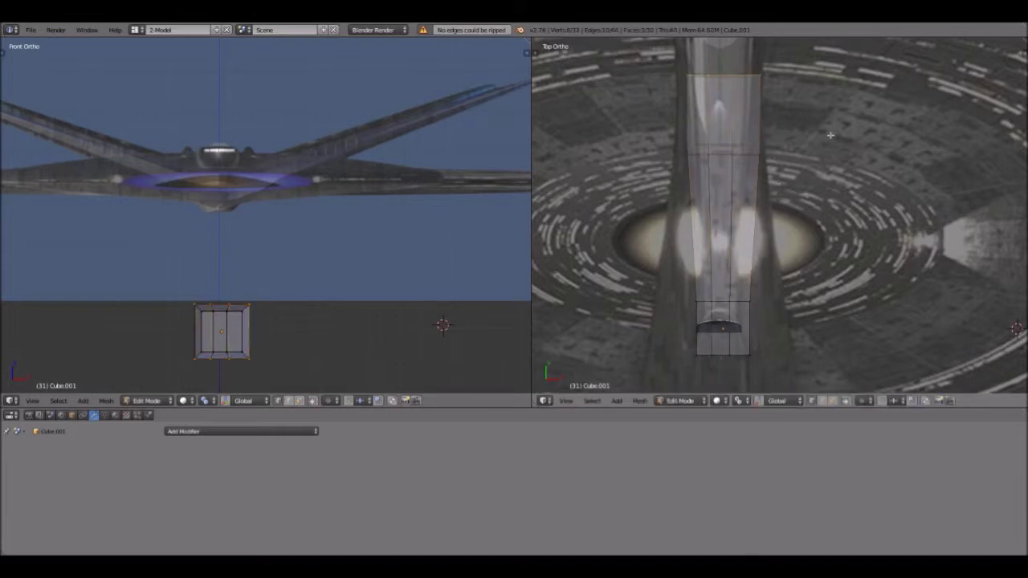
pyautogui.press('s')
pyautogui.click(802, 135)
# Step: Select the inner edge on the +X side of the block's far end and adjust its position along X
pyautogui.press('a')
pyautogui.press('b')
pyautogui.click(718, 64)
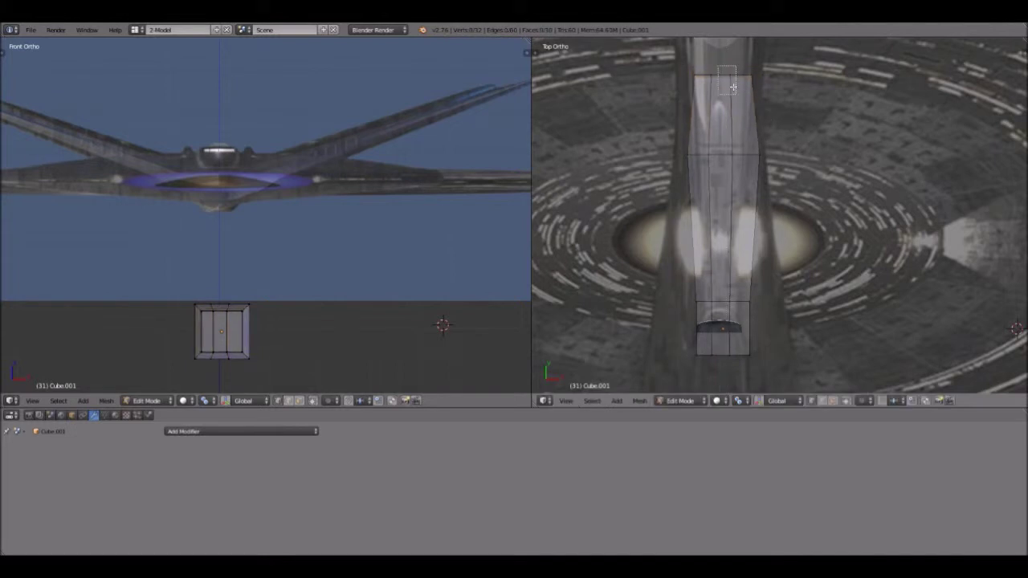
pyautogui.hotkey('ctrl', 'e')
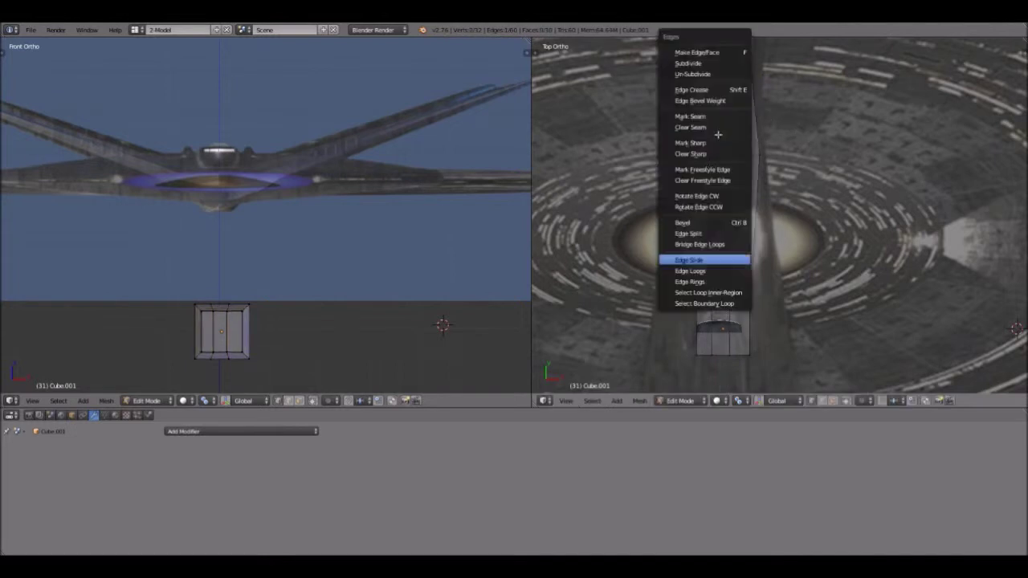
pyautogui.click(691, 260)
pyautogui.press('g')
pyautogui.press('x')
pyautogui.click(769, 220)
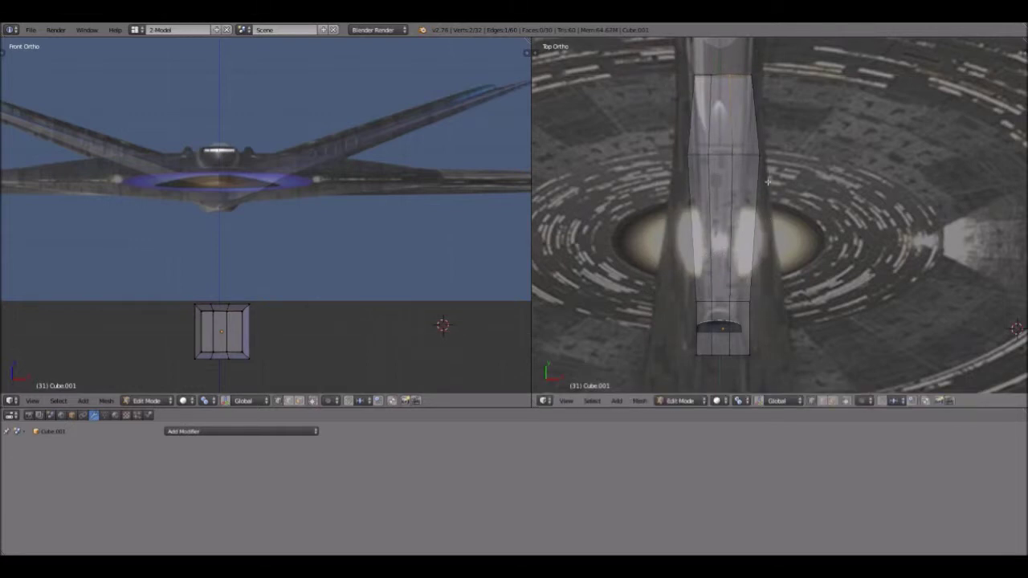
# Step: Select the block's whole far end and extrude one more segment along the central spine
pyautogui.press('a')
pyautogui.scroll(-3, 772, 192)
pyautogui.keyDown('shift'); pyautogui.moveTo(781, 159); pyautogui.dragTo(759, 195, button='middle'); pyautogui.keyUp('shift')
pyautogui.scroll(3, 755, 190)
pyautogui.press('b')
pyautogui.moveTo(641, 128); pyautogui.dragTo(804, 178)
pyautogui.press('e')
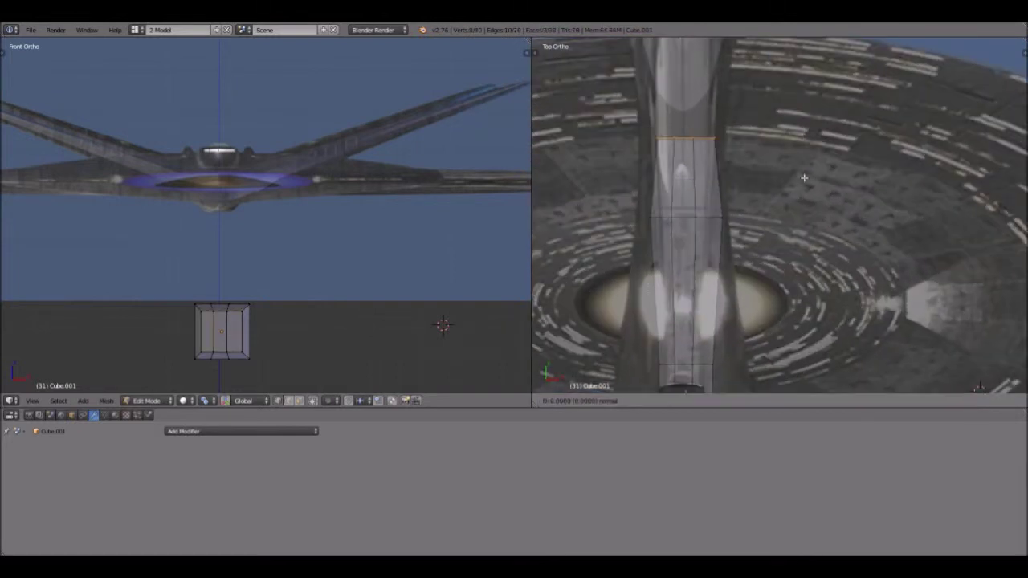
pyautogui.click(810, 126)
# Step: Select the +X side faces of the last two segments and extrude them sideways over the saucer
pyautogui.press('b')
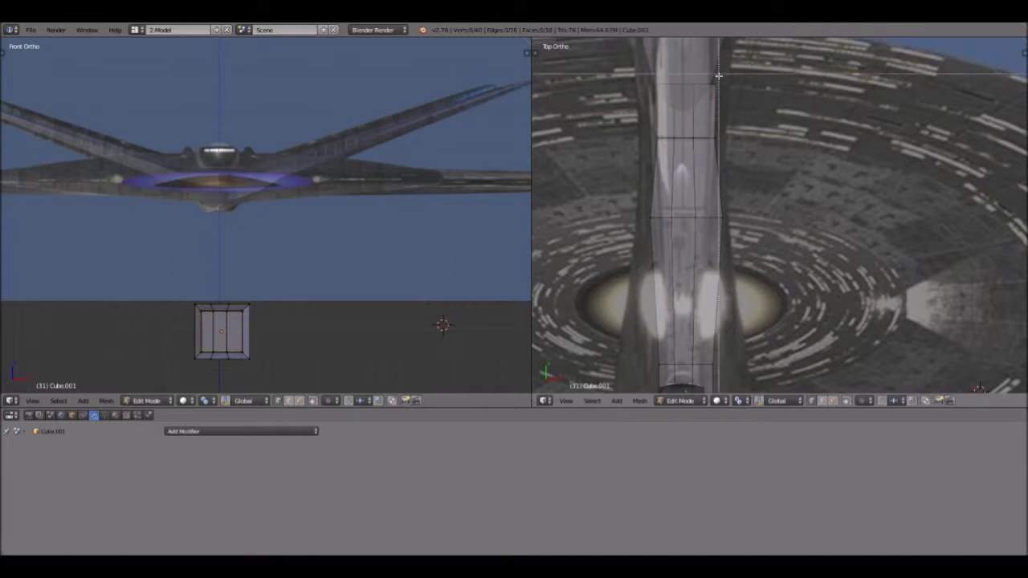
pyautogui.moveTo(712, 70); pyautogui.dragTo(775, 241)
pyautogui.press('g')
pyautogui.press('g')
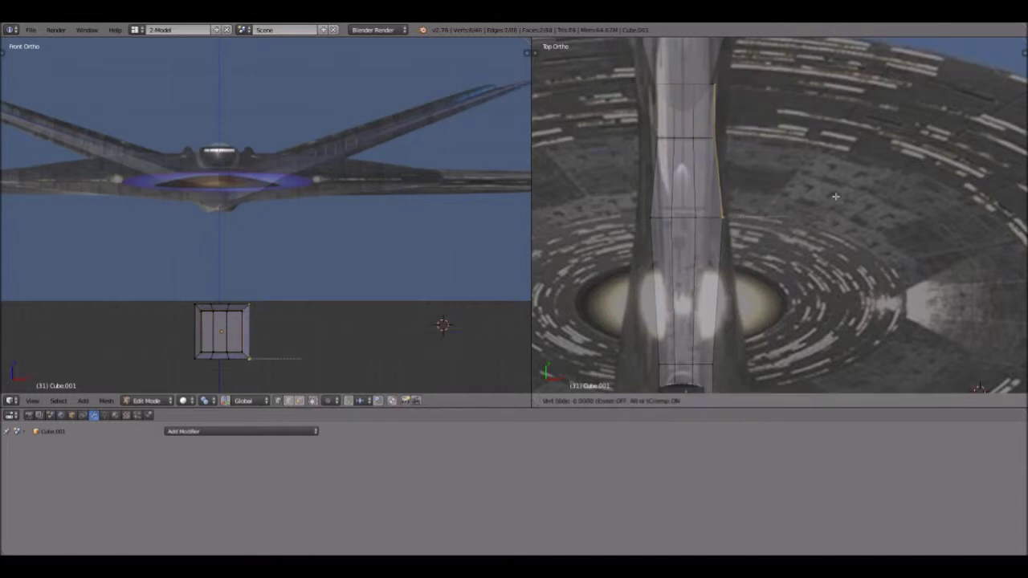
pyautogui.rightClick(776, 193)
pyautogui.press('g')
pyautogui.press('y')
pyautogui.rightClick(850, 192)
pyautogui.press('g')
pyautogui.click(851, 256)
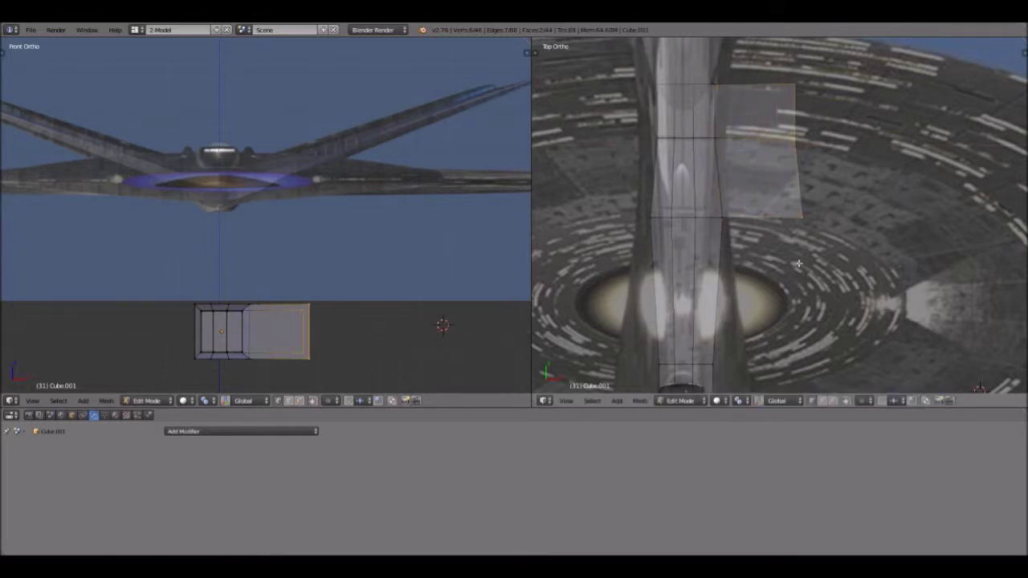
# Step: Scale down the side extrusion's outer end and offset it upward and toward +Y to form a tapered, raised arm
pyautogui.press('s')
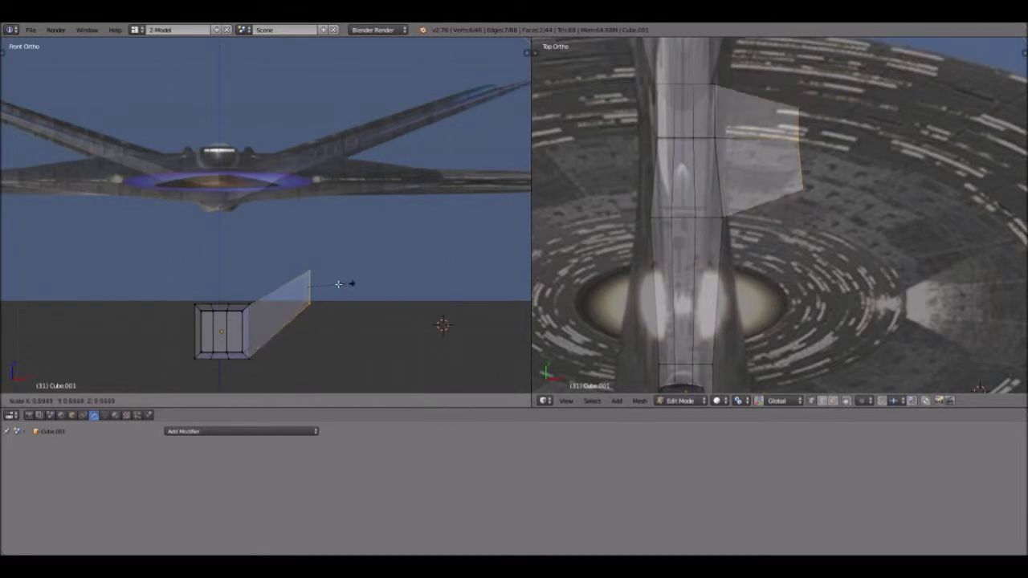
pyautogui.click(326, 287)
pyautogui.press('g')
pyautogui.click(771, 163)
# Step: Return to Object Mode and delete the practice cube
pyautogui.hotkey('ctrl', 'r')
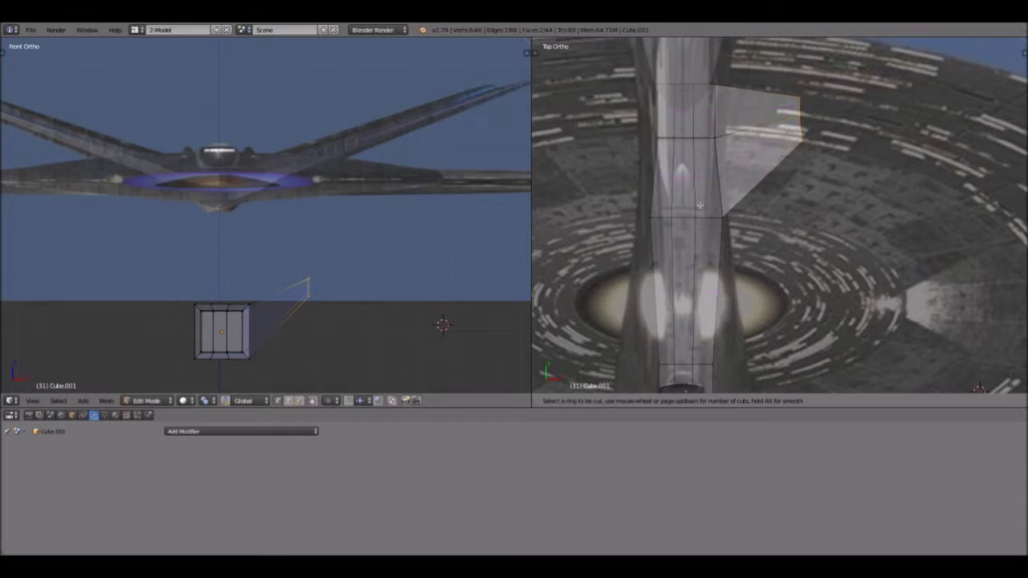
pyautogui.press('Escape')
pyautogui.click(681, 401)
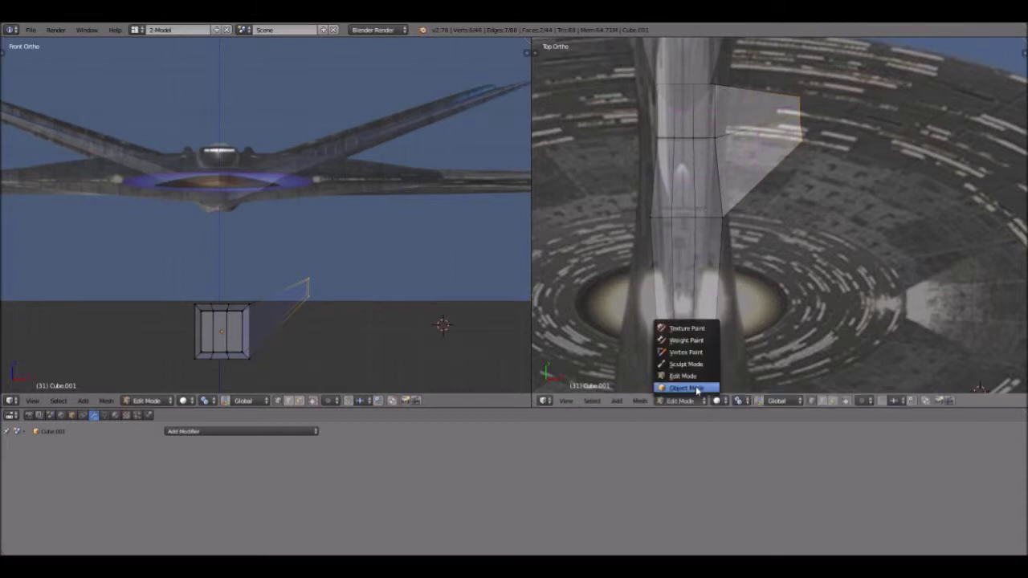
pyautogui.press('Return')
pyautogui.press('g')
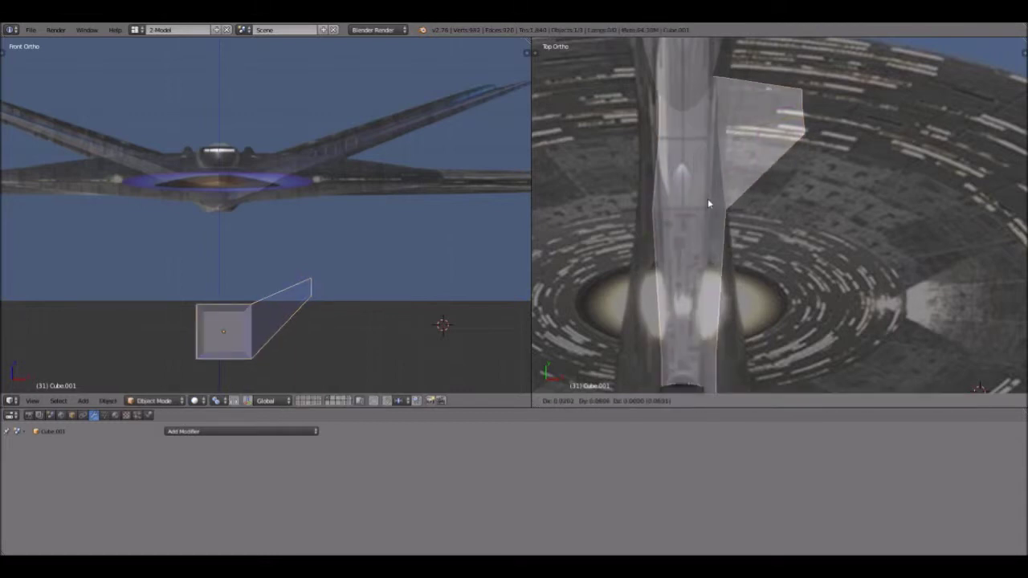
pyautogui.rightClick(724, 210)
pyautogui.press('x')
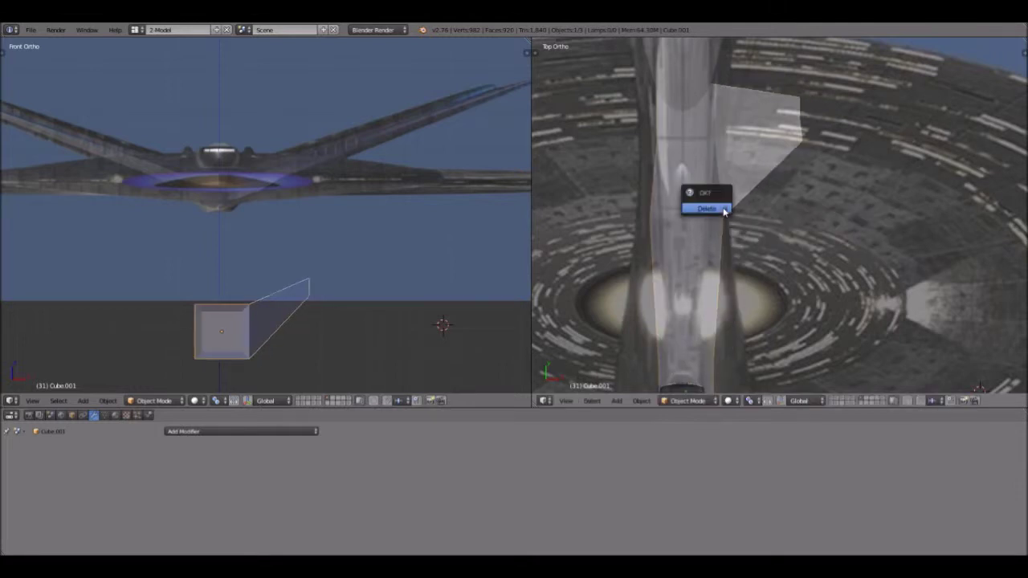
pyautogui.click(719, 209)
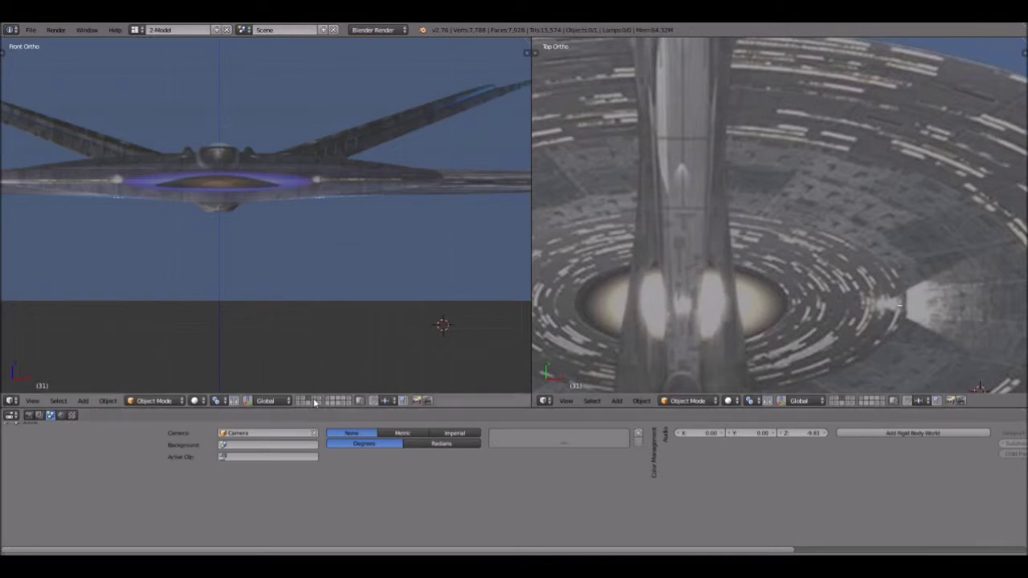
# Step: Bring the detailed hull into view and examine its shape from the side
pyautogui.scroll(-4, 734, 270)
pyautogui.moveTo(880, 372); pyautogui.dragTo(814, 273, button='middle')
pyautogui.moveTo(867, 217); pyautogui.dragTo(843, 188, button='middle')
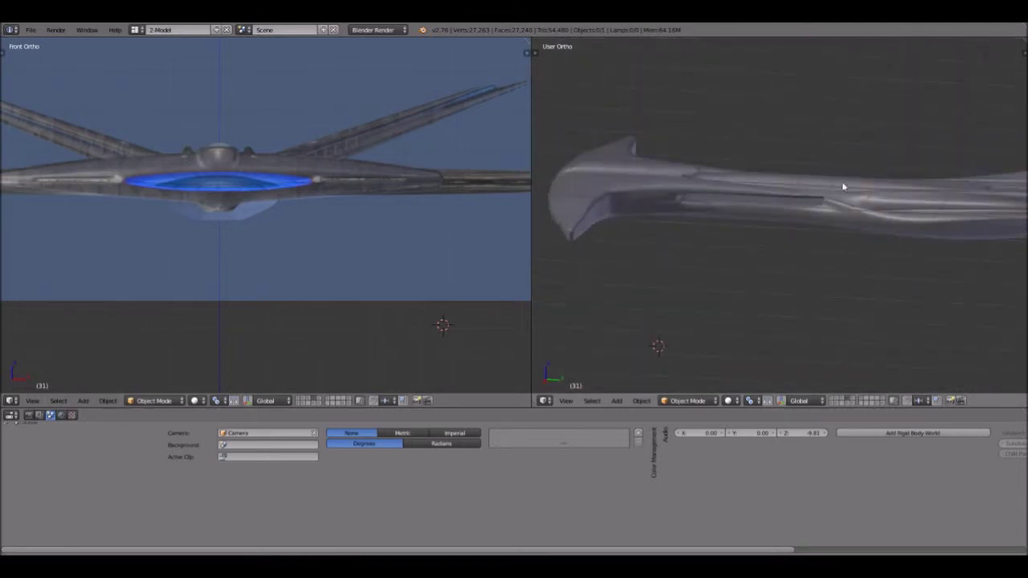
# Step: Examine the recessed slot beside the blue deflector along the saucer's front edge on the detailed hull
pyautogui.keyDown('shift'); pyautogui.click(843, 402); pyautogui.keyUp('shift')
pyautogui.keyDown('shift'); pyautogui.click(843, 402); pyautogui.keyUp('shift')
pyautogui.keyDown('shift'); pyautogui.click(844, 402); pyautogui.keyUp('shift')
pyautogui.keyDown('shift'); pyautogui.click(843, 402); pyautogui.keyUp('shift')
pyautogui.moveTo(739, 266); pyautogui.dragTo(805, 228, button='middle')
pyautogui.moveTo(908, 139); pyautogui.dragTo(796, 229, button='middle')
pyautogui.scroll(5, 796, 229)
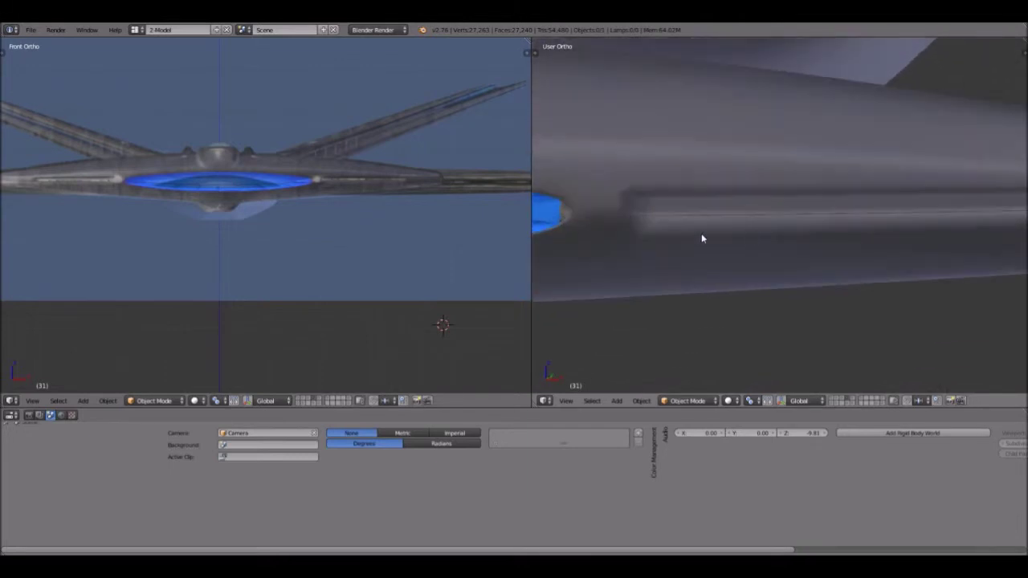
pyautogui.scroll(1, 685, 213)
pyautogui.scroll(5, 329, 191)
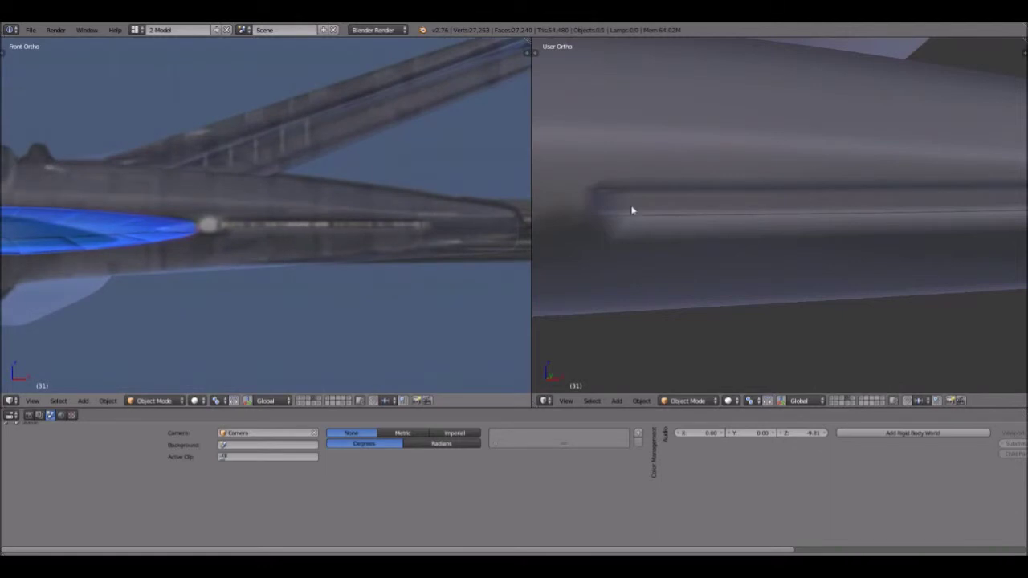
pyautogui.scroll(-1, 666, 206)
pyautogui.moveTo(932, 206); pyautogui.dragTo(594, 241, button='middle')
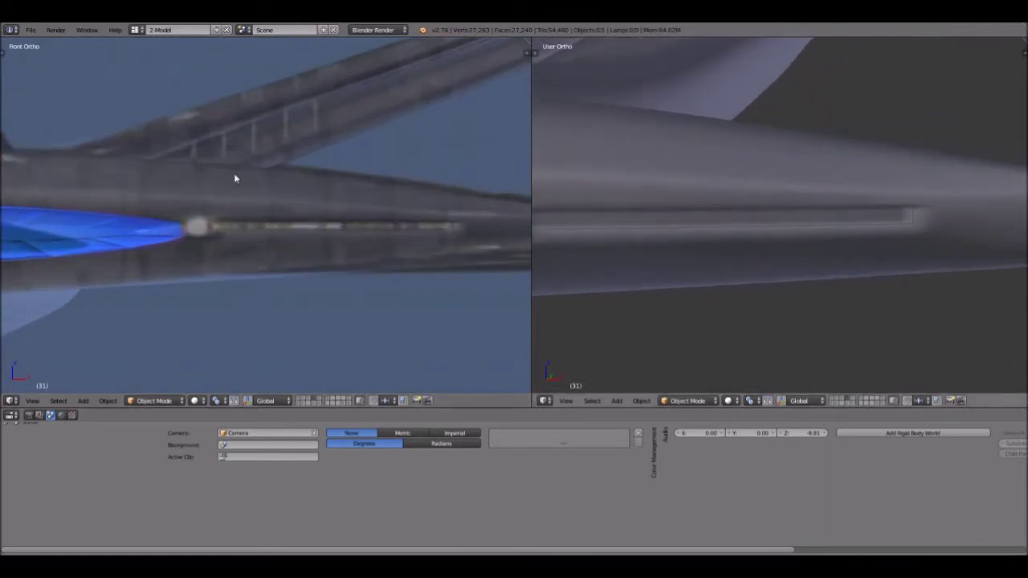
# Step: Examine the lit strip beside the deflector in the front reference image and compare it with the modelled slot
pyautogui.keyDown('shift'); pyautogui.moveTo(48, 171); pyautogui.dragTo(83, 211, button='middle'); pyautogui.keyUp('shift')
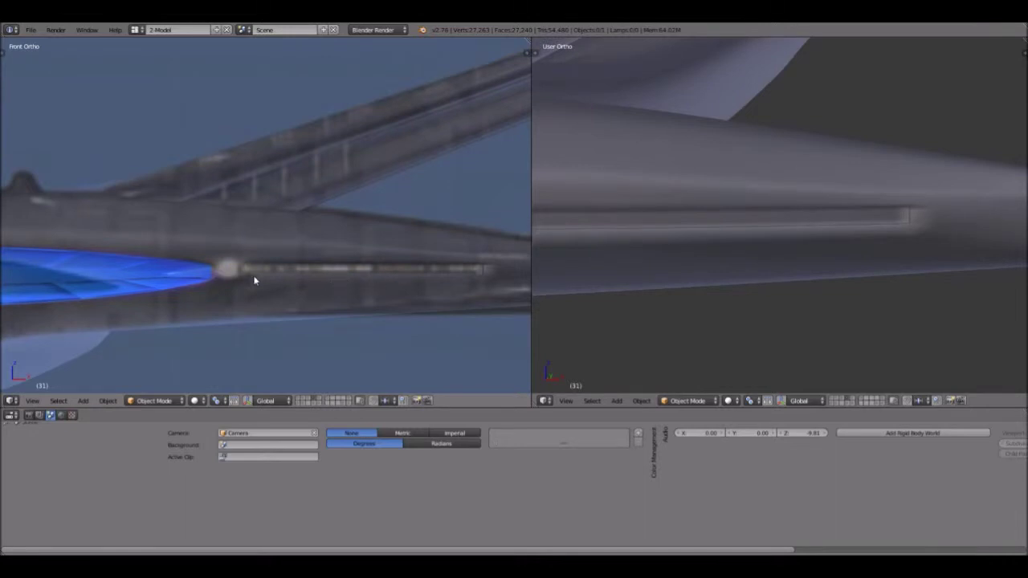
pyautogui.keyDown('shift'); pyautogui.moveTo(338, 284); pyautogui.dragTo(349, 292, button='middle'); pyautogui.keyUp('shift')
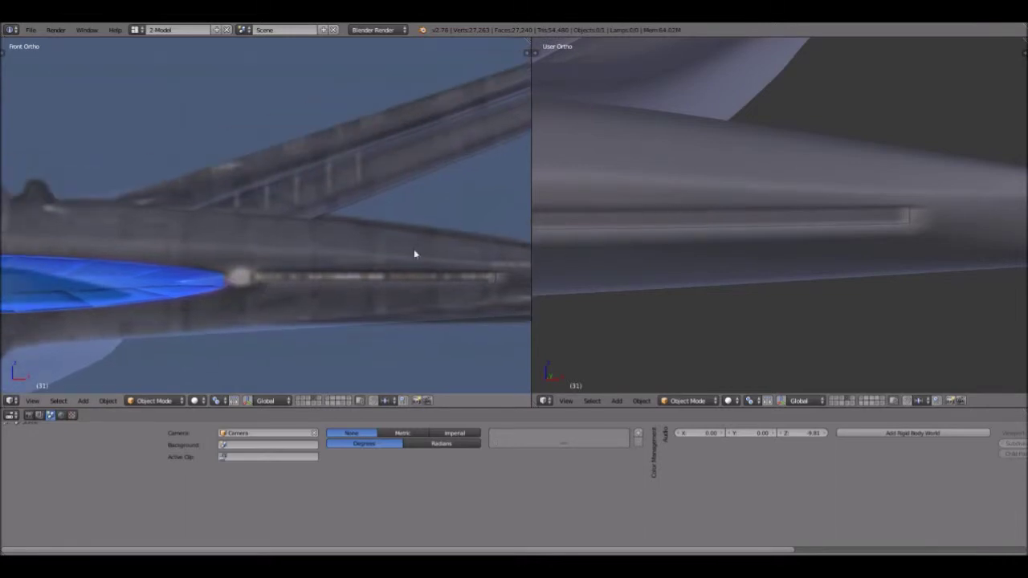
pyautogui.scroll(-1, 425, 284)
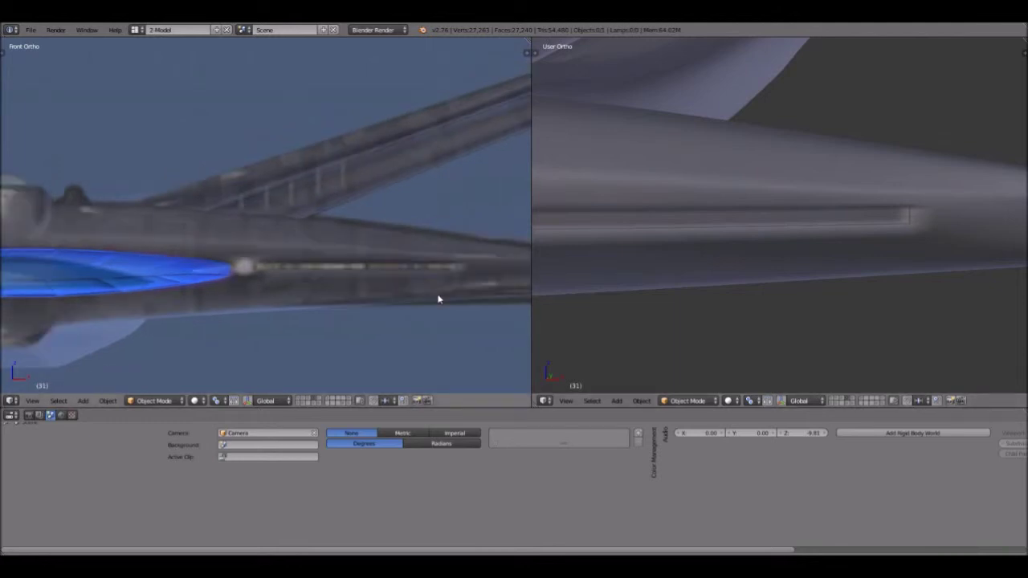
pyautogui.scroll(-1, 438, 298)
pyautogui.keyDown('shift'); pyautogui.moveTo(439, 298); pyautogui.dragTo(285, 294, button='middle'); pyautogui.keyUp('shift')
pyautogui.keyDown('shift'); pyautogui.moveTo(379, 286); pyautogui.dragTo(311, 281, button='middle'); pyautogui.keyUp('shift')
pyautogui.scroll(5, 209, 292)
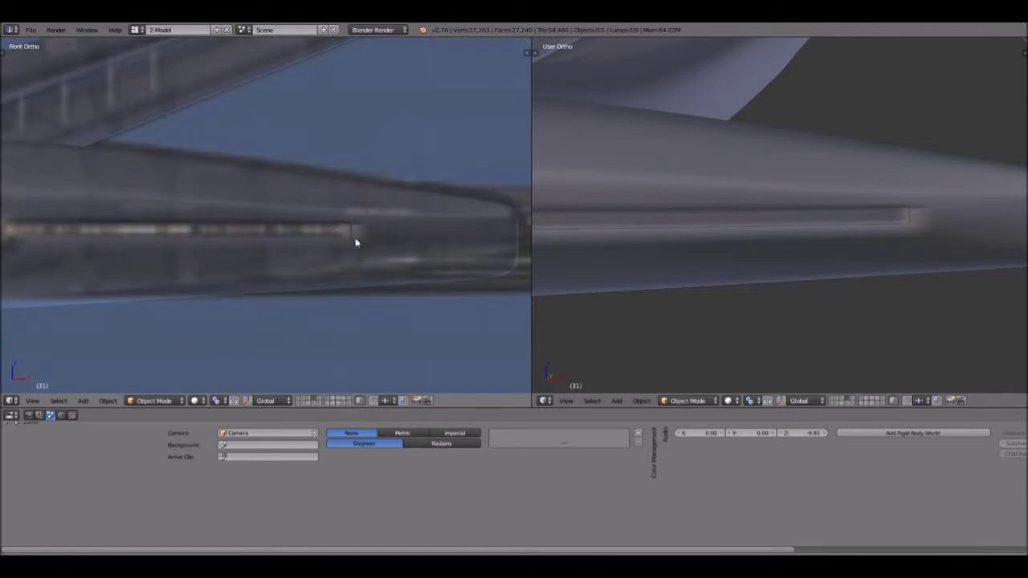
pyautogui.scroll(2, 361, 241)
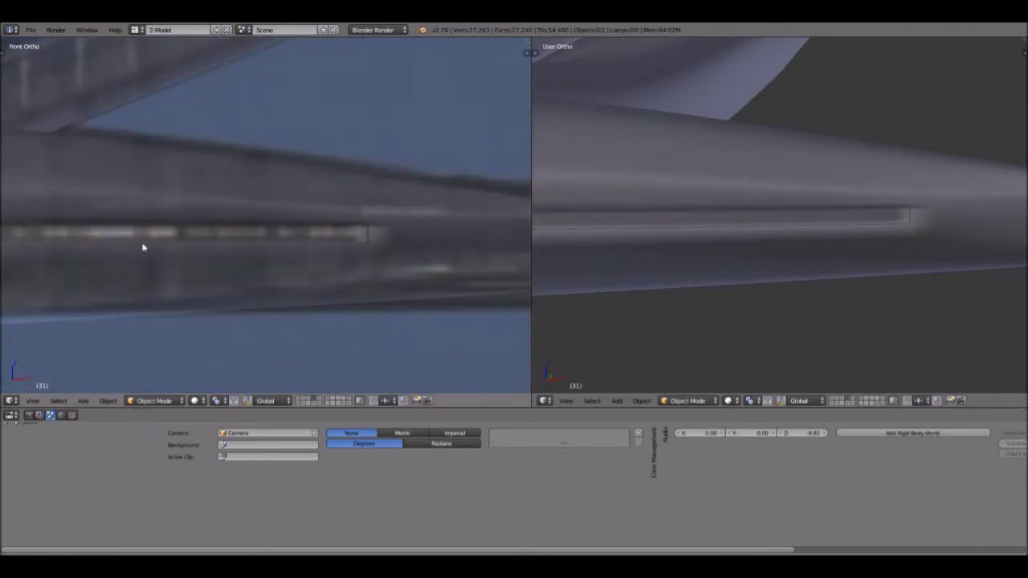
pyautogui.scroll(-2, 241, 281)
pyautogui.scroll(-1, 280, 290)
pyautogui.scroll(-3, 781, 260)
# Step: Examine the hull's aft end and compare its centre section with the reference image in the top view
pyautogui.moveTo(740, 229); pyautogui.dragTo(764, 193, button='middle')
pyautogui.moveTo(994, 169); pyautogui.dragTo(888, 199, button='middle')
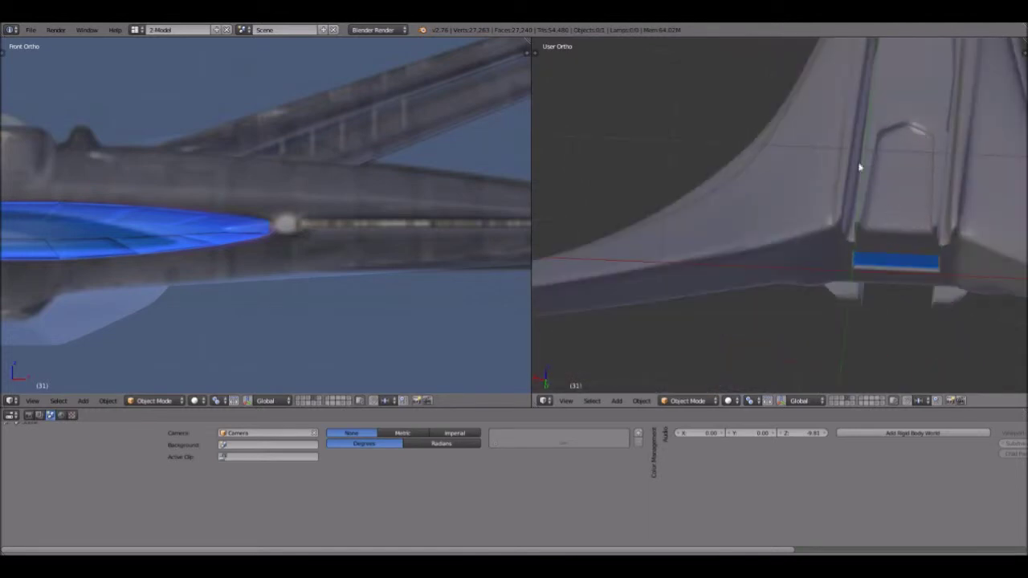
pyautogui.moveTo(762, 325); pyautogui.dragTo(552, 402, button='middle')
pyautogui.click(566, 401)
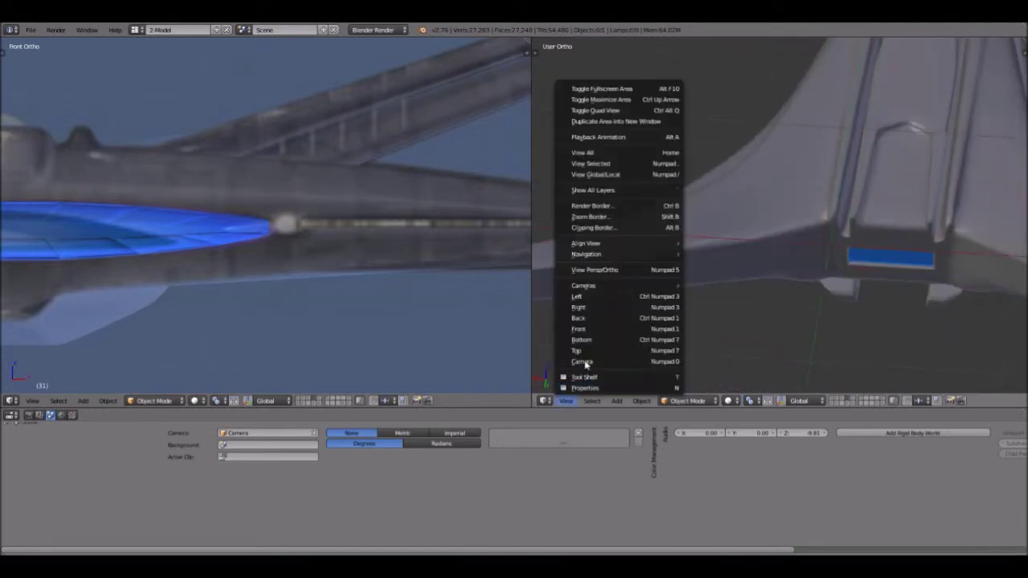
pyautogui.click(587, 355)
pyautogui.scroll(1, 698, 178)
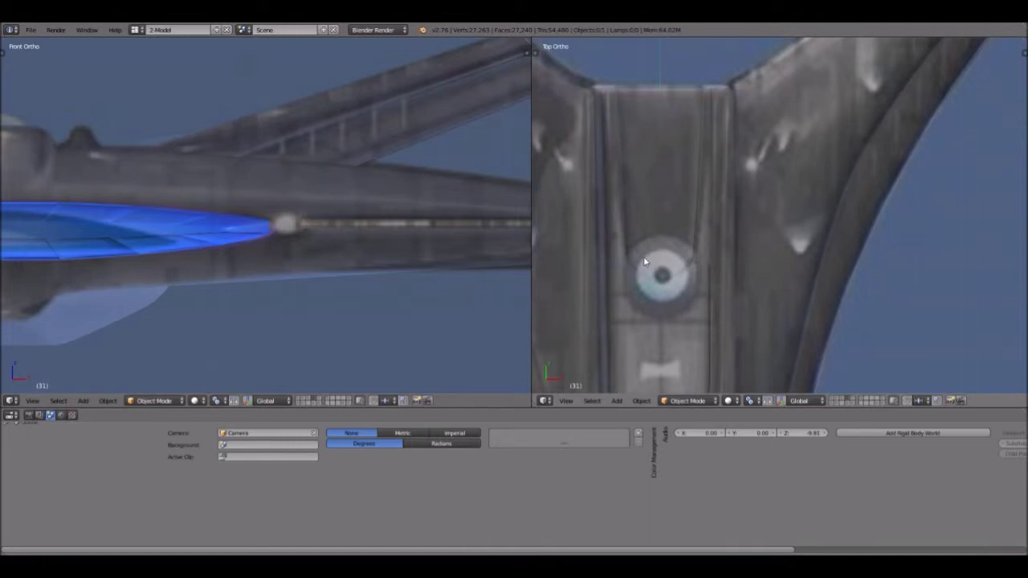
# Step: Switch the front reference viewport to the right side view and select the hull to show its outline over the image
pyautogui.moveTo(791, 363); pyautogui.dragTo(815, 216, button='middle')
pyautogui.moveTo(690, 251); pyautogui.dragTo(777, 236, button='middle')
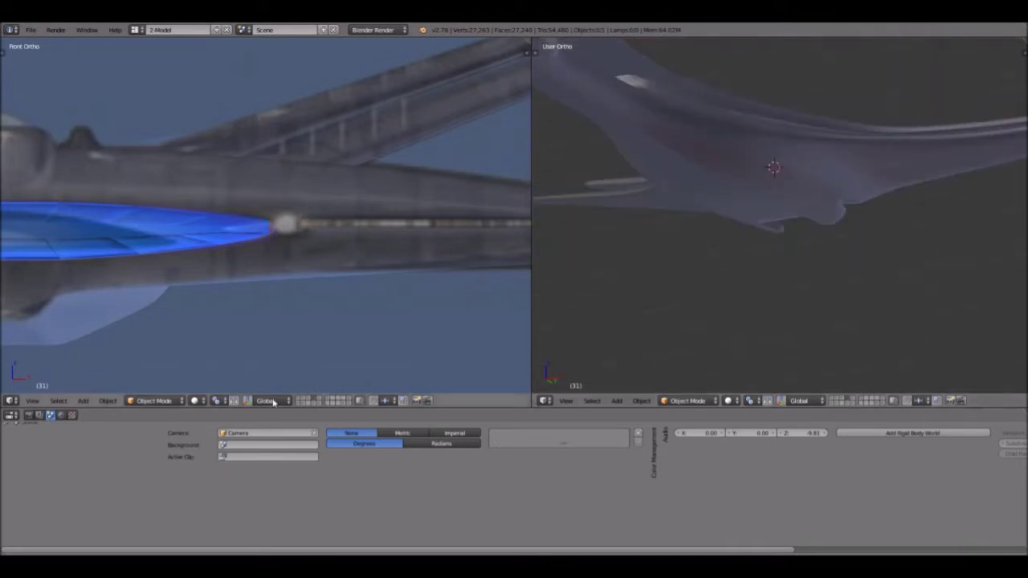
pyautogui.click(32, 401)
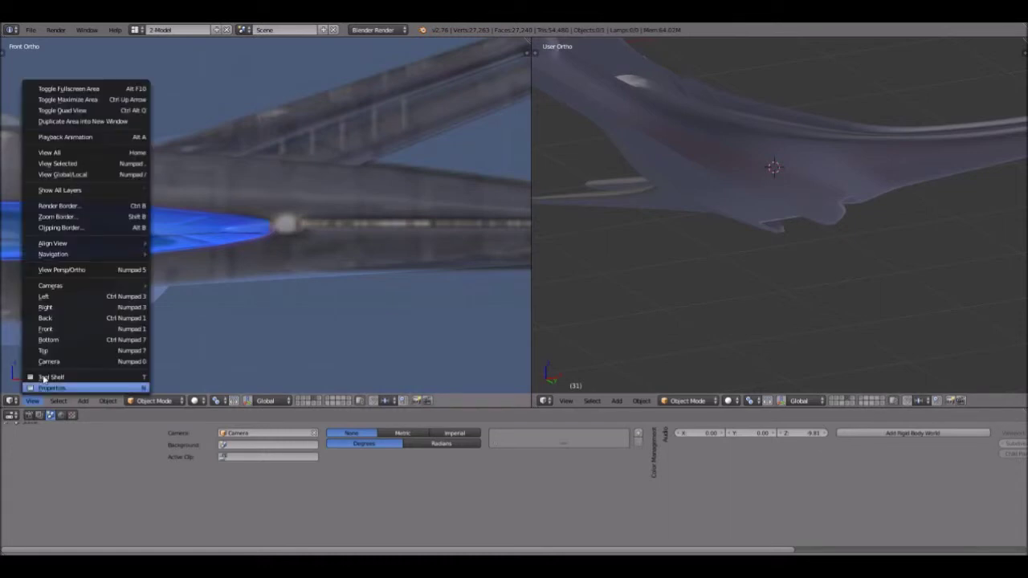
pyautogui.click(45, 307)
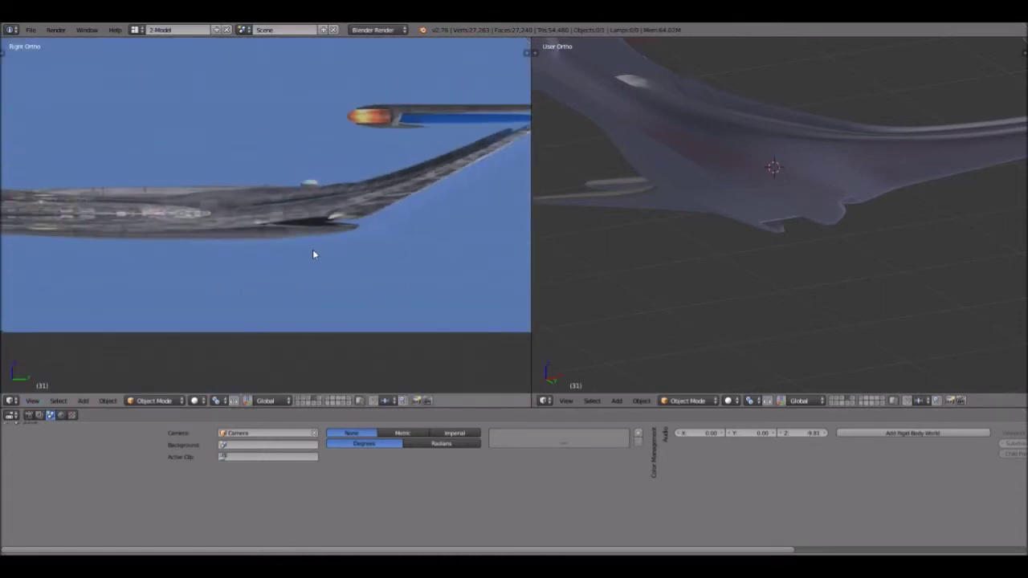
pyautogui.scroll(2, 313, 254)
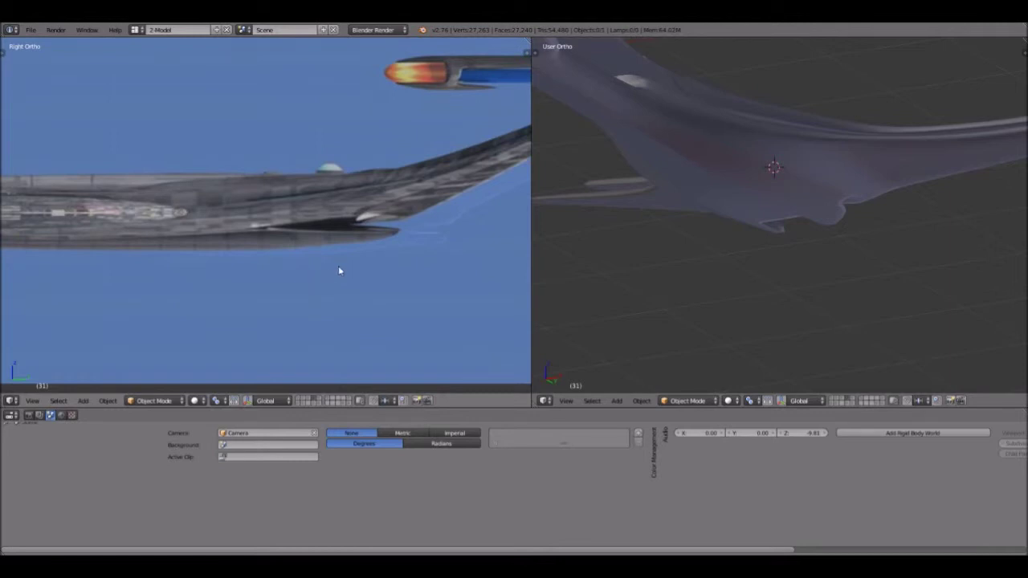
pyautogui.scroll(1, 338, 268)
pyautogui.moveTo(338, 269); pyautogui.dragTo(315, 304, button='right')
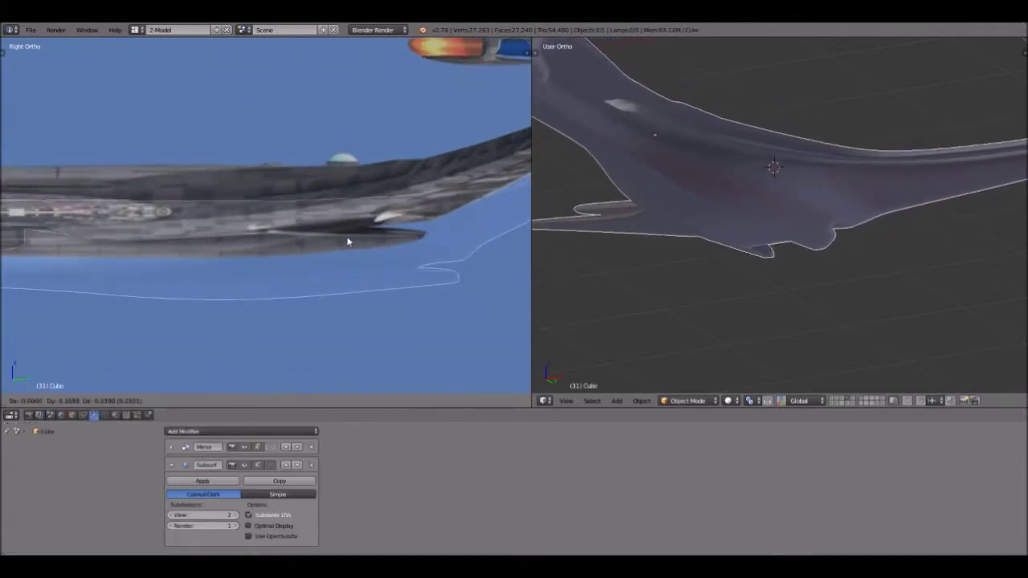
pyautogui.press('Escape')
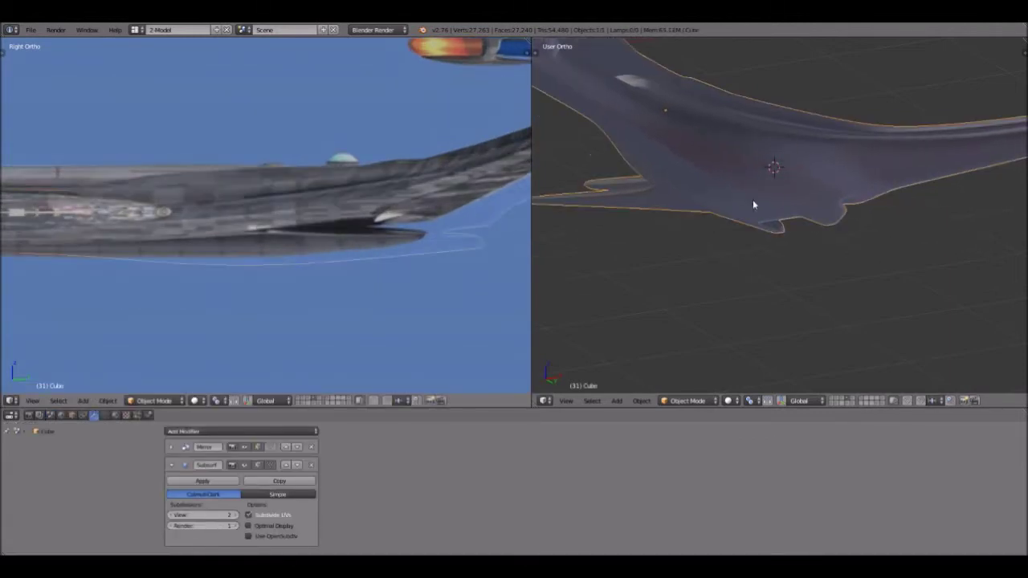
# Step: Examine the hull's stern and compare its underside outline with the side reference image
pyautogui.moveTo(815, 256); pyautogui.dragTo(611, 230, button='middle')
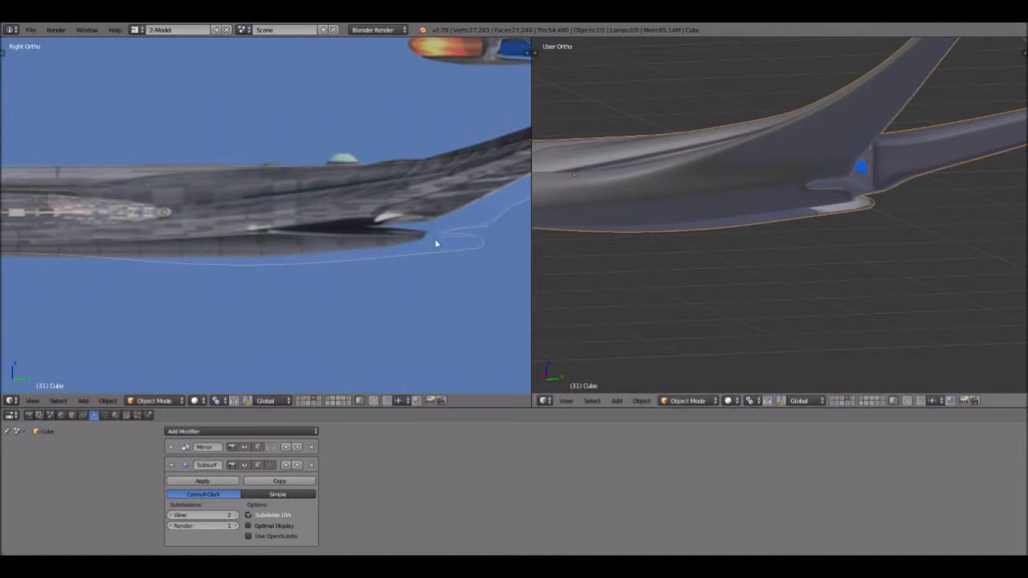
pyautogui.moveTo(879, 197); pyautogui.dragTo(791, 216, button='middle')
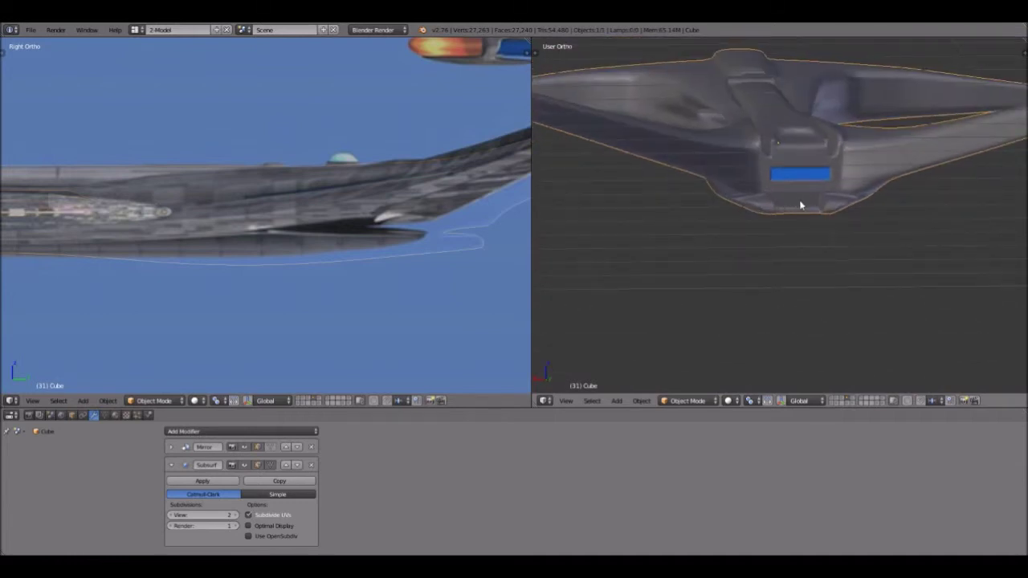
pyautogui.moveTo(709, 217); pyautogui.dragTo(693, 229, button='middle')
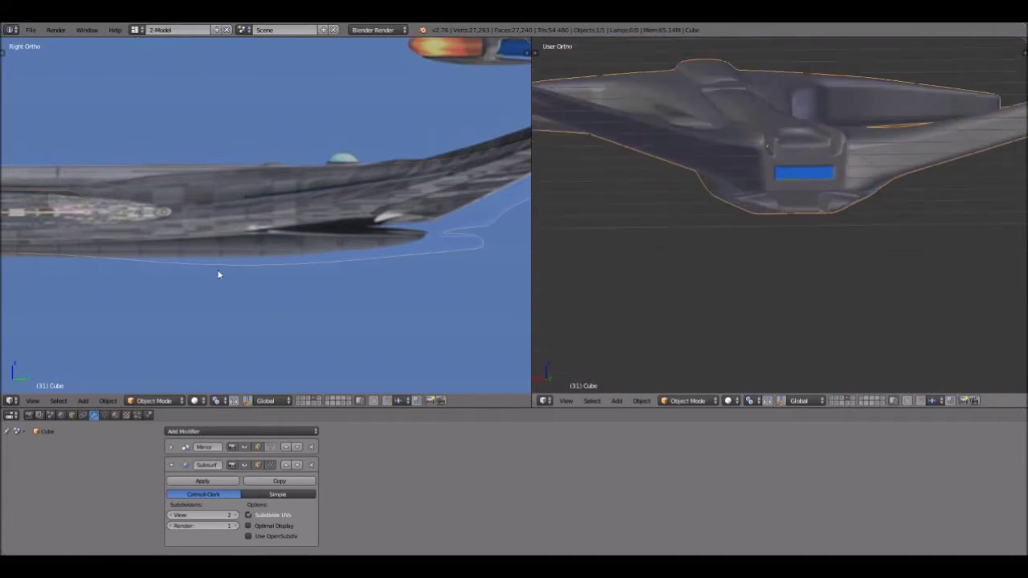
pyautogui.scroll(-2, 193, 261)
pyautogui.keyDown('shift'); pyautogui.moveTo(129, 269); pyautogui.dragTo(347, 253, button='middle'); pyautogui.keyUp('shift')
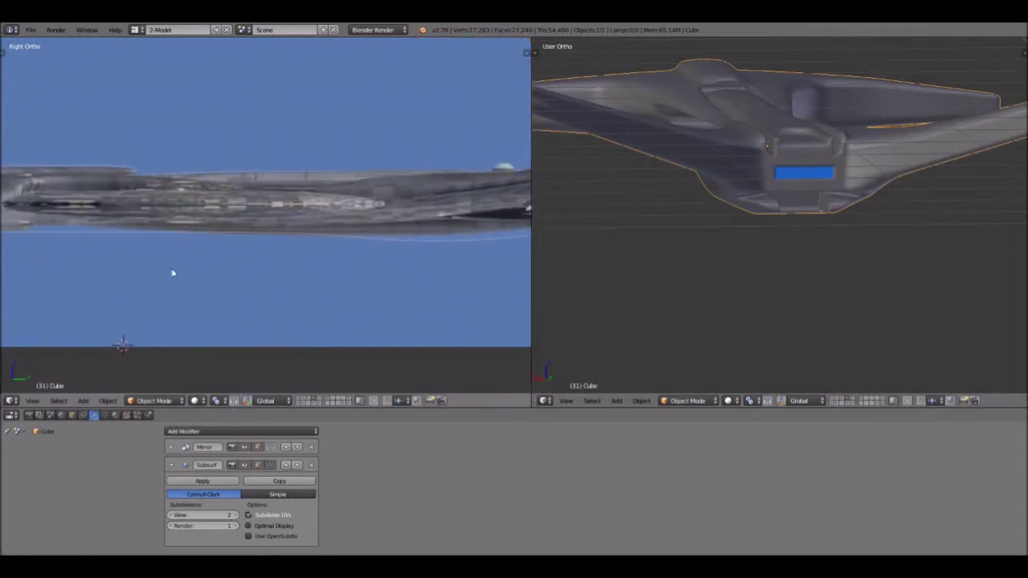
pyautogui.keyDown('shift'); pyautogui.moveTo(112, 277); pyautogui.dragTo(122, 276, button='middle'); pyautogui.keyUp('shift')
pyautogui.keyDown('shift'); pyautogui.moveTo(320, 274); pyautogui.dragTo(282, 274, button='middle'); pyautogui.keyUp('shift')
# Step: Examine the underside curve and the neck between the saucer and the rear hull from several angles
pyautogui.moveTo(733, 172); pyautogui.dragTo(840, 168, button='middle')
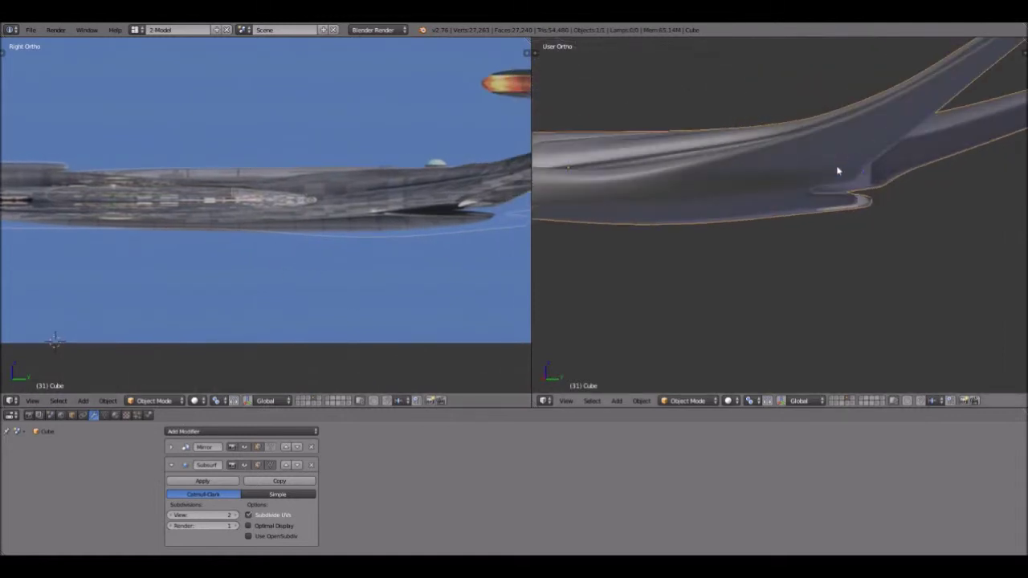
pyautogui.moveTo(591, 262); pyautogui.dragTo(795, 261, button='middle')
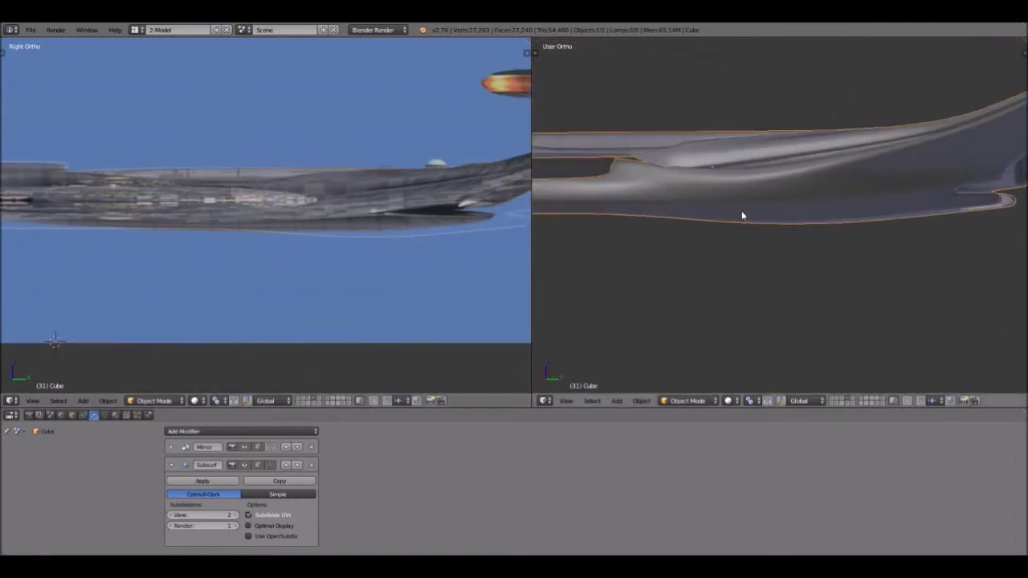
pyautogui.moveTo(755, 221); pyautogui.dragTo(709, 239, button='middle')
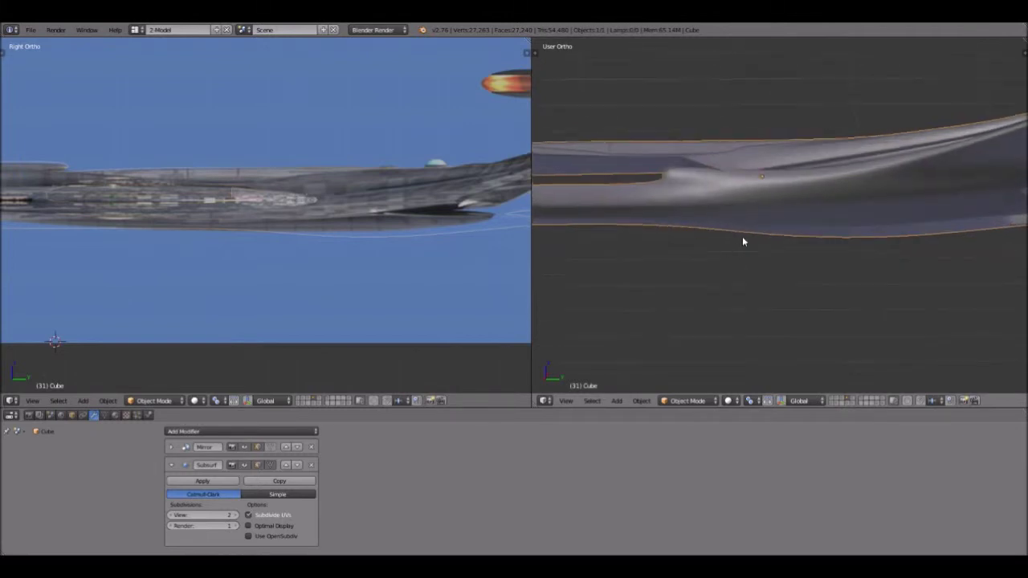
pyautogui.moveTo(742, 238); pyautogui.dragTo(807, 210, button='middle')
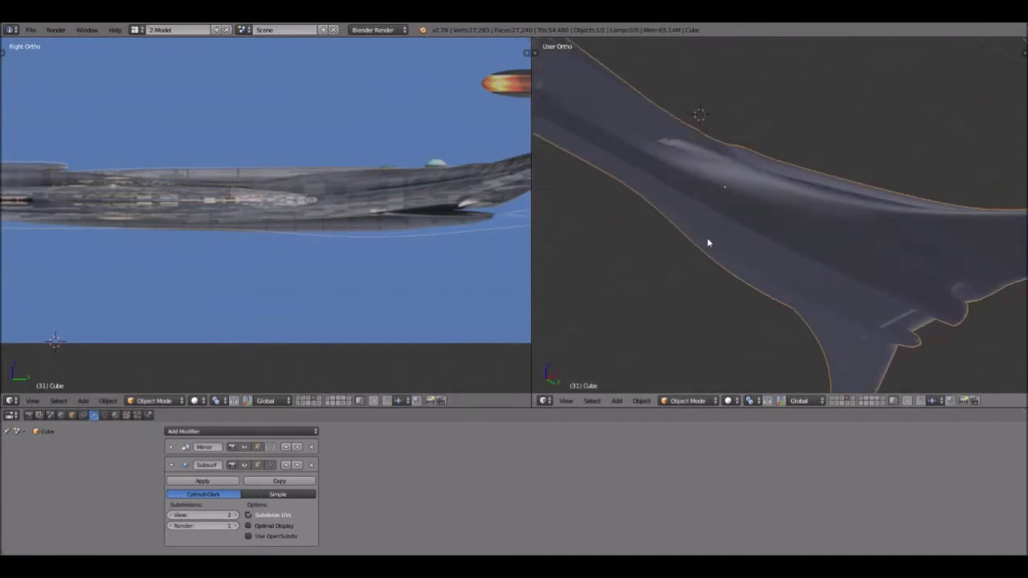
pyautogui.moveTo(734, 243); pyautogui.dragTo(779, 121, button='middle')
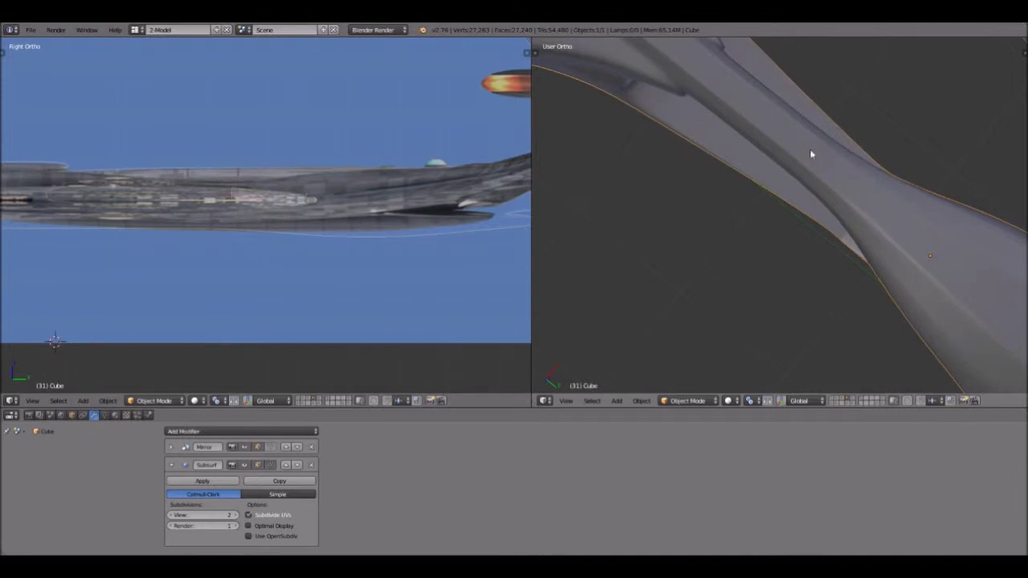
pyautogui.moveTo(810, 119); pyautogui.dragTo(822, 257, button='middle')
pyautogui.moveTo(693, 200); pyautogui.dragTo(835, 284, button='middle')
pyautogui.scroll(-2, 748, 228)
pyautogui.scroll(4, 906, 282)
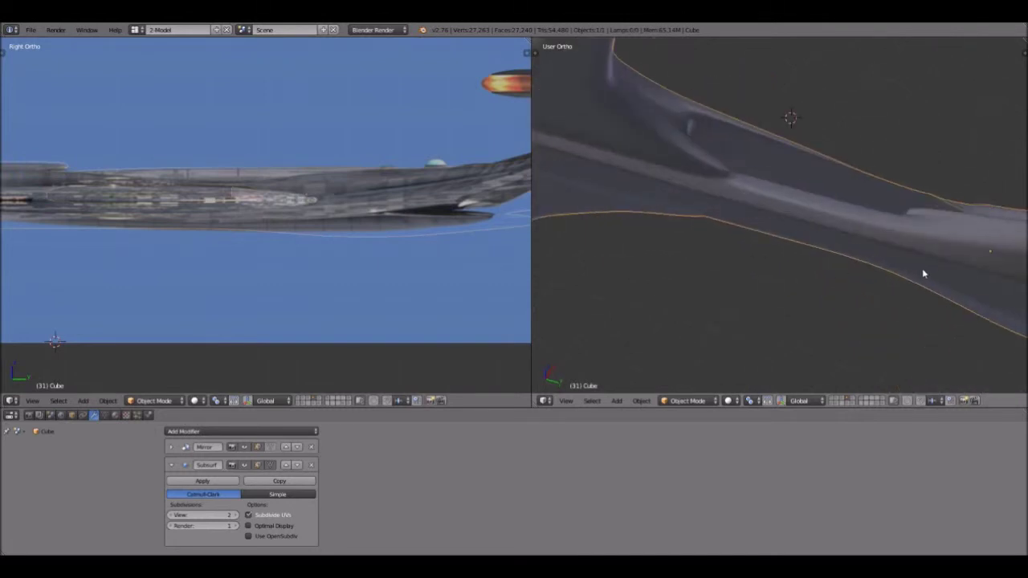
pyautogui.moveTo(924, 274); pyautogui.dragTo(829, 239, button='middle')
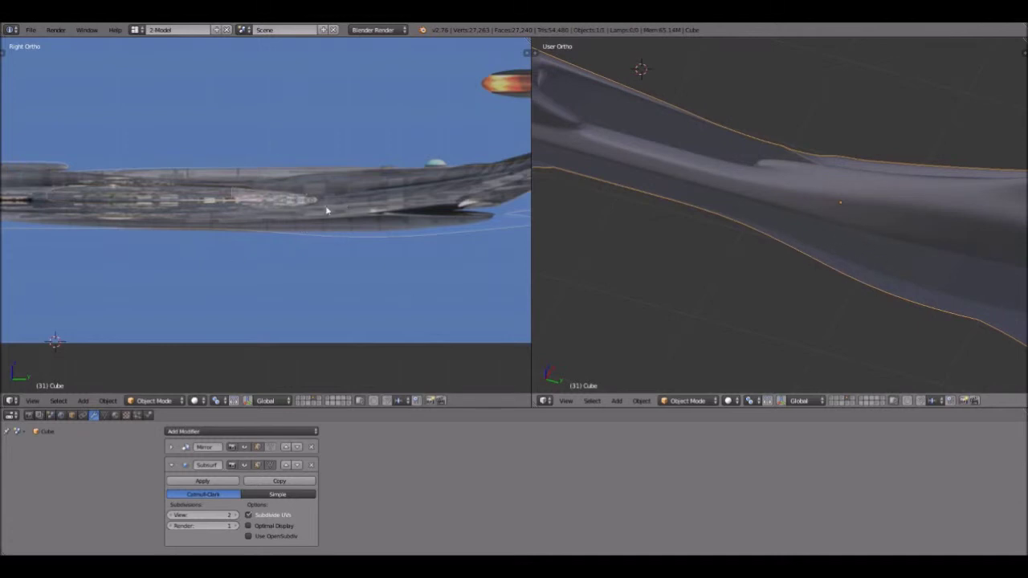
pyautogui.moveTo(895, 282); pyautogui.dragTo(795, 245, button='middle')
pyautogui.moveTo(749, 212); pyautogui.dragTo(809, 250, button='middle')
# Step: Examine the complete hull from above, below and the front to review its overall shape
pyautogui.scroll(4, 815, 302)
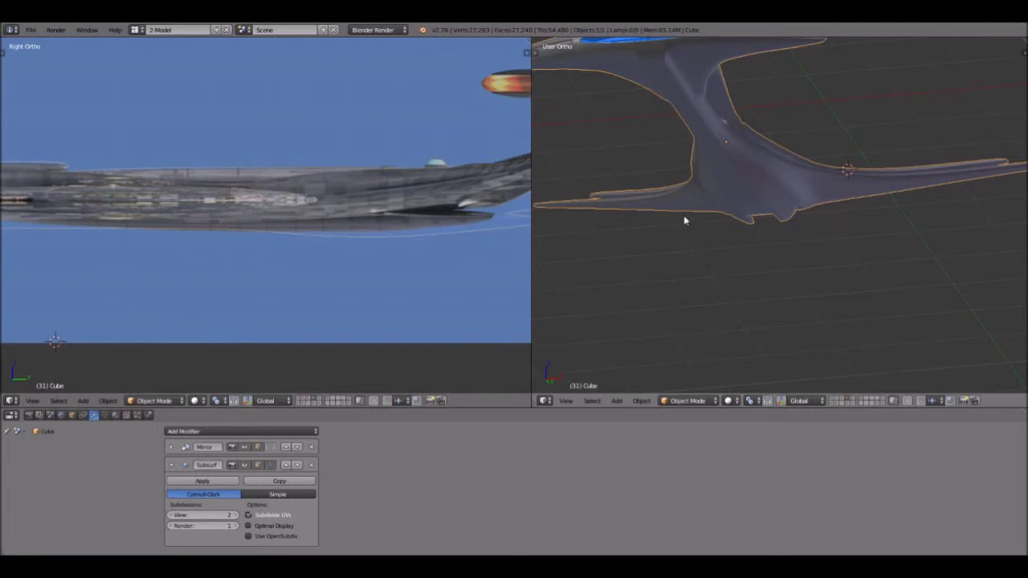
pyautogui.scroll(-4, 709, 221)
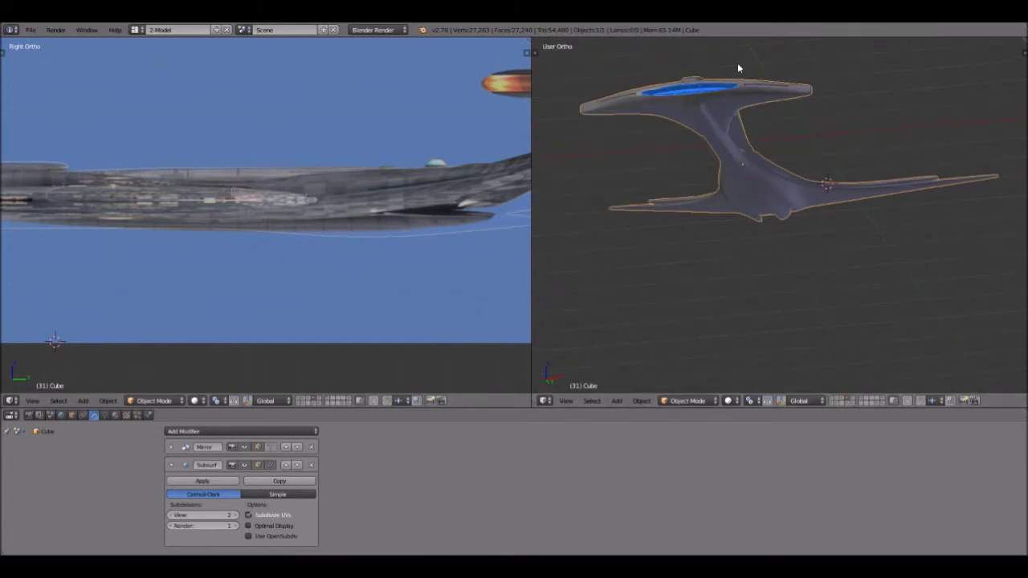
pyautogui.moveTo(742, 198); pyautogui.dragTo(747, 115, button='middle')
pyautogui.moveTo(801, 284); pyautogui.dragTo(681, 245, button='middle')
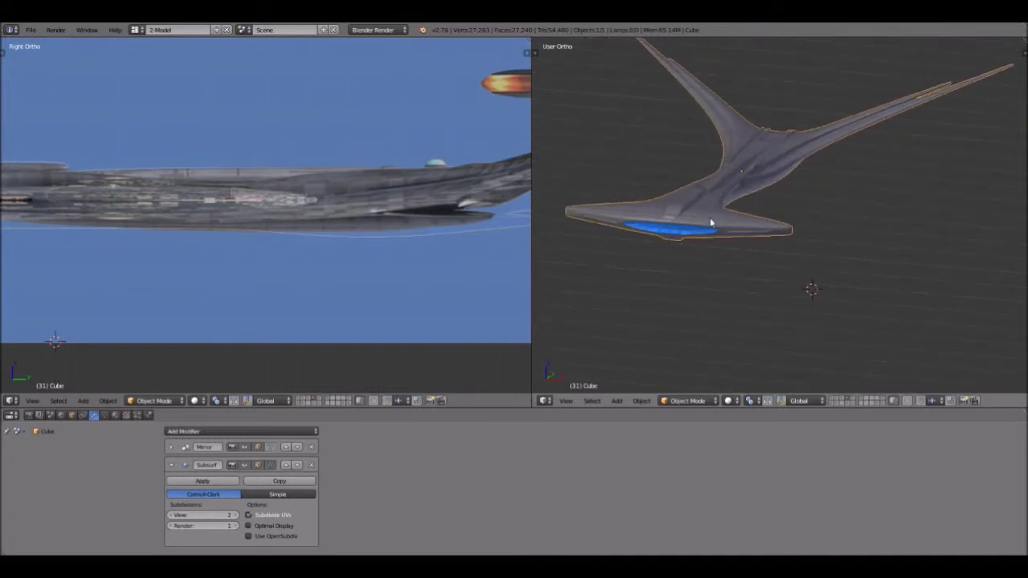
pyautogui.moveTo(665, 274); pyautogui.dragTo(696, 274, button='middle')
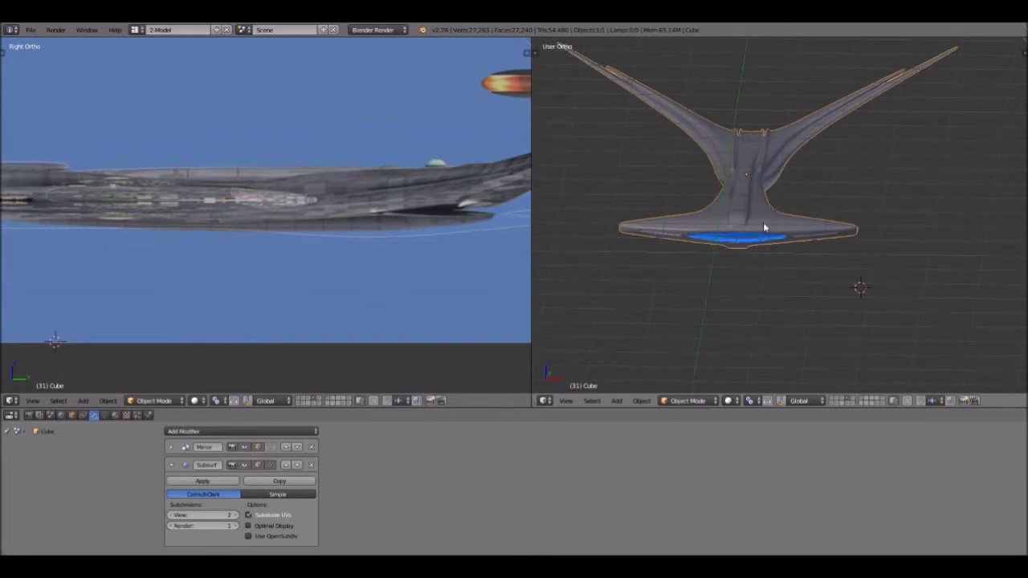
pyautogui.moveTo(794, 280); pyautogui.dragTo(776, 238, button='middle')
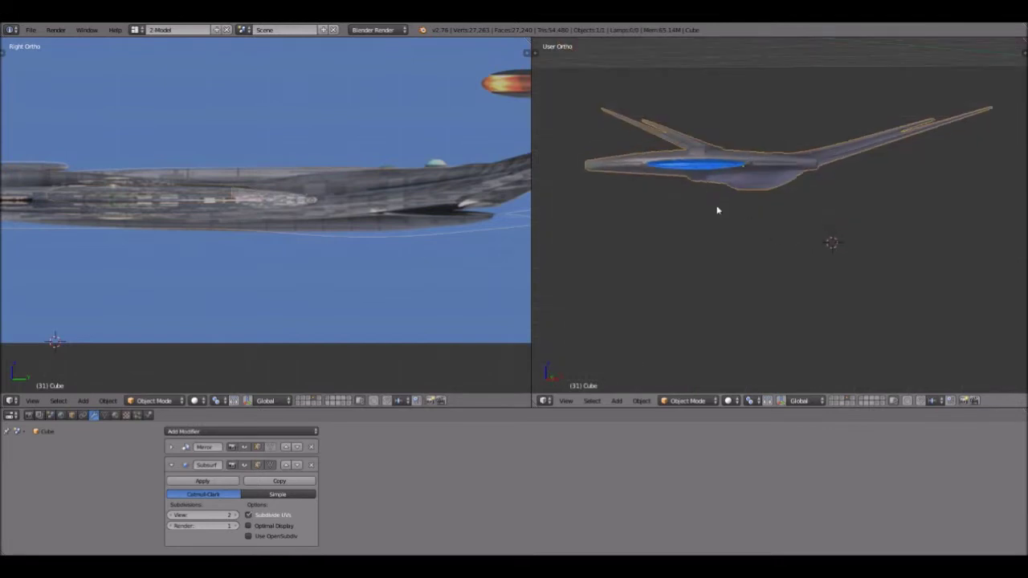
pyautogui.moveTo(710, 201); pyautogui.dragTo(759, 220, button='middle')
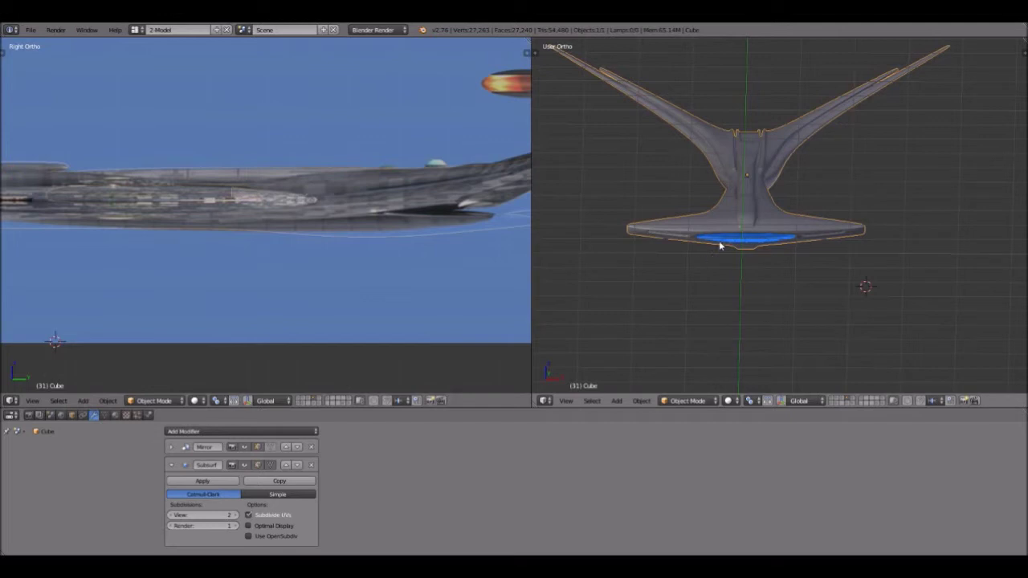
pyautogui.moveTo(790, 292); pyautogui.dragTo(746, 201, button='middle')
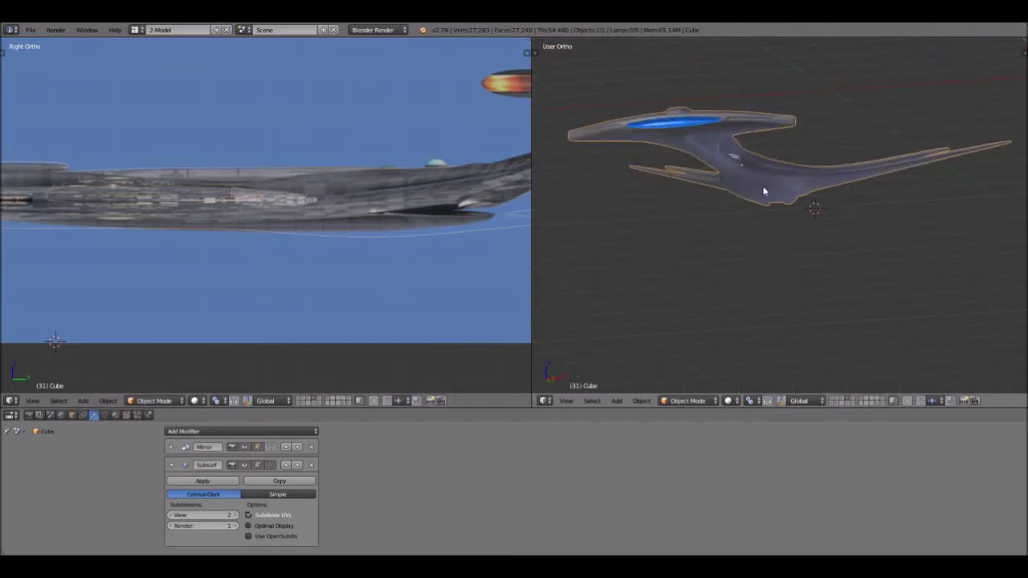
# Step: Examine the hull's underside, neck, saucer end and stern from several angles
pyautogui.scroll(2, 739, 197)
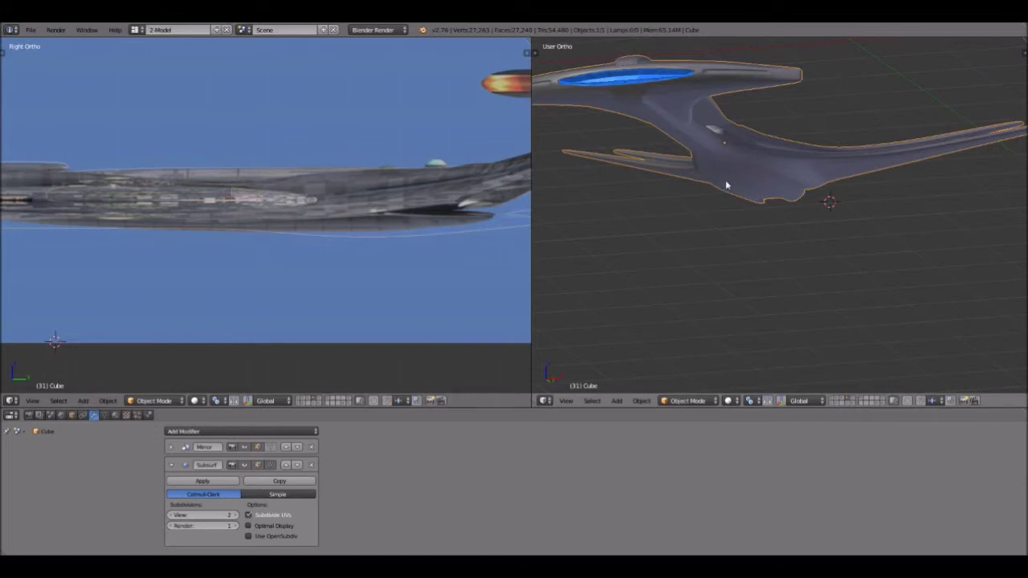
pyautogui.scroll(1, 806, 241)
pyautogui.scroll(-1, 811, 261)
pyautogui.scroll(1, 808, 264)
pyautogui.scroll(-1, 835, 244)
pyautogui.moveTo(835, 244); pyautogui.dragTo(828, 294, button='middle')
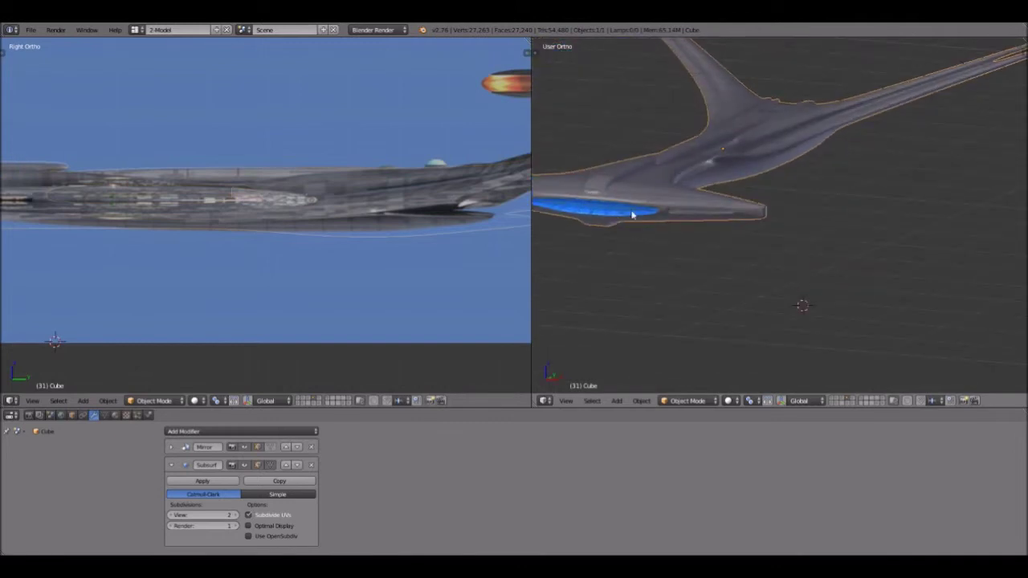
pyautogui.moveTo(789, 193); pyautogui.dragTo(752, 213, button='middle')
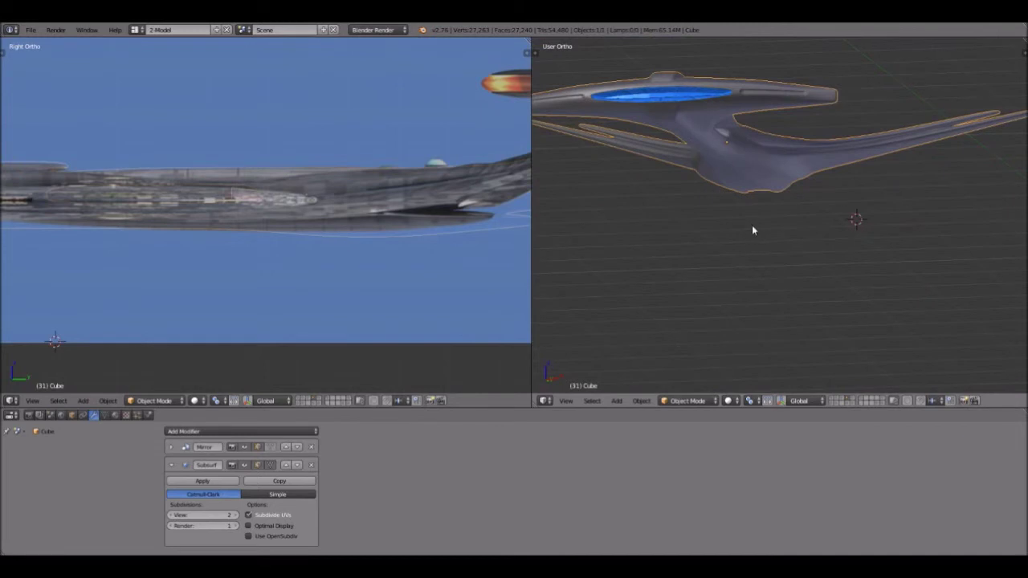
pyautogui.scroll(5, 834, 214)
pyautogui.scroll(-3, 843, 214)
pyautogui.moveTo(815, 238); pyautogui.dragTo(734, 262, button='middle')
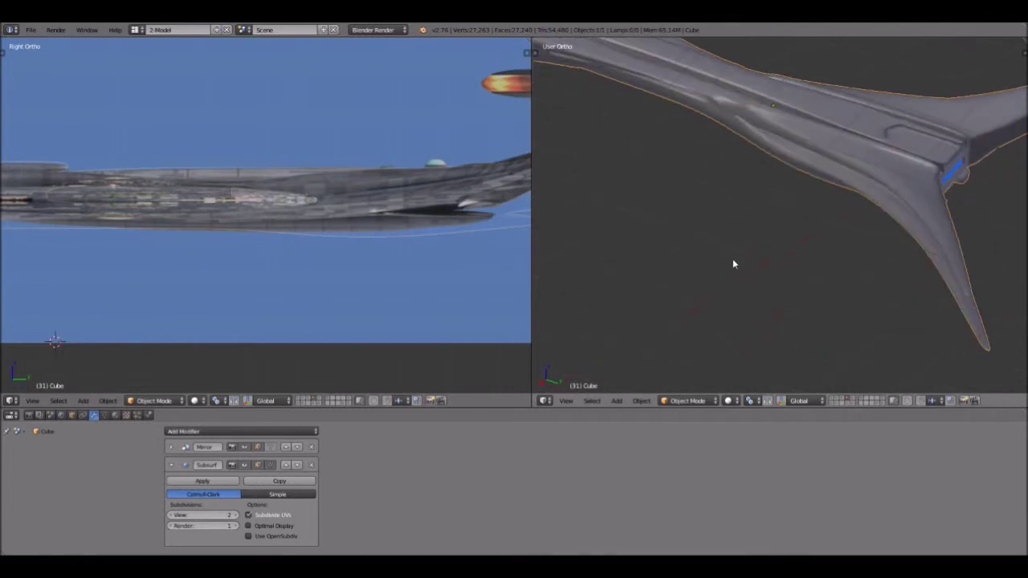
# Step: Show the layers holding the saucer, nacelles and glowing parts together with the hull, and view the whole ship
pyautogui.keyDown('shift'); pyautogui.click(298, 402); pyautogui.keyUp('shift')
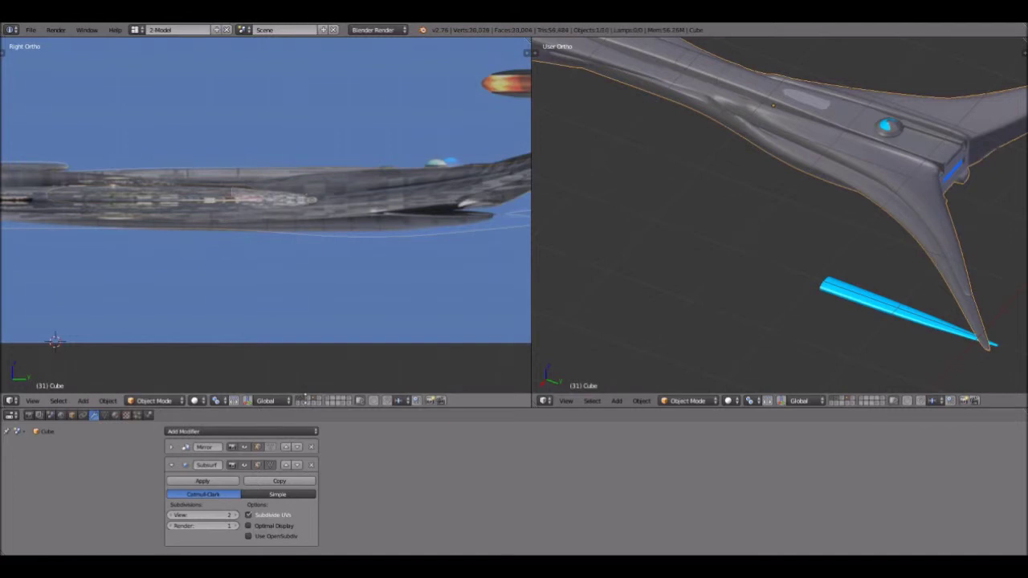
pyautogui.keyDown('shift'); pyautogui.click(303, 403); pyautogui.keyUp('shift')
pyautogui.keyDown('shift'); pyautogui.click(301, 404); pyautogui.keyUp('shift')
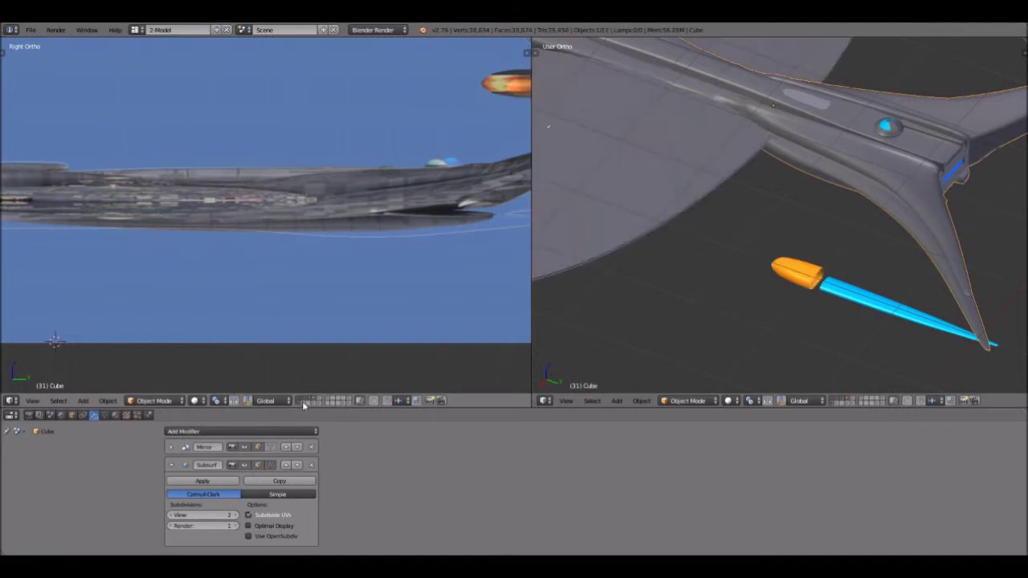
pyautogui.keyDown('shift'); pyautogui.click(306, 404); pyautogui.keyUp('shift')
pyautogui.scroll(-2, 764, 234)
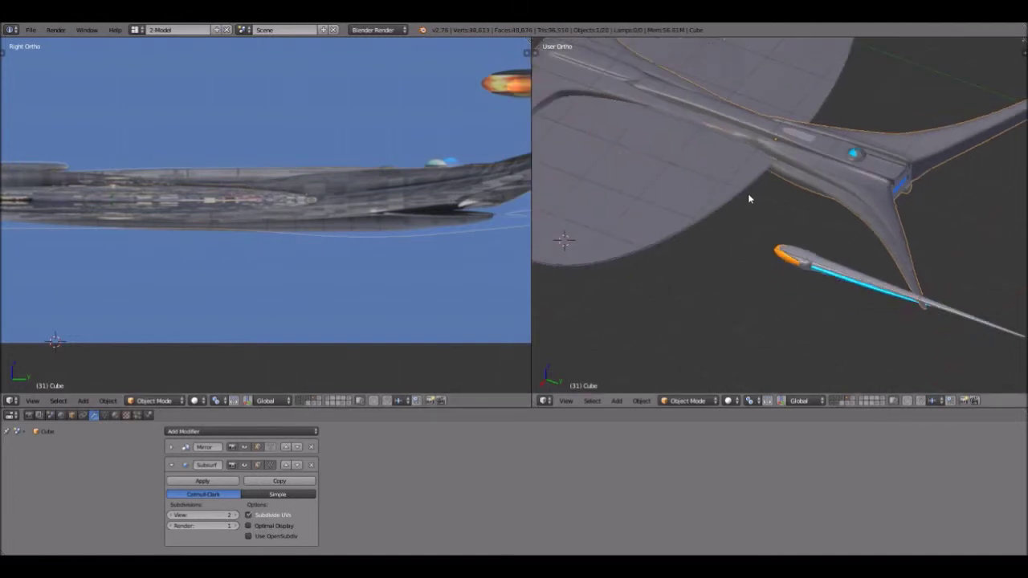
pyautogui.scroll(-5, 692, 194)
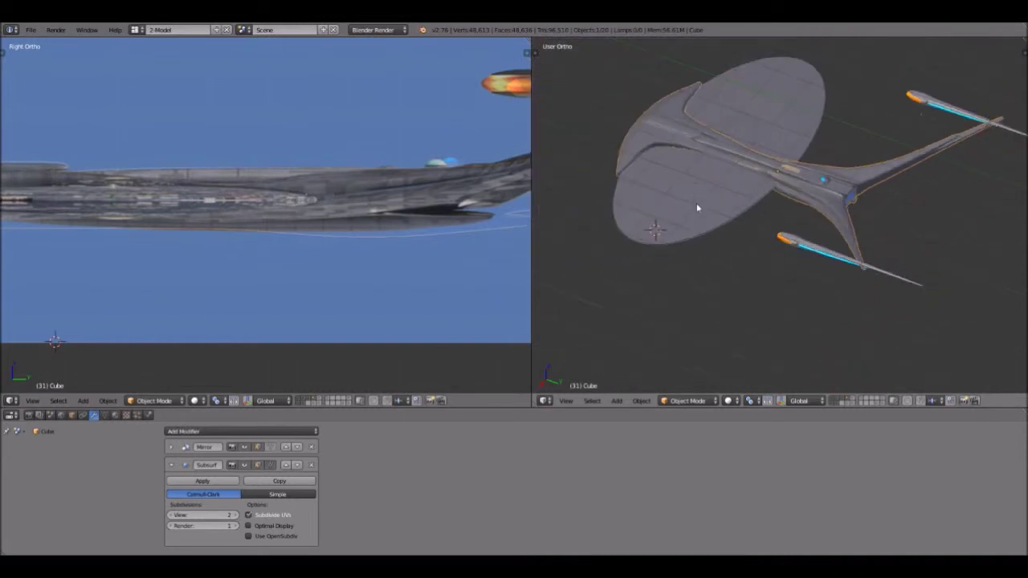
pyautogui.moveTo(713, 214); pyautogui.dragTo(836, 195, button='middle')
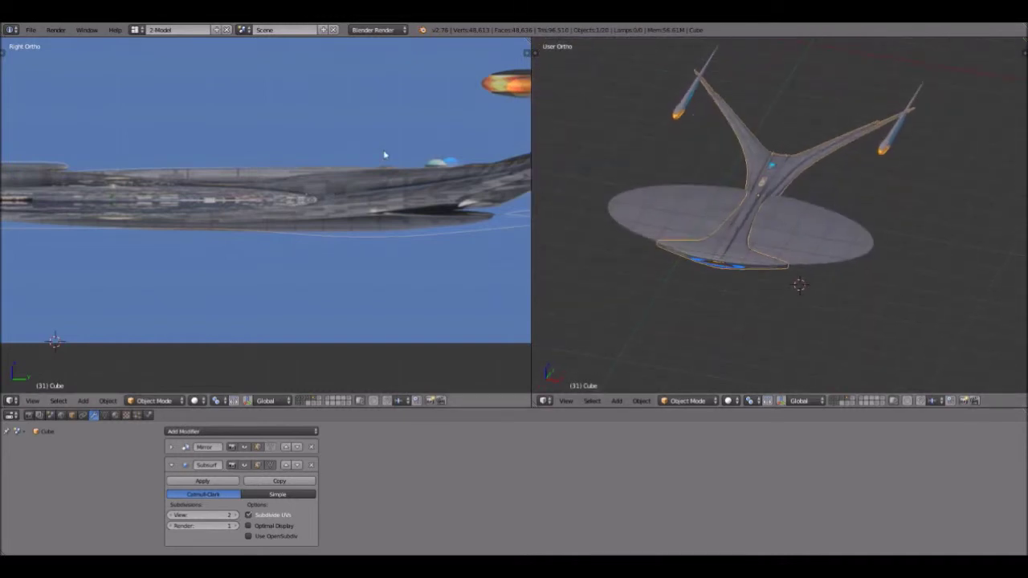
# Step: Compare the outline of the stern and nacelle pylon with the side reference image
pyautogui.scroll(-2, 352, 144)
pyautogui.scroll(-1, 403, 158)
pyautogui.keyDown('shift'); pyautogui.moveTo(403, 158); pyautogui.dragTo(291, 180, button='middle'); pyautogui.keyUp('shift')
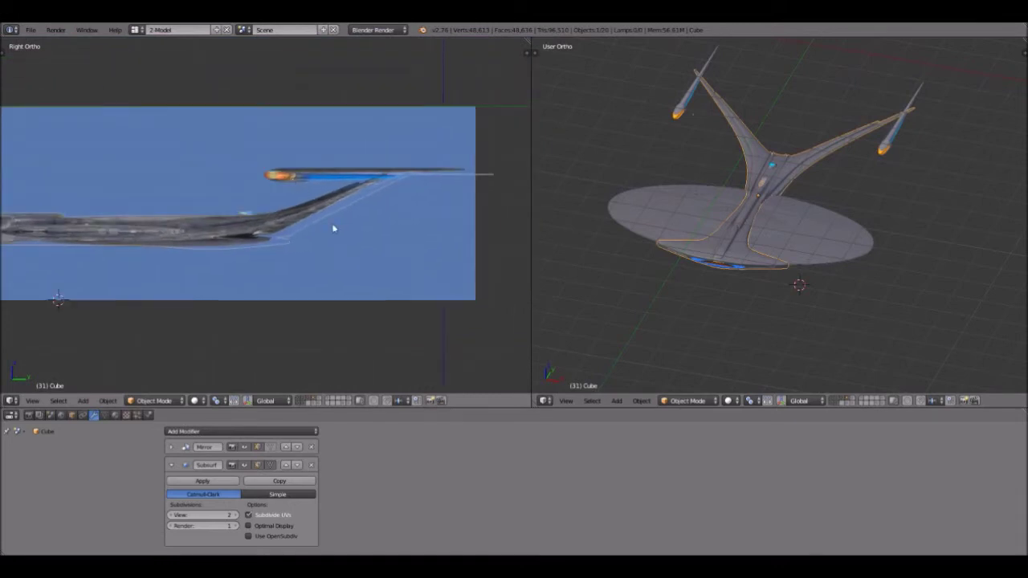
pyautogui.scroll(5, 333, 227)
pyautogui.scroll(-2, 332, 228)
pyautogui.scroll(5, 287, 223)
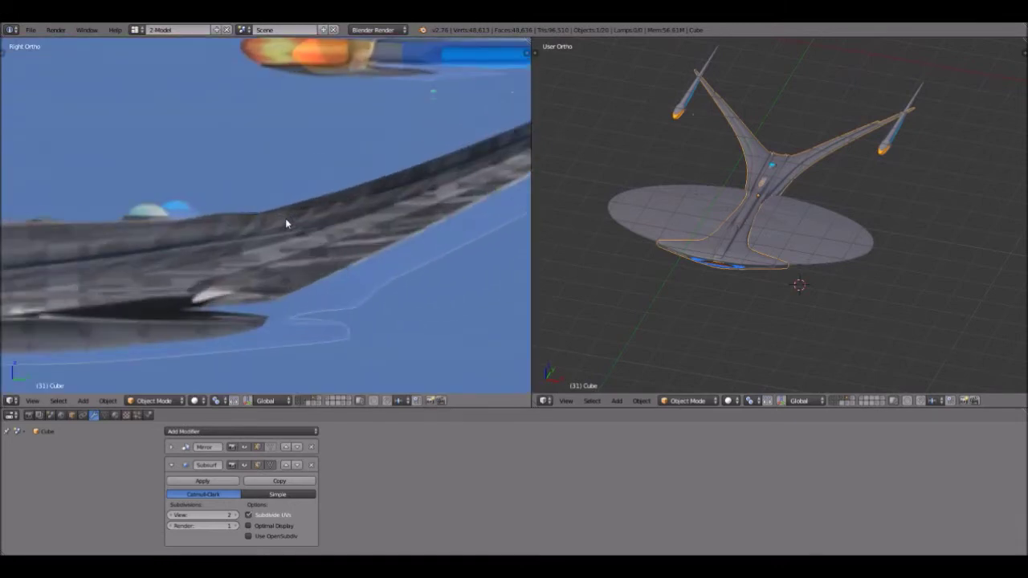
pyautogui.scroll(-5, 401, 188)
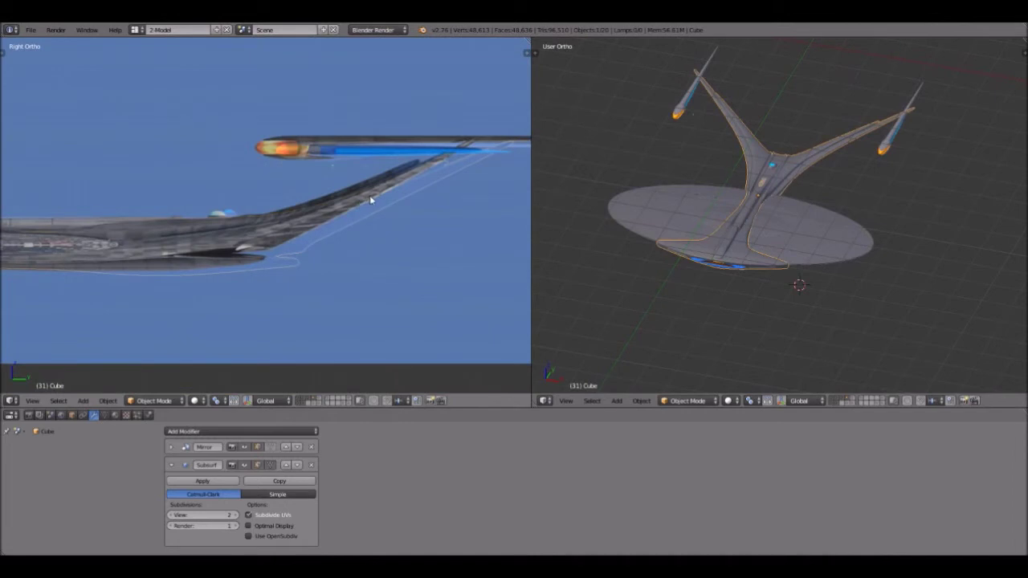
pyautogui.scroll(1, 361, 203)
pyautogui.scroll(1, 360, 201)
pyautogui.scroll(-3, 360, 201)
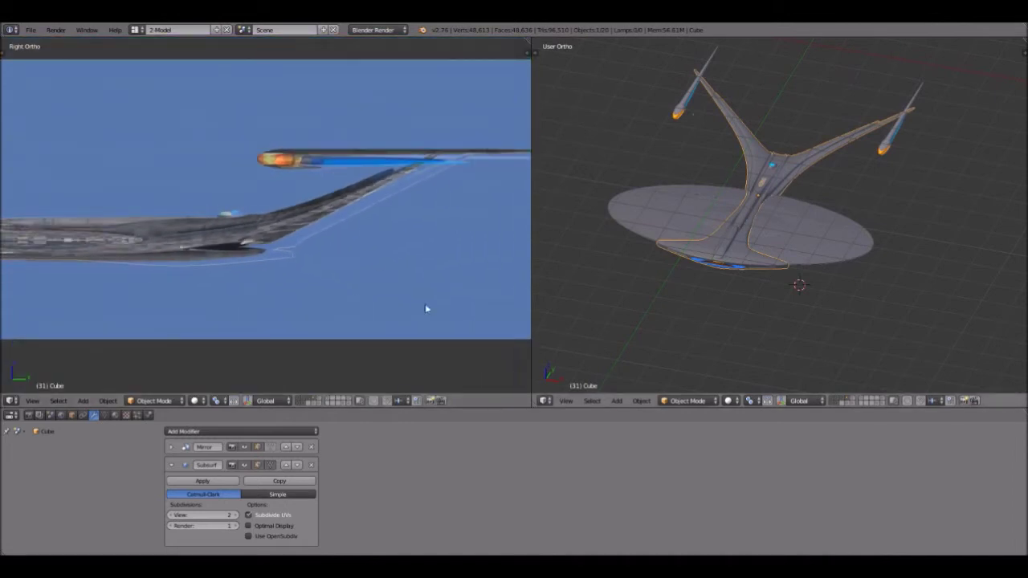
pyautogui.scroll(2, 378, 265)
pyautogui.scroll(-1, 429, 173)
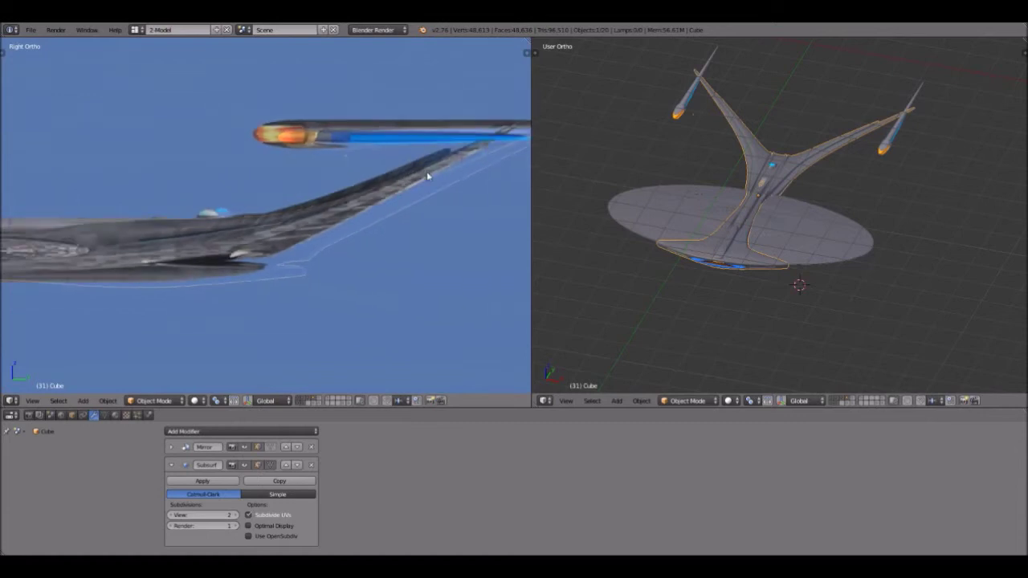
# Step: Switch the perspective viewport to the top view and frame the nacelle and its pylon over the reference image
pyautogui.click(566, 401)
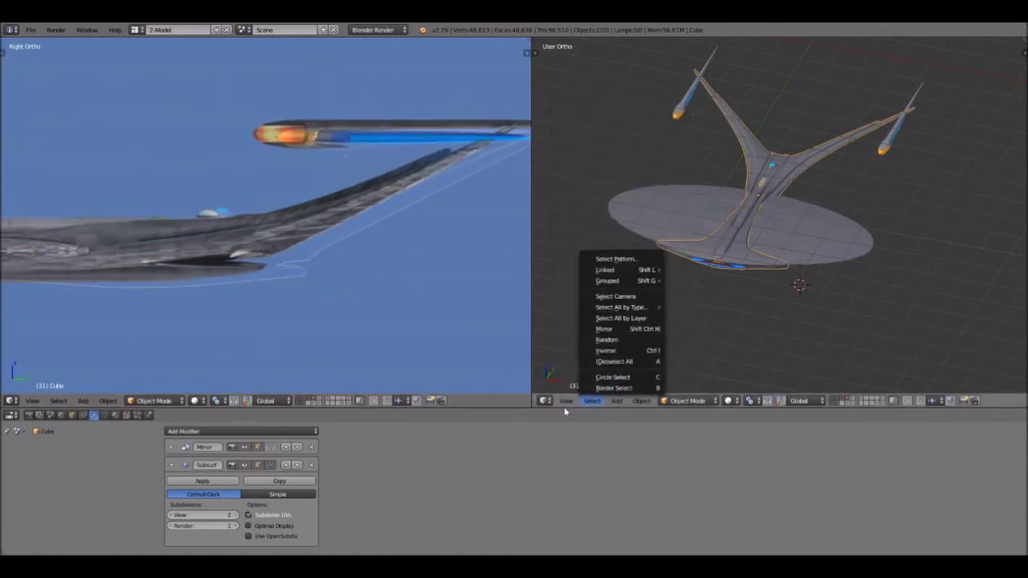
pyautogui.click(577, 352)
pyautogui.scroll(5, 748, 286)
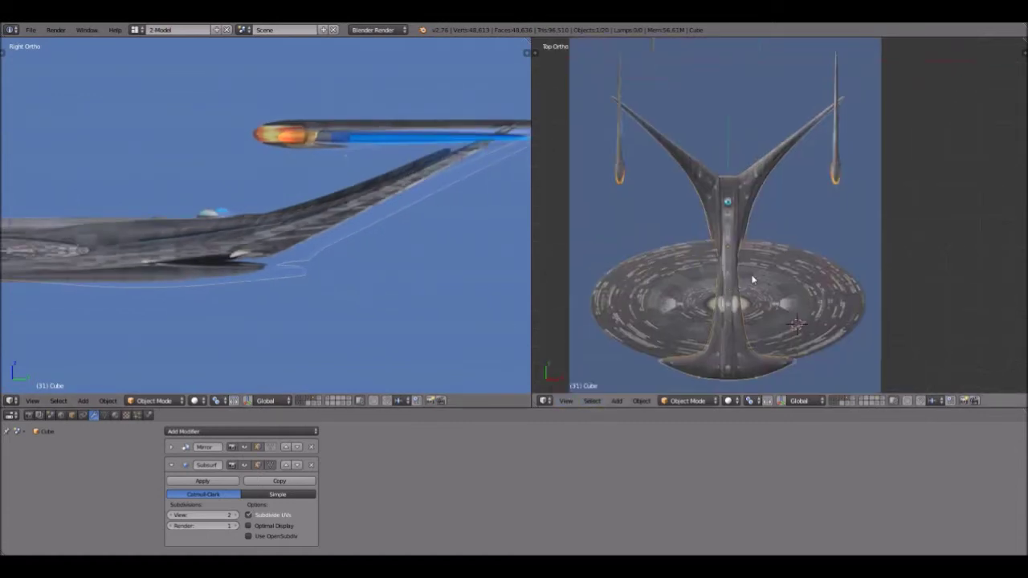
pyautogui.keyDown('shift'); pyautogui.moveTo(800, 218); pyautogui.dragTo(763, 321, button='middle'); pyautogui.keyUp('shift')
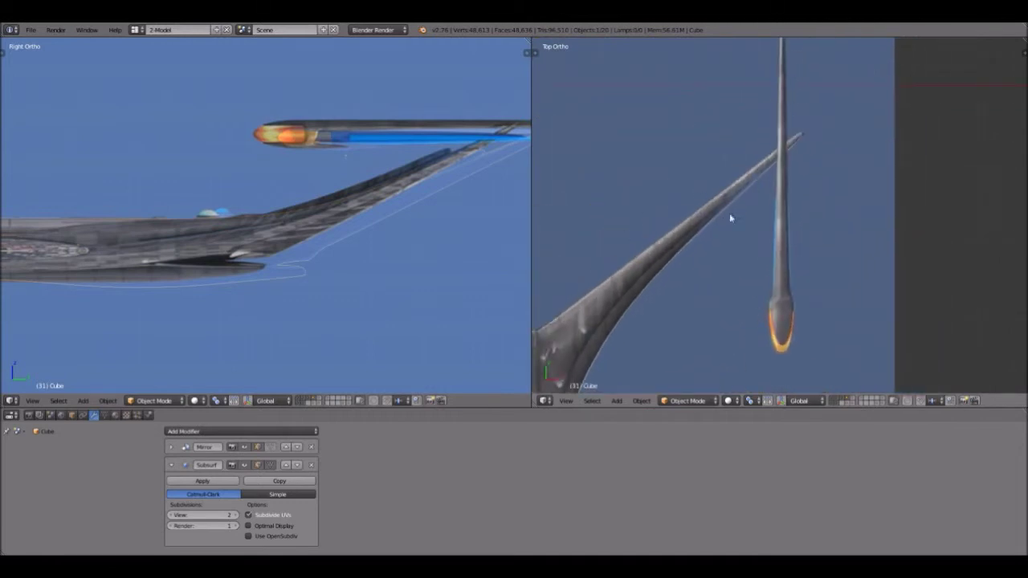
# Step: Set the opacity of the Topview_rev.jpg background image to 0.764, checking the rear hull and pylons against it
pyautogui.click(1022, 49)
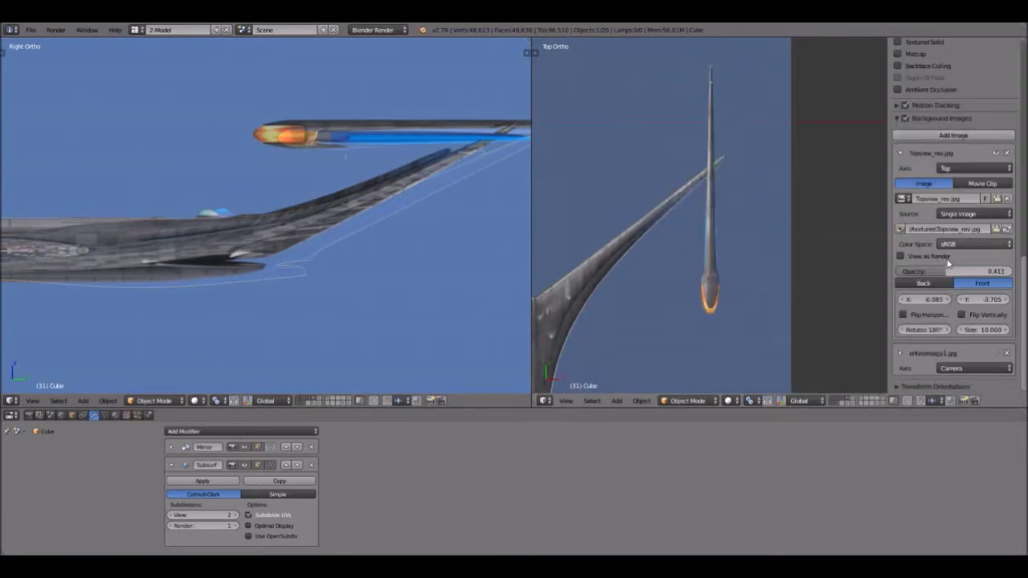
pyautogui.moveTo(948, 279); pyautogui.dragTo(1013, 271)
pyautogui.keyDown('shift'); pyautogui.moveTo(648, 295); pyautogui.dragTo(777, 197, button='middle'); pyautogui.keyUp('shift')
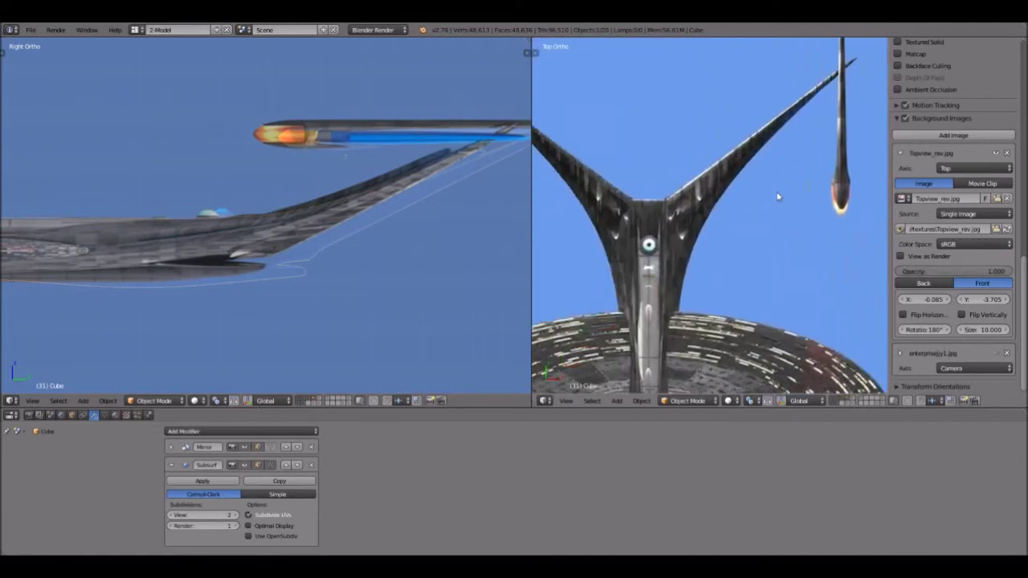
pyautogui.moveTo(984, 272)
pyautogui.mouseDown()
pyautogui.moveTo(903, 272)
pyautogui.moveTo(1005, 272)
pyautogui.moveTo(912, 272)
pyautogui.moveTo(985, 271)
pyautogui.mouseUp()
# Step: Compare the outline of the hull's front end with the side reference image
pyautogui.scroll(-4, 341, 243)
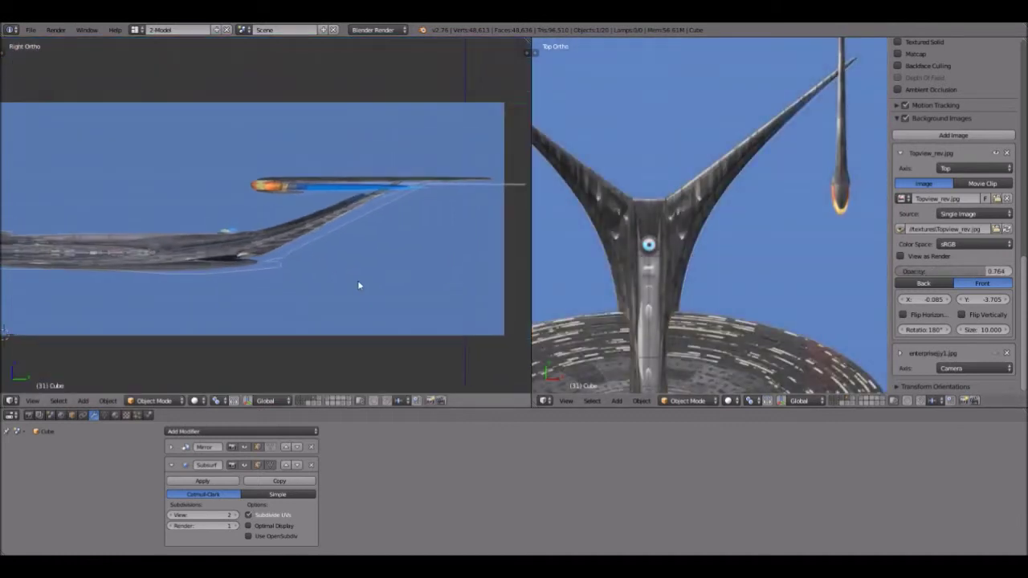
pyautogui.scroll(-1, 305, 293)
pyautogui.keyDown('shift'); pyautogui.moveTo(62, 265); pyautogui.dragTo(165, 264, button='middle'); pyautogui.keyUp('shift')
pyautogui.scroll(5, 153, 266)
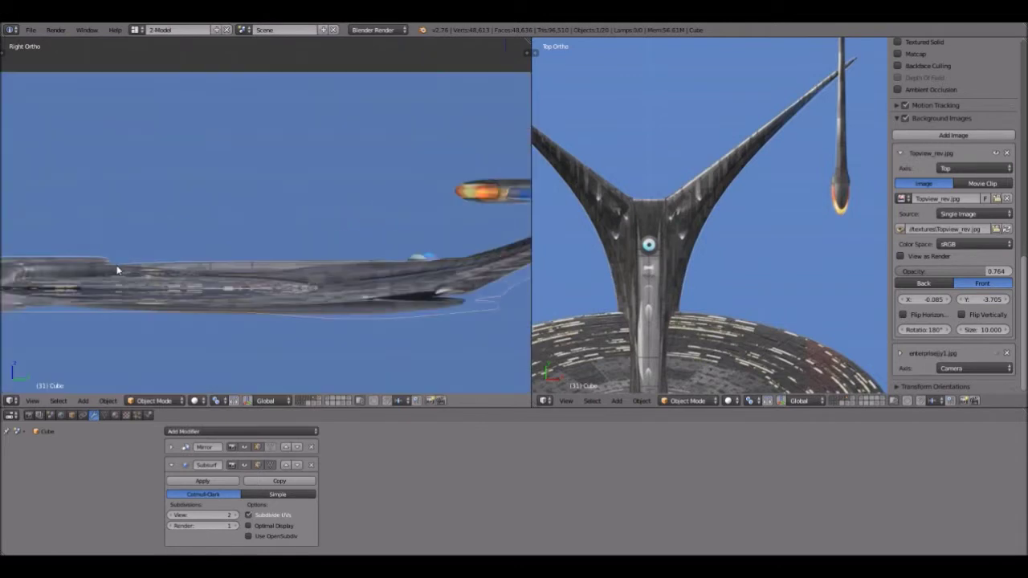
pyautogui.keyDown('shift'); pyautogui.moveTo(99, 271); pyautogui.dragTo(347, 217, button='middle'); pyautogui.keyUp('shift')
pyautogui.scroll(2, 326, 226)
pyautogui.scroll(4, 281, 209)
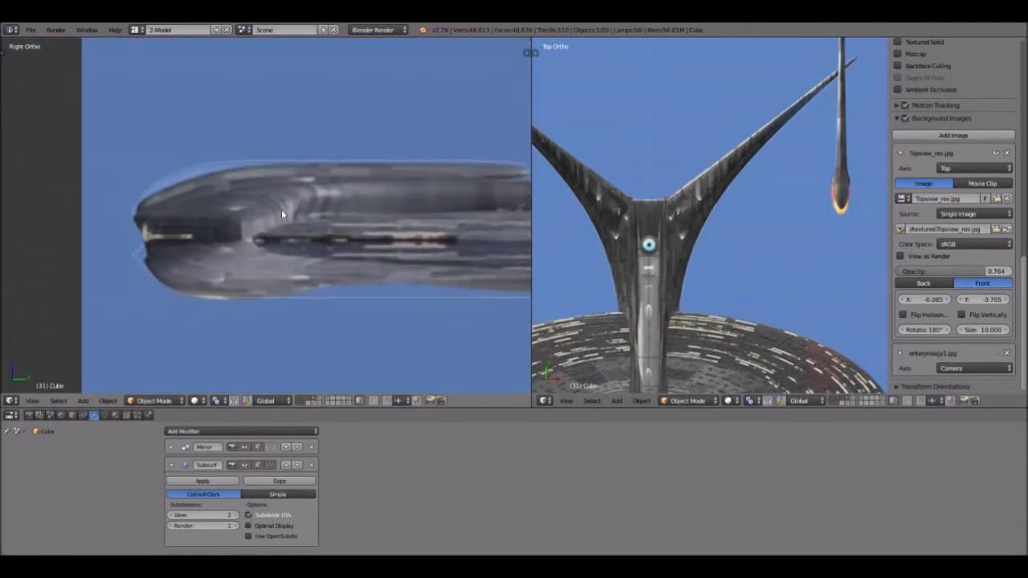
pyautogui.scroll(1, 258, 215)
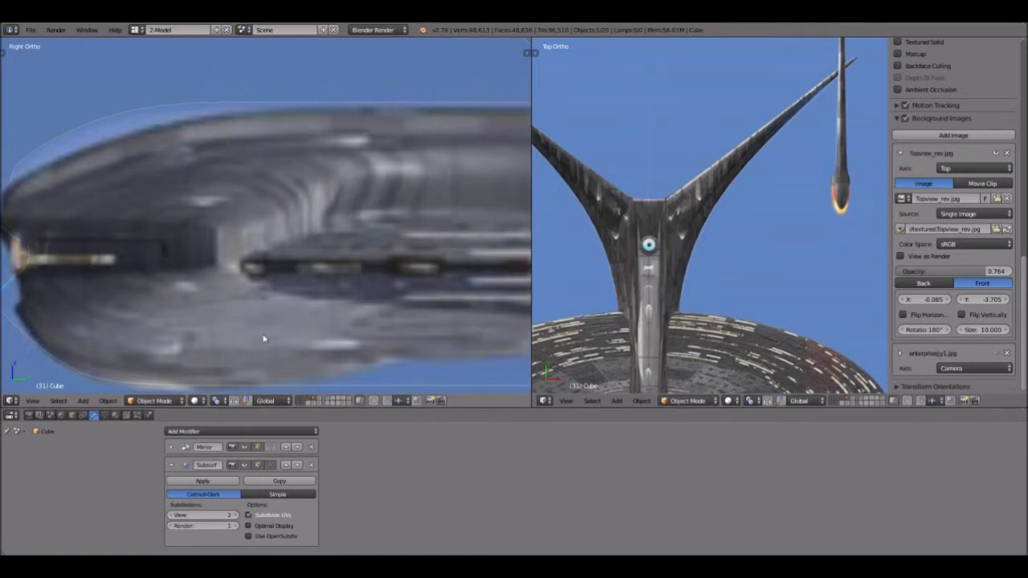
pyautogui.scroll(-1, 233, 190)
pyautogui.scroll(-1, 449, 263)
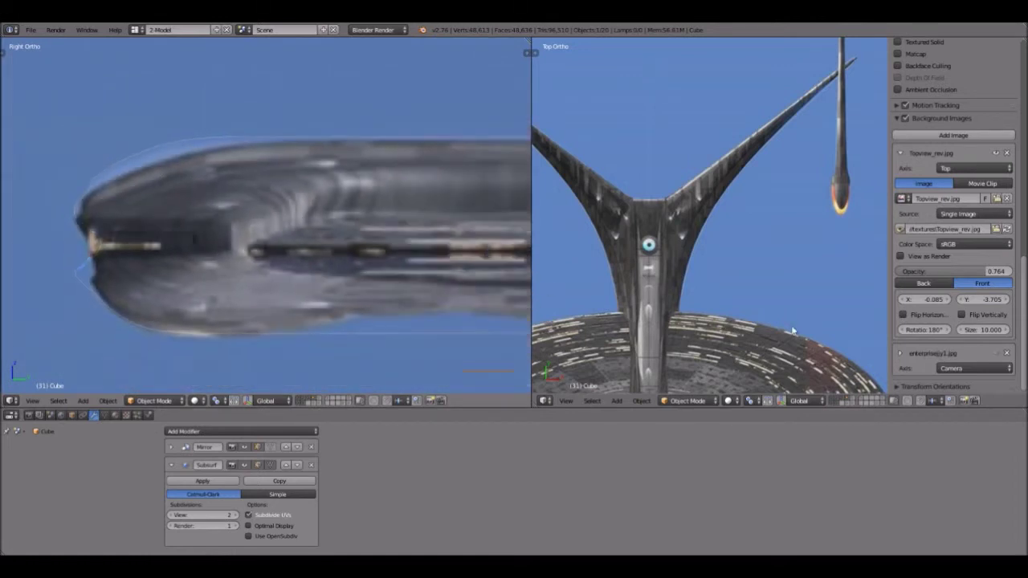
# Step: In Edit Mode, box-select the vertices on the bow's upper edge and try to lower them onto the side reference outline
pyautogui.click(685, 403)
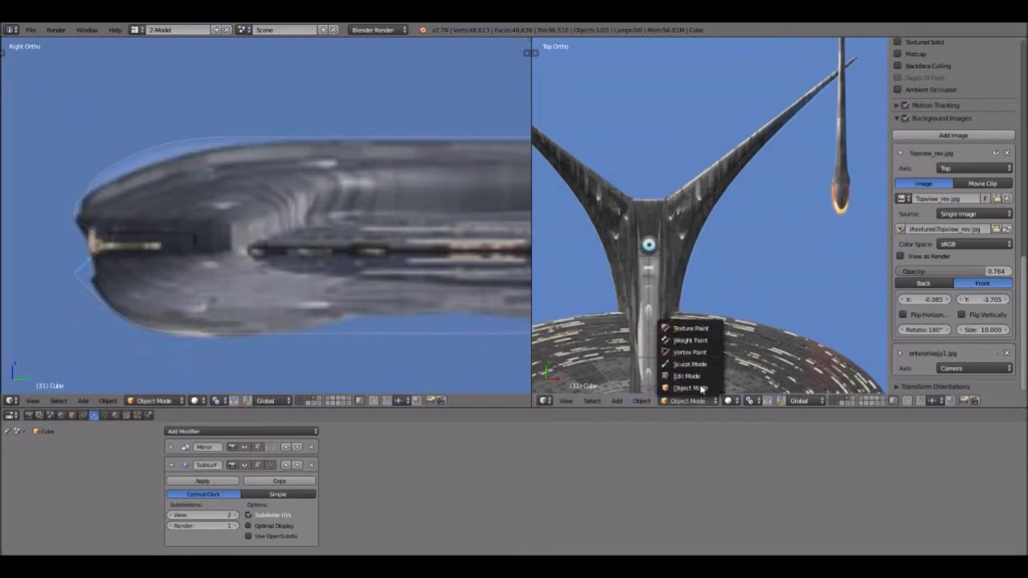
pyautogui.click(686, 376)
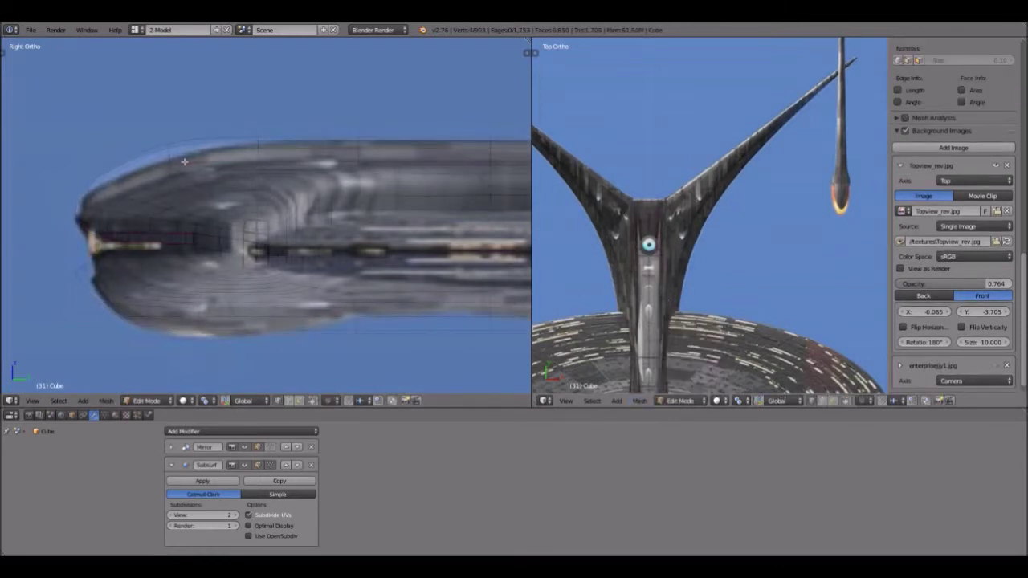
pyautogui.scroll(2, 180, 162)
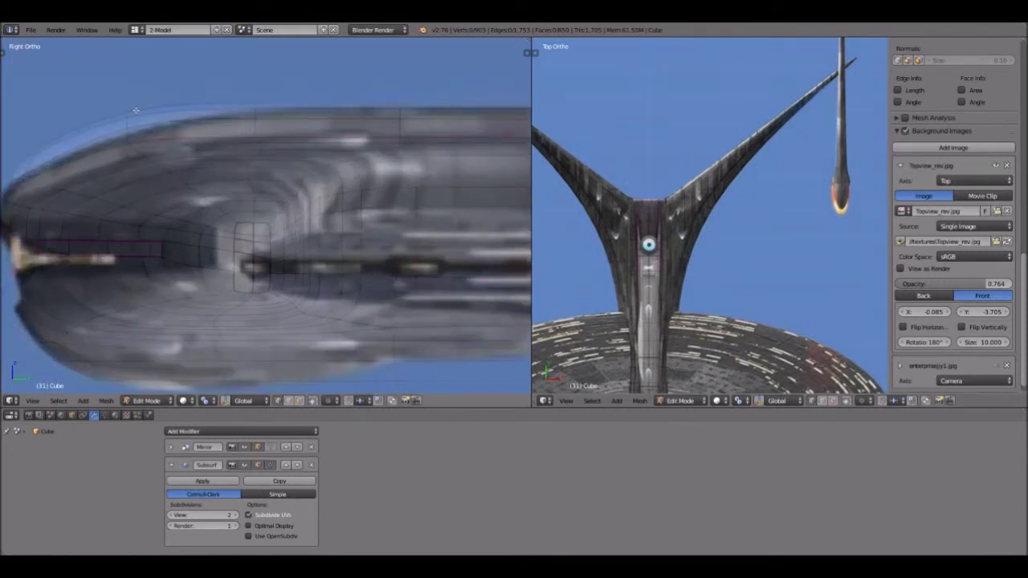
pyautogui.scroll(1, 136, 110)
pyautogui.press('b')
pyautogui.moveTo(85, 69); pyautogui.dragTo(124, 145)
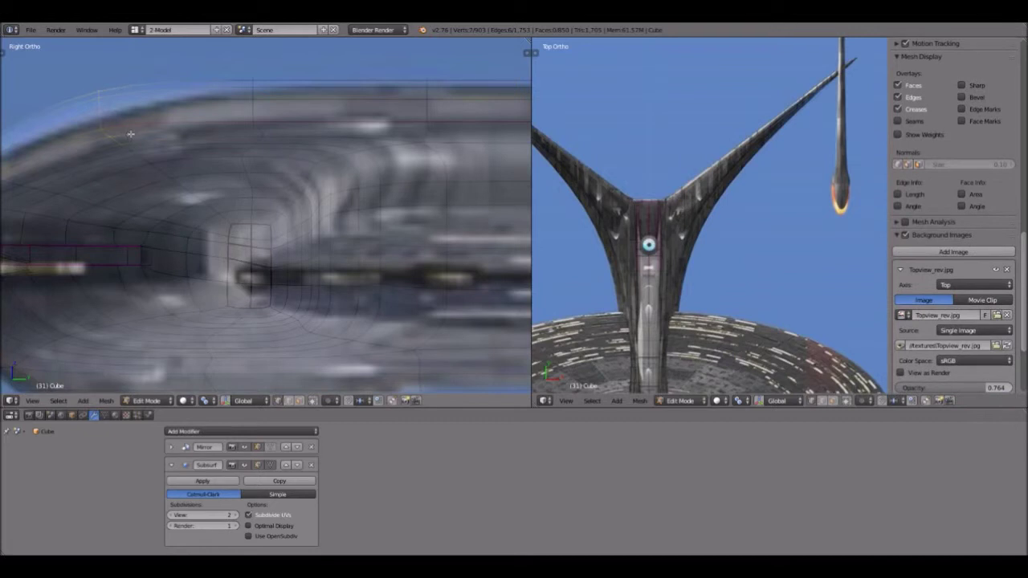
pyautogui.press('g')
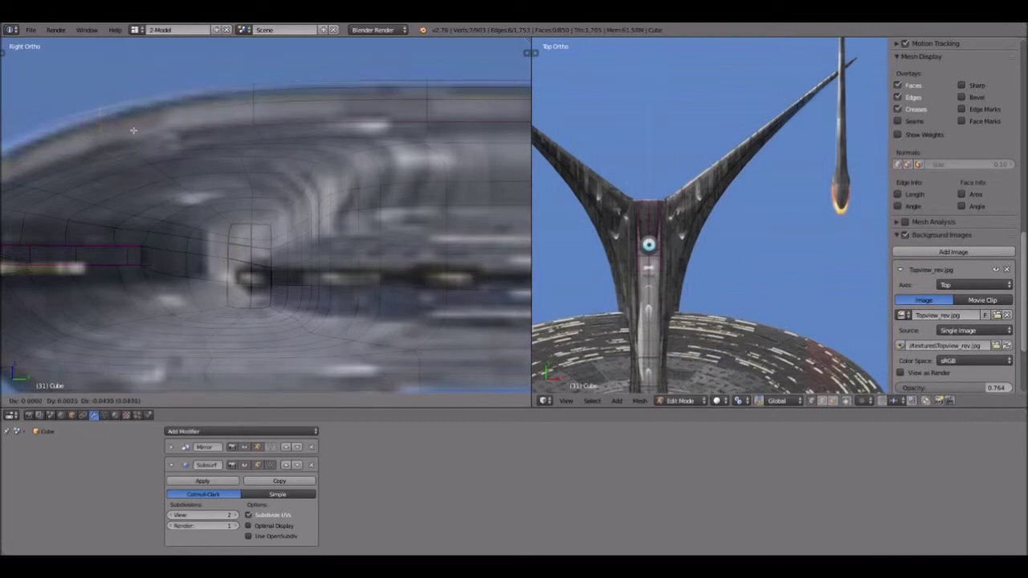
pyautogui.click(140, 152)
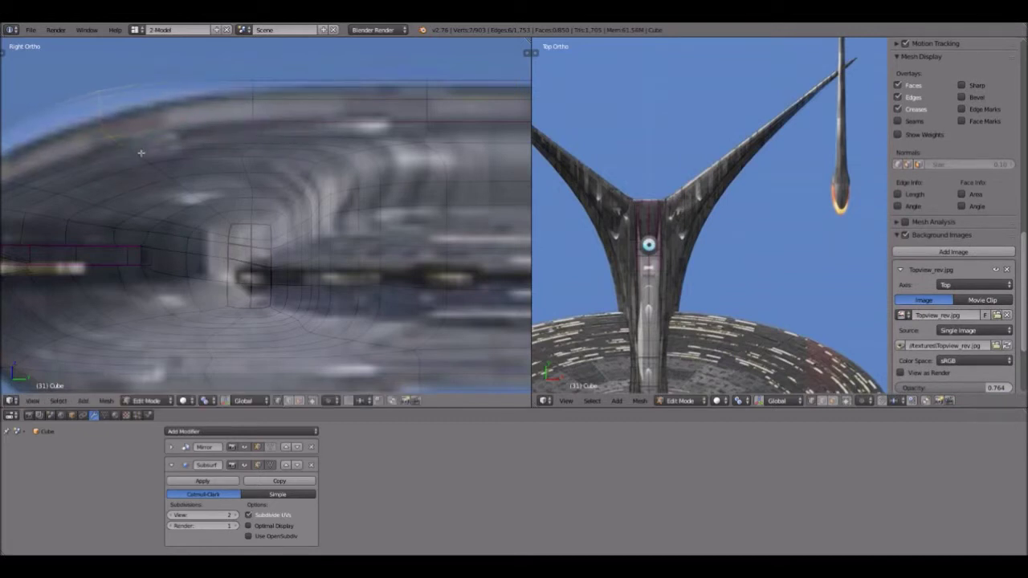
# Step: Try to move the selected bow vertices along the Y and Z axes, deselect them and return to Object Mode
pyautogui.press('g')
pyautogui.press('y')
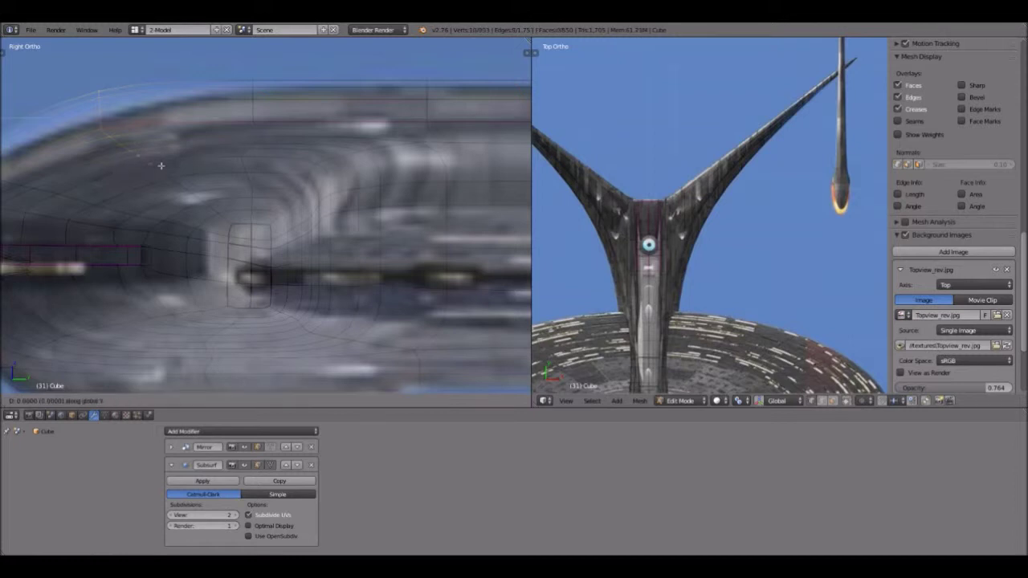
pyautogui.click(162, 175)
pyautogui.press('g')
pyautogui.press('z')
pyautogui.click(161, 184)
pyautogui.press('a')
pyautogui.scroll(-1, 685, 367)
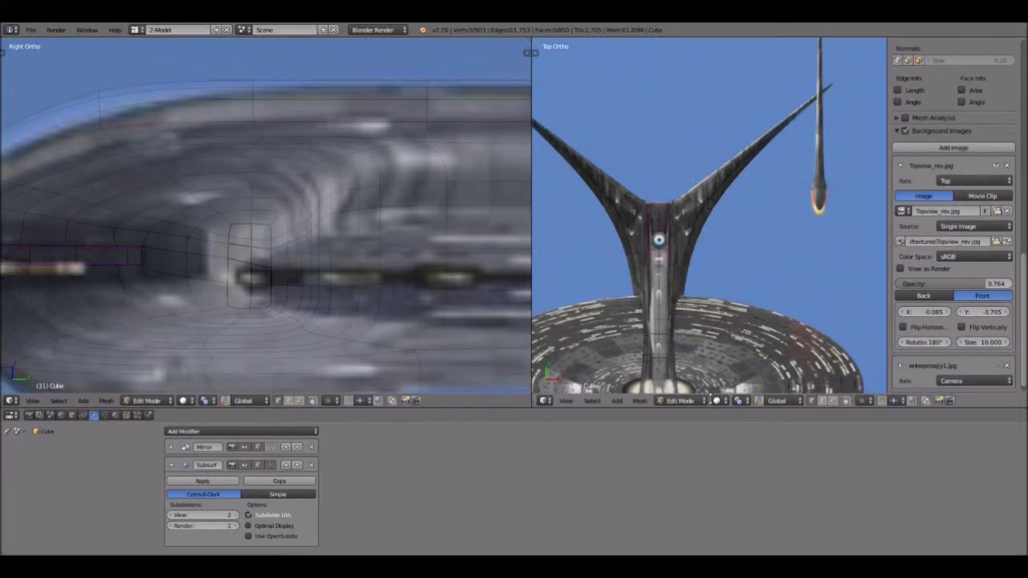
pyautogui.click(701, 400)
pyautogui.click(686, 388)
# Step: Follow the hull from bow to stern in the side view and compare the nacelle pylon with the reference image
pyautogui.scroll(-6, 402, 211)
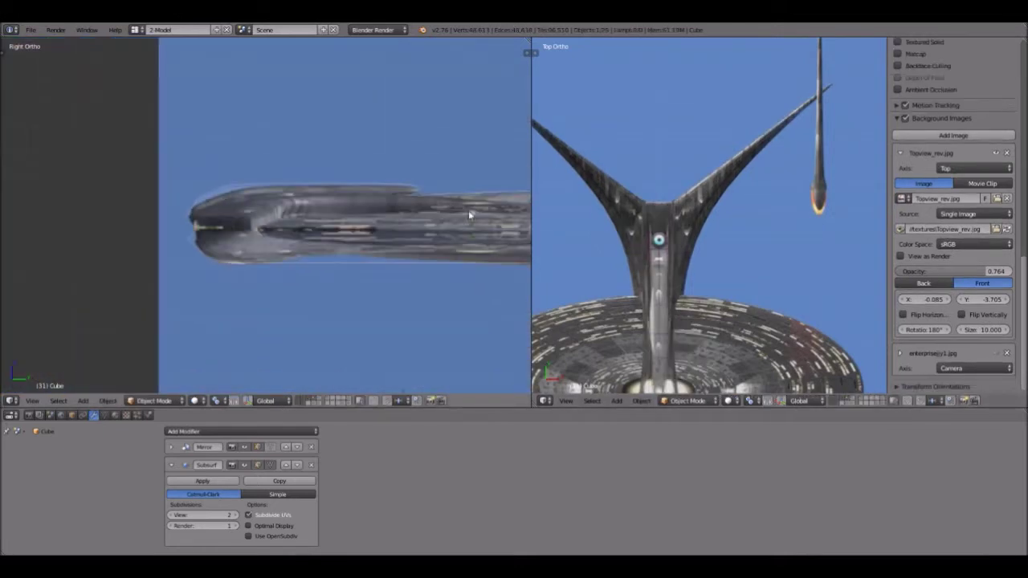
pyautogui.scroll(2, 322, 225)
pyautogui.keyDown('shift'); pyautogui.moveTo(340, 233); pyautogui.dragTo(139, 239, button='middle'); pyautogui.keyUp('shift')
pyautogui.keyDown('shift'); pyautogui.moveTo(413, 237); pyautogui.dragTo(143, 260, button='middle'); pyautogui.keyUp('shift')
pyautogui.scroll(-4, 291, 281)
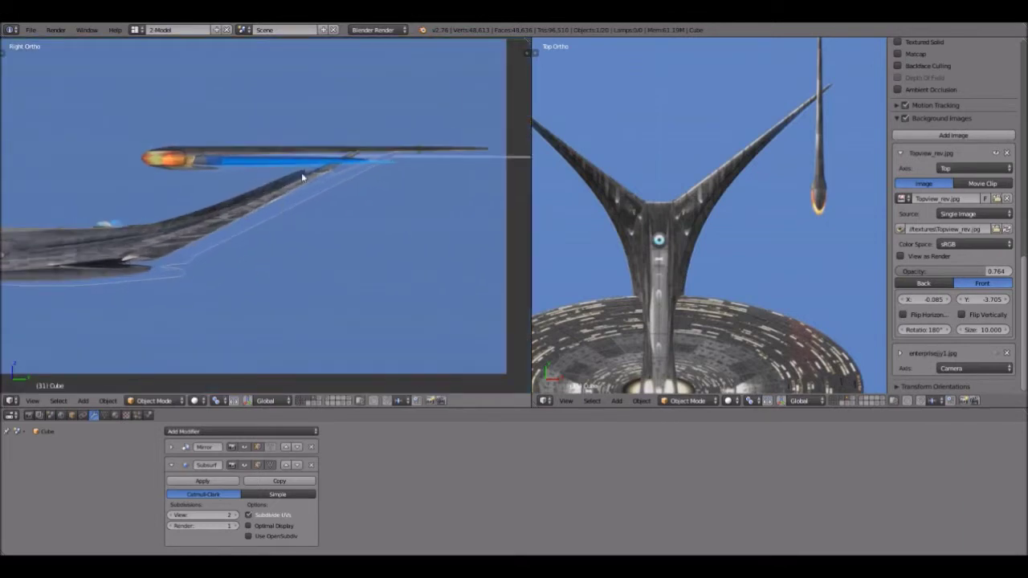
pyautogui.scroll(1, 363, 178)
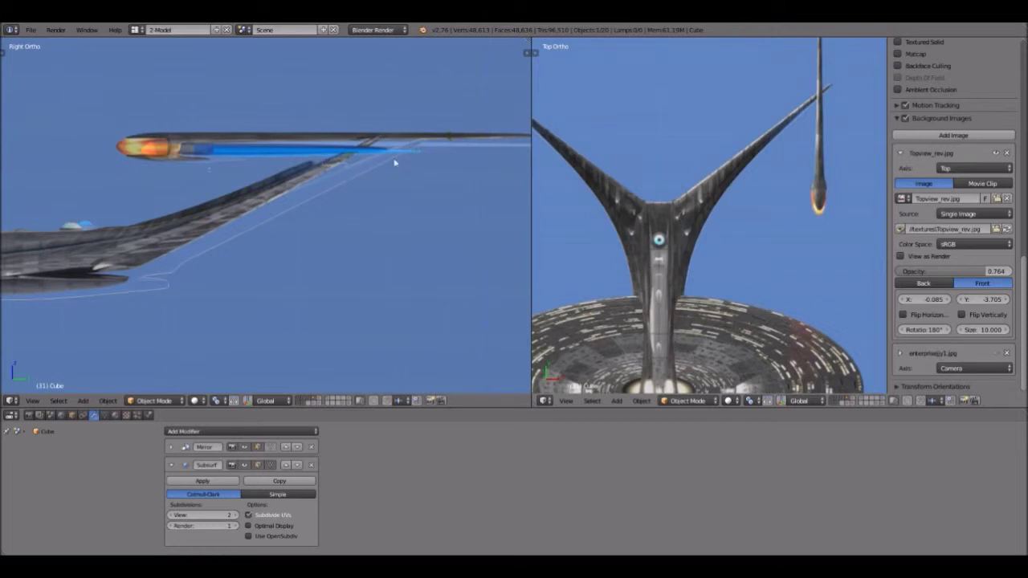
# Step: Show only the layer holding the reference cameras and orbit around the camera setup
pyautogui.scroll(-5, 230, 226)
pyautogui.scroll(4, 266, 254)
pyautogui.scroll(-4, 267, 255)
pyautogui.keyDown('shift'); pyautogui.moveTo(674, 246); pyautogui.dragTo(768, 195, button='middle'); pyautogui.keyUp('shift')
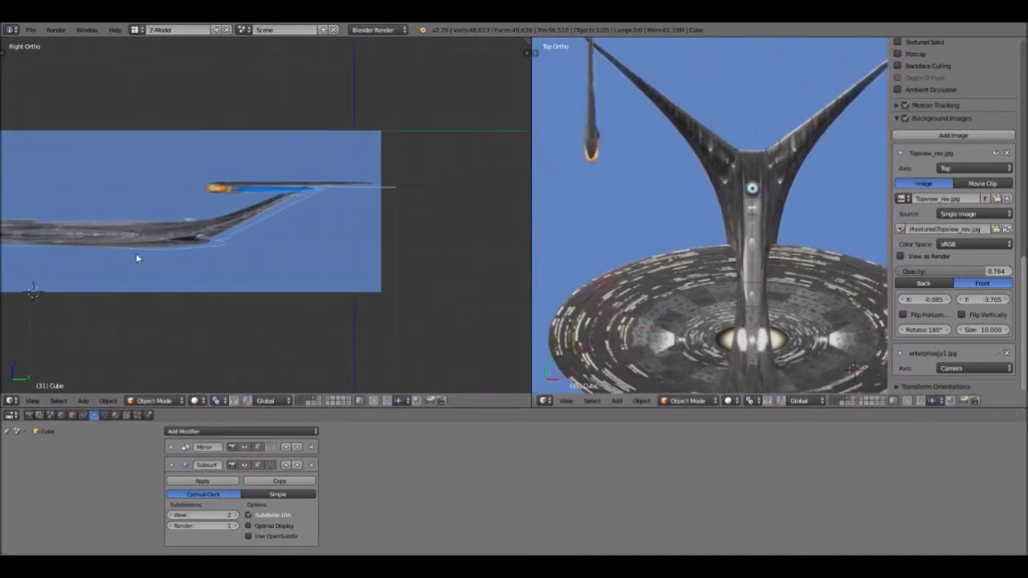
pyautogui.scroll(-2, 249, 374)
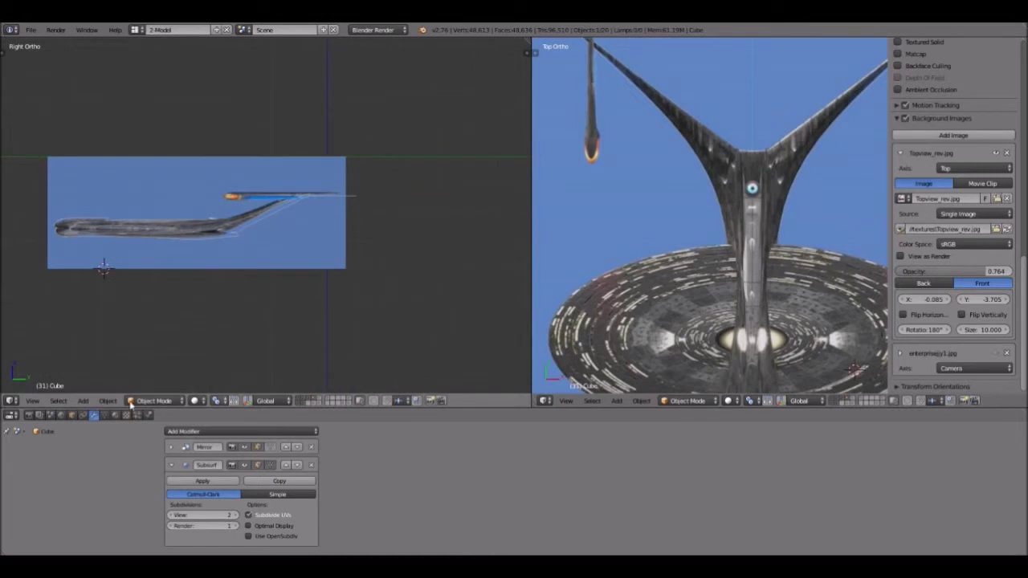
pyautogui.click(348, 406)
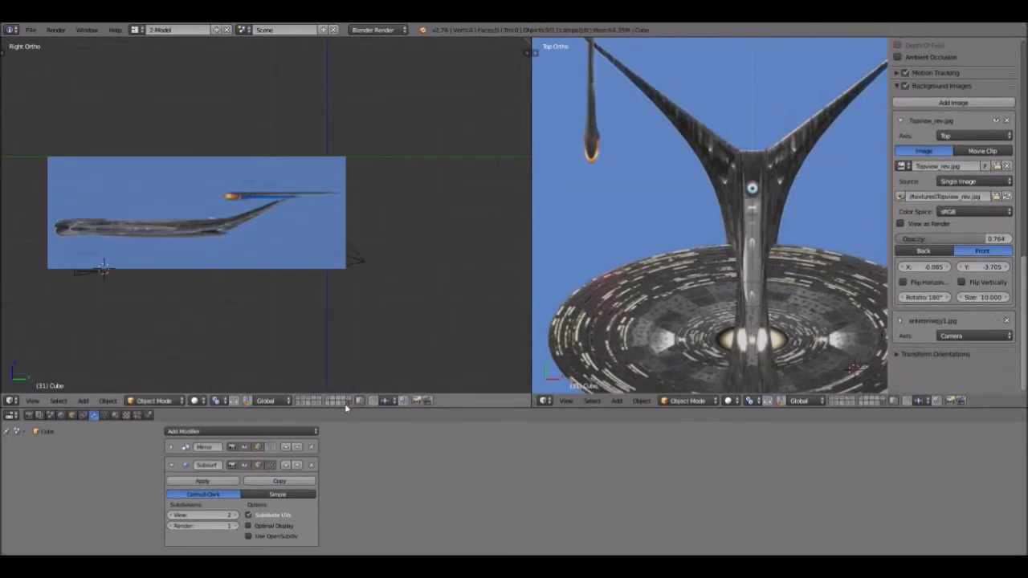
pyautogui.moveTo(295, 250); pyautogui.dragTo(354, 399, button='middle')
pyautogui.keyDown('shift'); pyautogui.click(351, 399); pyautogui.keyUp('shift')
pyautogui.scroll(-3, 234, 250)
pyautogui.moveTo(236, 248); pyautogui.dragTo(287, 271, button='middle')
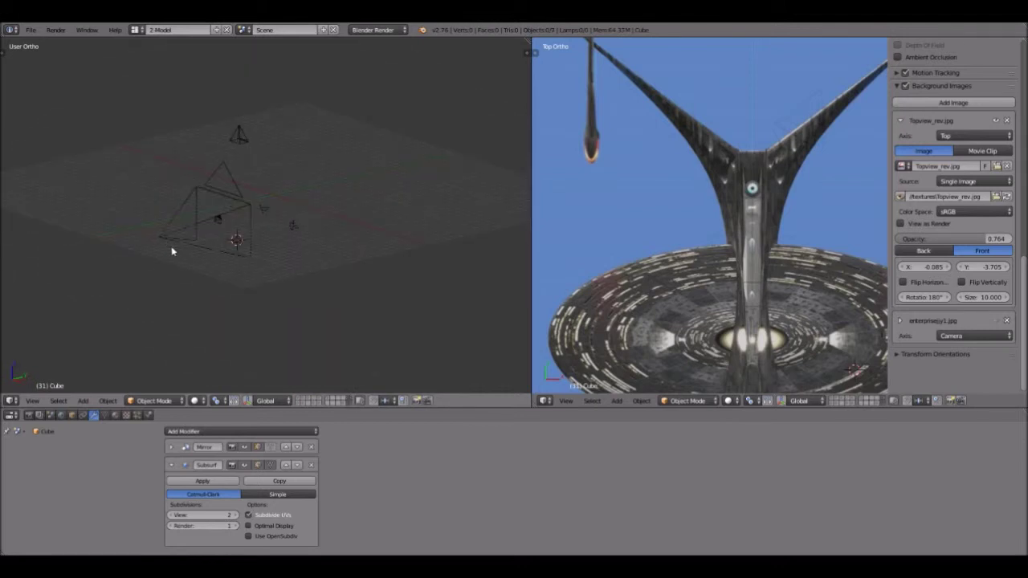
# Step: Try to move the Front Camera and a neighbouring reference camera
pyautogui.rightClick(193, 253)
pyautogui.press('g')
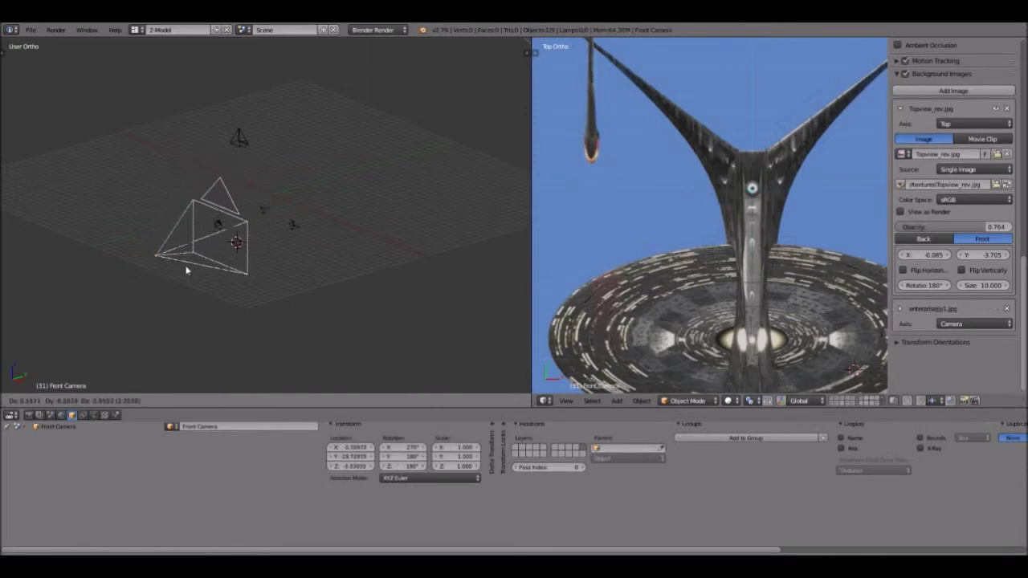
pyautogui.rightClick(193, 296)
pyautogui.press('g')
pyautogui.rightClick(248, 134)
pyautogui.moveTo(248, 134); pyautogui.dragTo(261, 125, button='right')
pyautogui.click(197, 230)
pyautogui.rightClick(197, 230)
pyautogui.press('g')
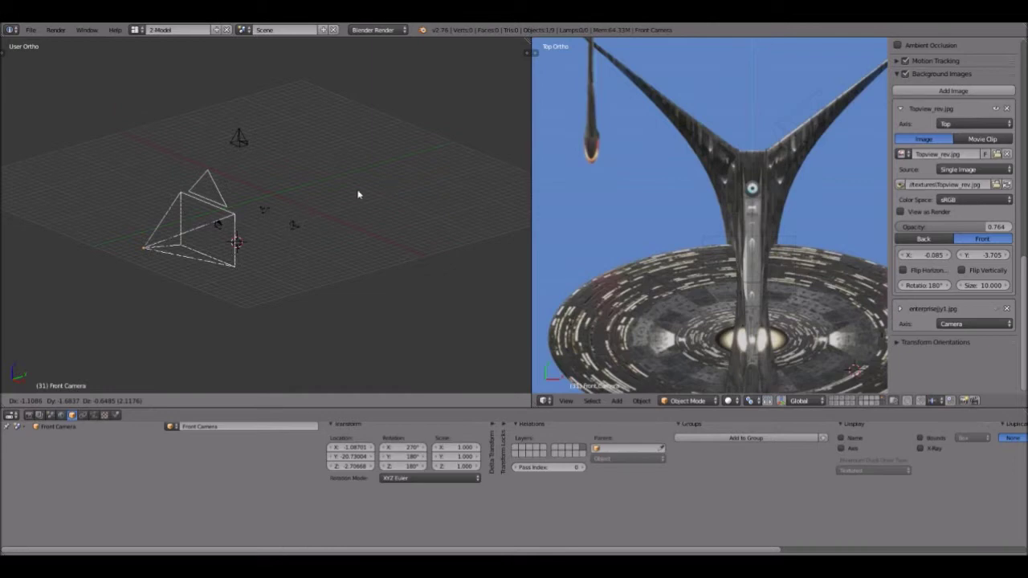
pyautogui.click(373, 240)
# Step: Look over the reference cameras and return their viewport to the Right orthographic view
pyautogui.scroll(2, 374, 239)
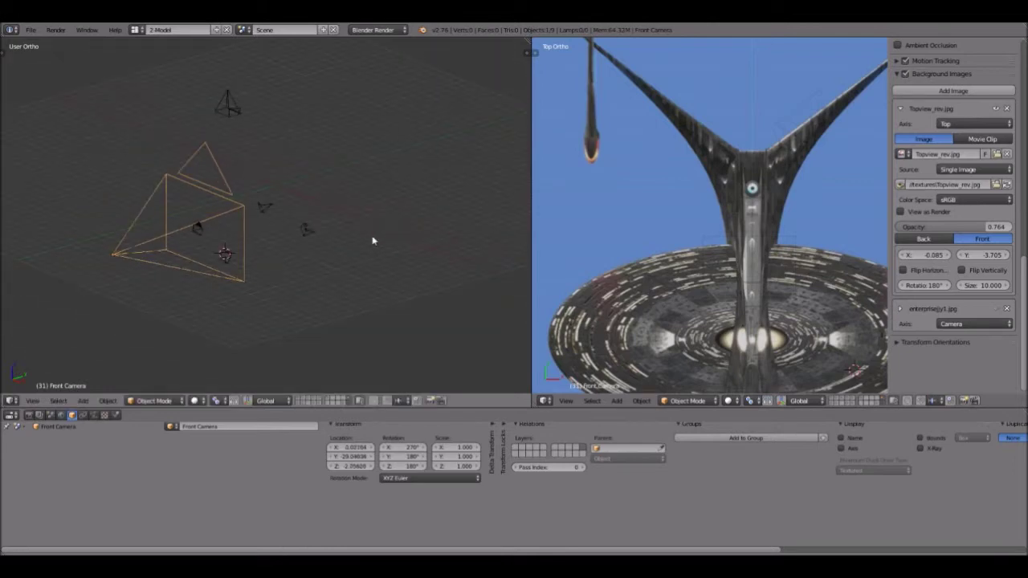
pyautogui.scroll(3, 358, 235)
pyautogui.scroll(-2, 355, 238)
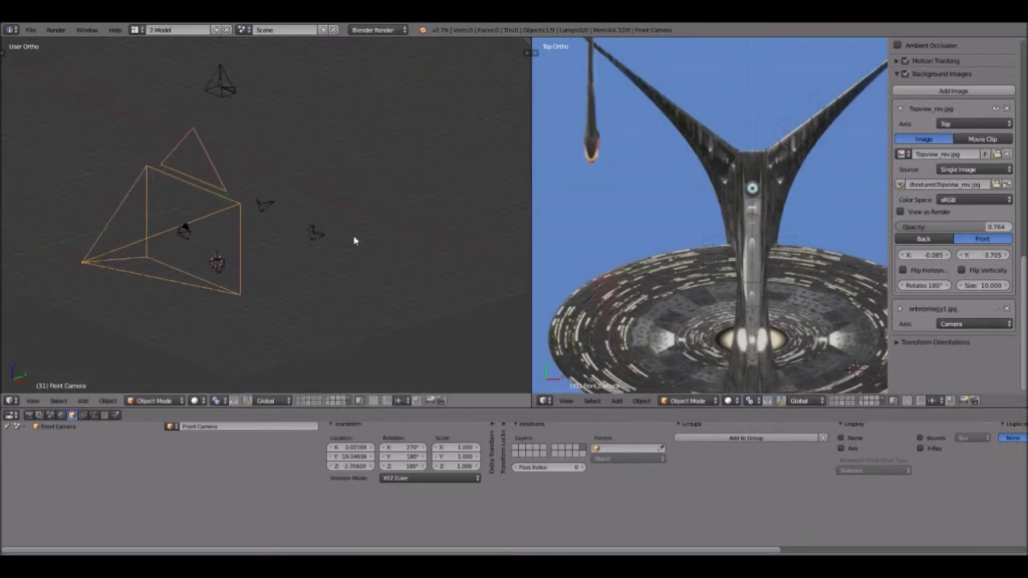
pyautogui.moveTo(321, 253); pyautogui.dragTo(197, 317, button='middle')
pyautogui.click(32, 401)
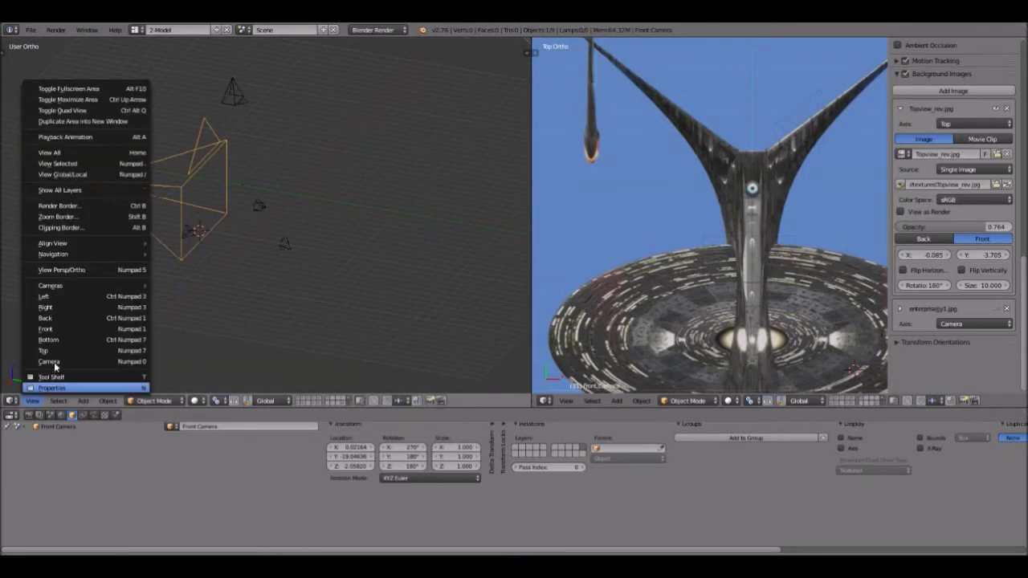
pyautogui.click(71, 307)
pyautogui.scroll(6, 241, 229)
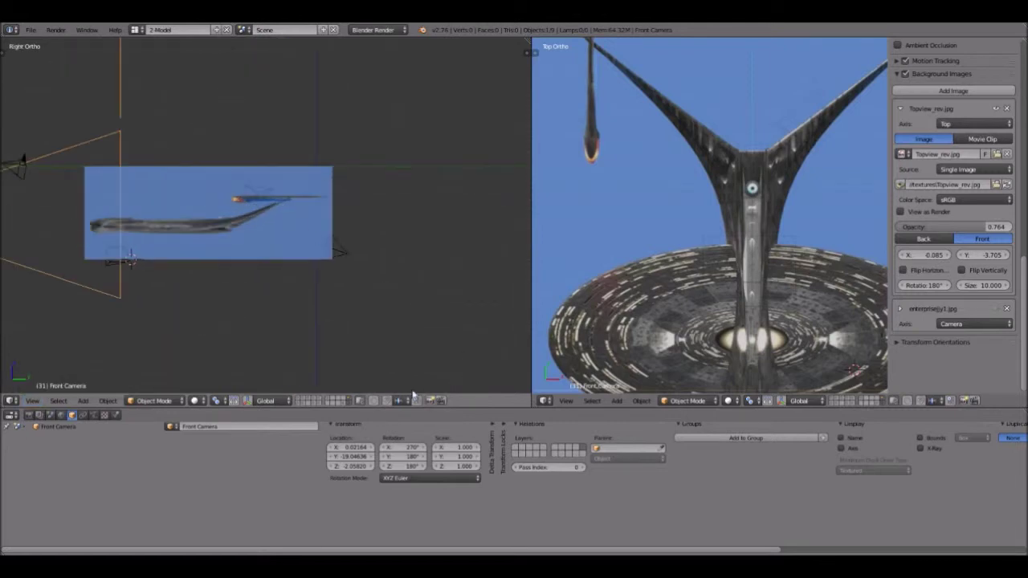
pyautogui.scroll(1, 314, 386)
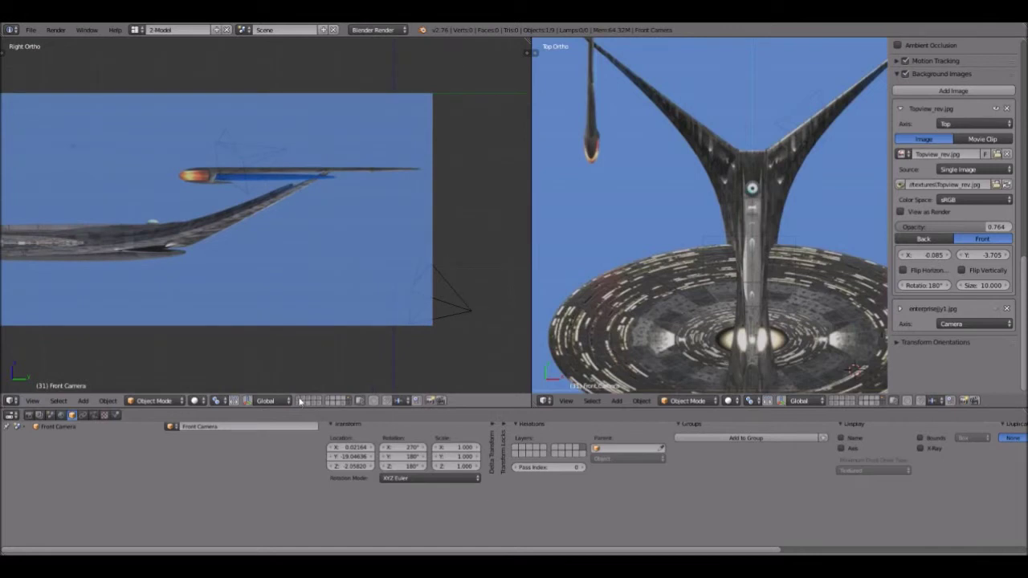
# Step: Switch the visible layers from the cameras to the ones holding the ship's hull, nacelles and other model parts
pyautogui.click(304, 401)
pyautogui.keyDown('shift'); pyautogui.click(305, 400); pyautogui.keyUp('shift')
pyautogui.keyDown('shift'); pyautogui.click(310, 401); pyautogui.keyUp('shift')
pyautogui.keyDown('shift'); pyautogui.click(315, 400); pyautogui.keyUp('shift')
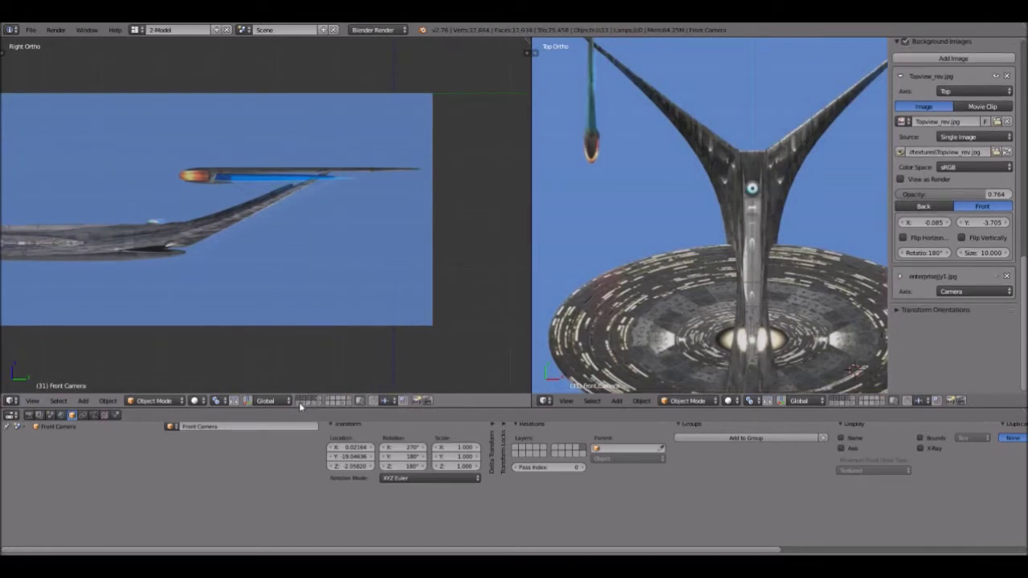
pyautogui.keyDown('shift'); pyautogui.click(299, 403); pyautogui.keyUp('shift')
# Step: Examine the hull's stern in 3D, including the blue-lit dome and the rear opening between the pylons
pyautogui.moveTo(825, 351); pyautogui.dragTo(679, 222, button='middle')
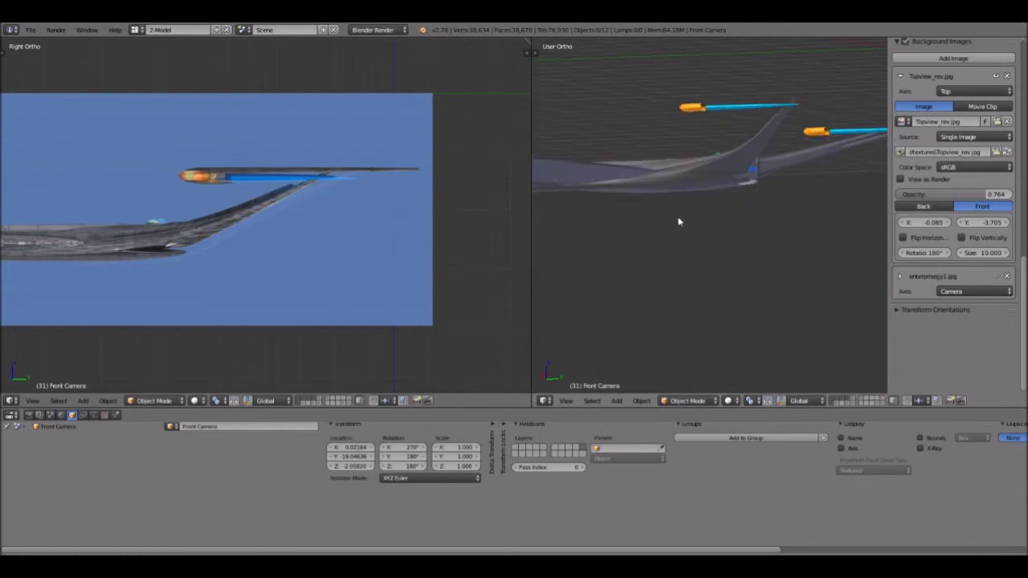
pyautogui.moveTo(697, 200); pyautogui.dragTo(784, 182, button='middle')
pyautogui.scroll(4, 783, 183)
pyautogui.moveTo(846, 181); pyautogui.dragTo(616, 234, button='middle')
pyautogui.moveTo(633, 124); pyautogui.dragTo(642, 196, button='middle')
pyautogui.scroll(4, 641, 192)
pyautogui.scroll(-2, 648, 193)
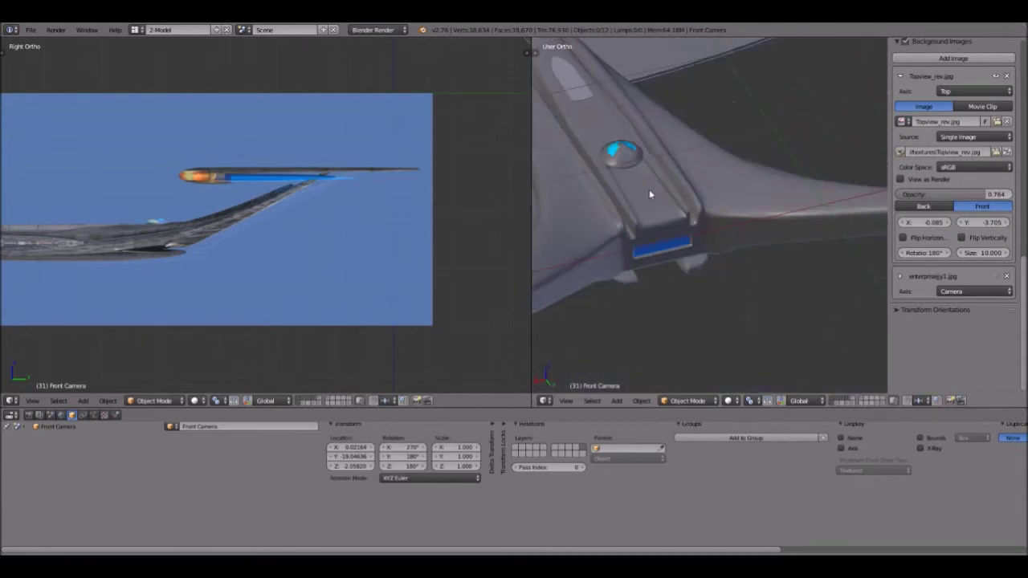
pyautogui.moveTo(717, 223)
pyautogui.mouseDown(button='middle')
pyautogui.moveTo(720, 242)
pyautogui.moveTo(731, 225)
pyautogui.mouseUp(button='middle')
pyautogui.scroll(3, 695, 244)
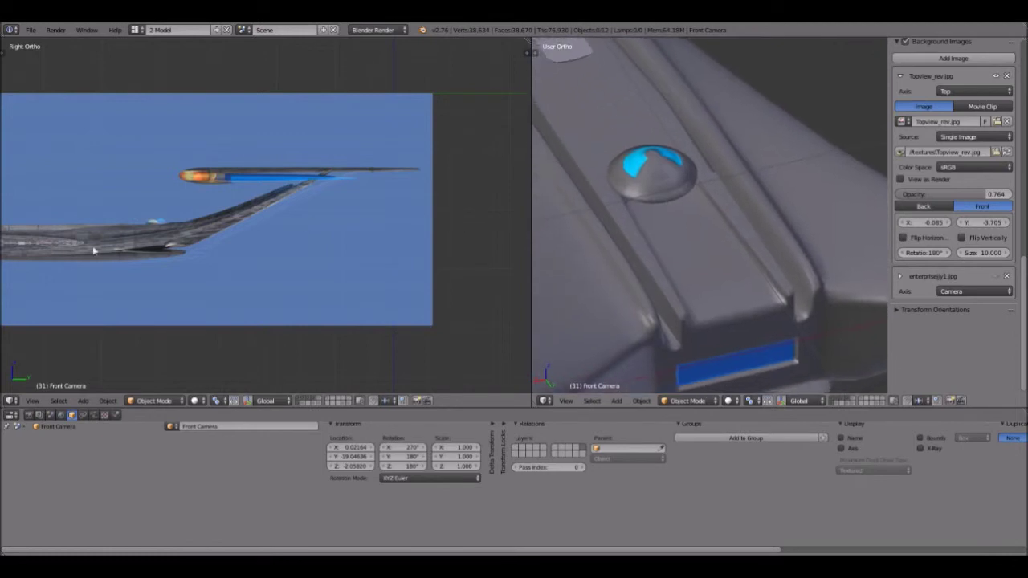
# Step: Compare the dome and the stern's outline with the side reference image
pyautogui.keyDown('shift'); pyautogui.moveTo(156, 232); pyautogui.dragTo(243, 219, button='middle'); pyautogui.keyUp('shift')
pyautogui.scroll(2, 271, 241)
pyautogui.scroll(-3, 161, 268)
pyautogui.scroll(1, 112, 253)
pyautogui.scroll(3, 135, 238)
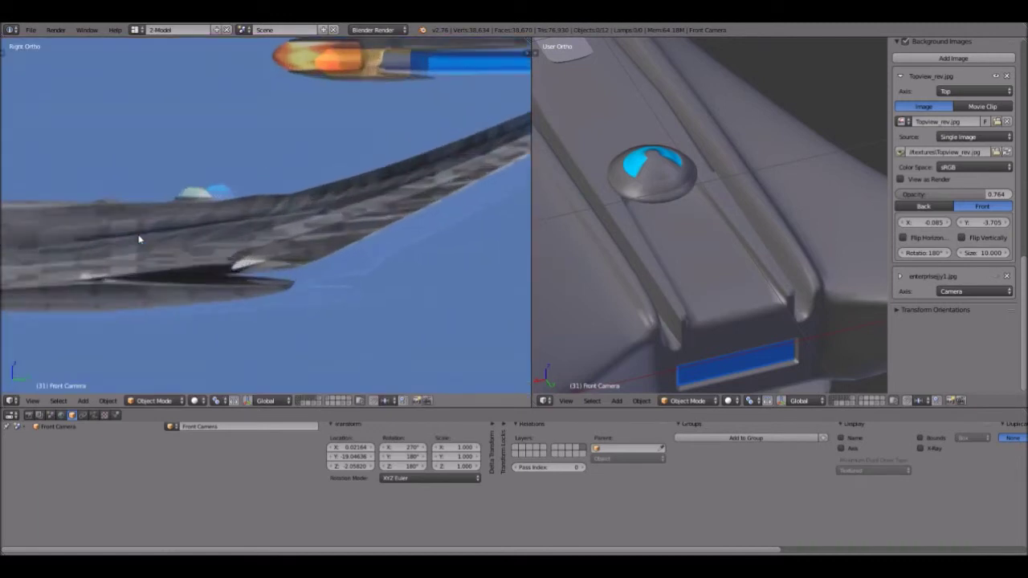
pyautogui.scroll(-2, 138, 237)
pyautogui.scroll(1, 76, 243)
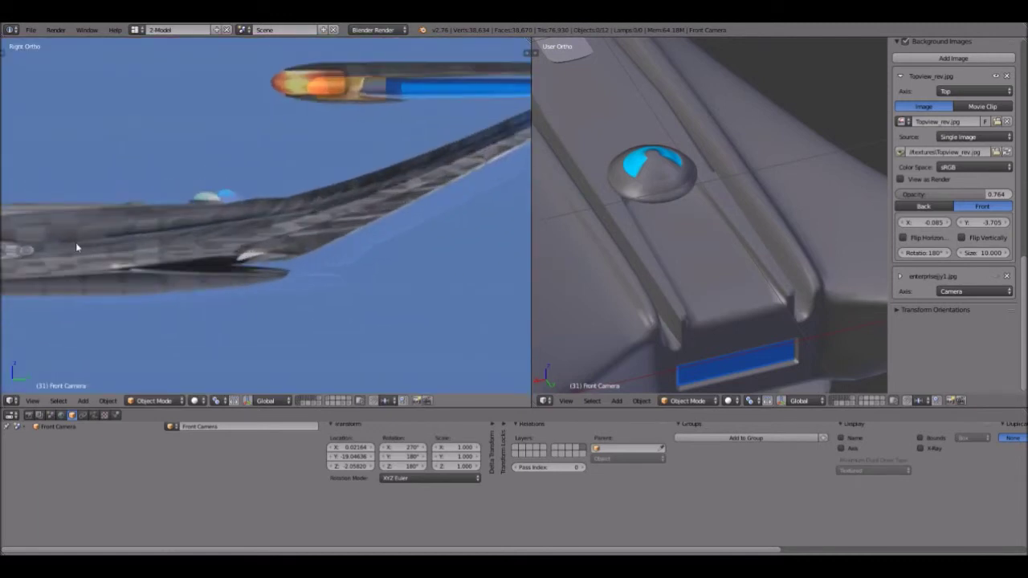
pyautogui.scroll(-3, 127, 230)
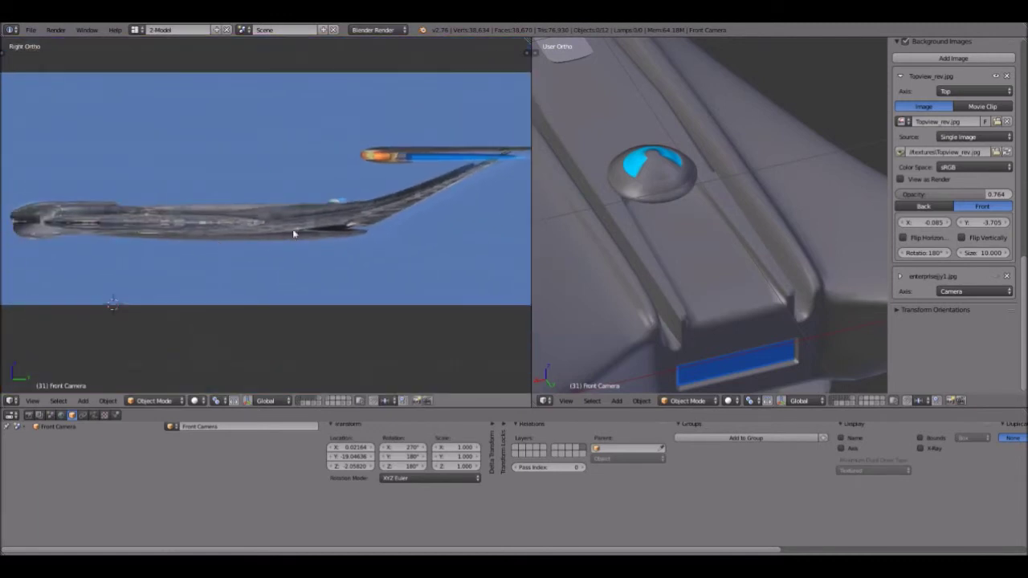
# Step: Inspect the saucer, the central spine and the junction of the pylons from above
pyautogui.moveTo(642, 290); pyautogui.dragTo(812, 172, button='middle')
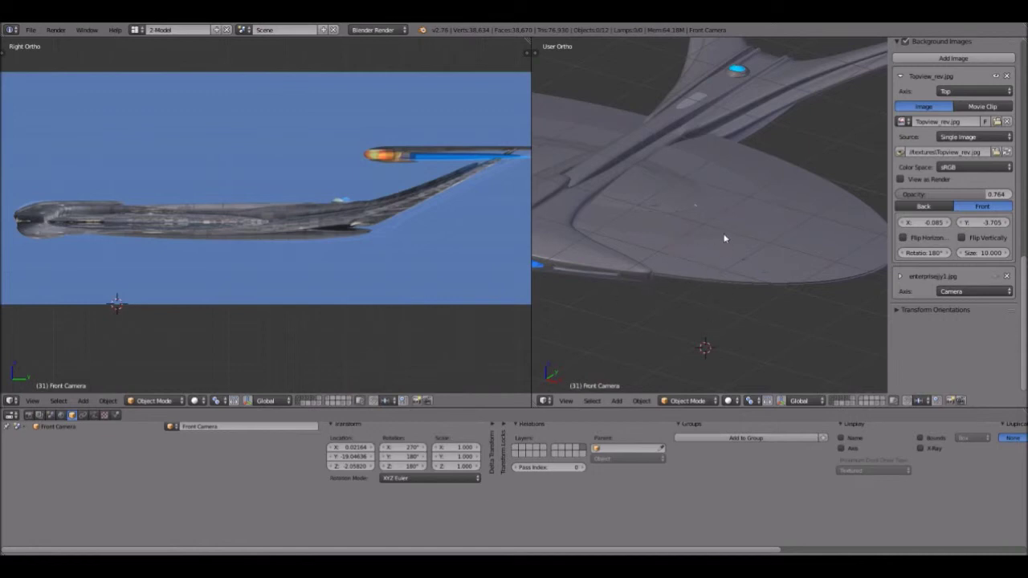
pyautogui.scroll(4, 745, 196)
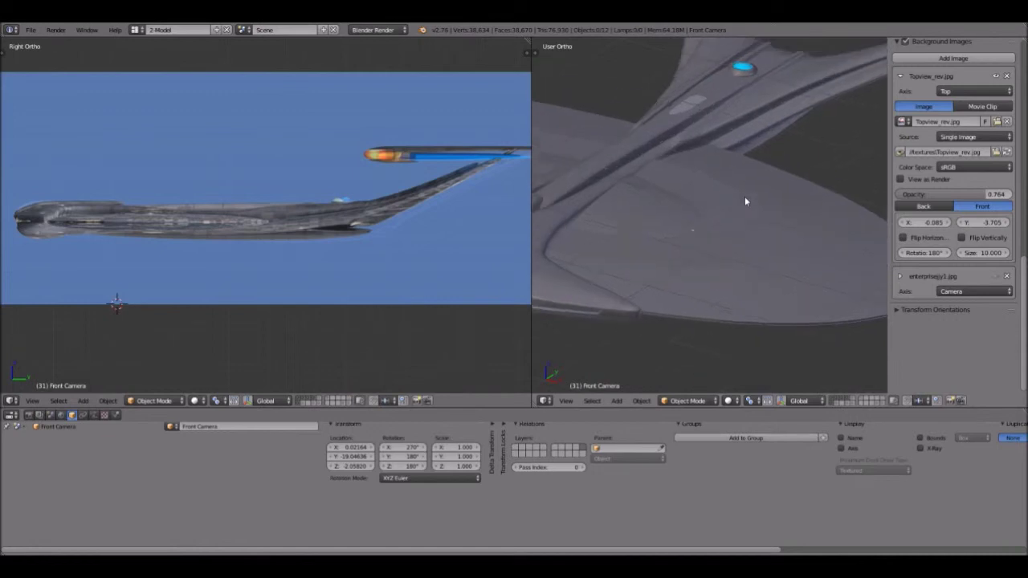
pyautogui.scroll(-2, 745, 196)
pyautogui.scroll(-3, 687, 289)
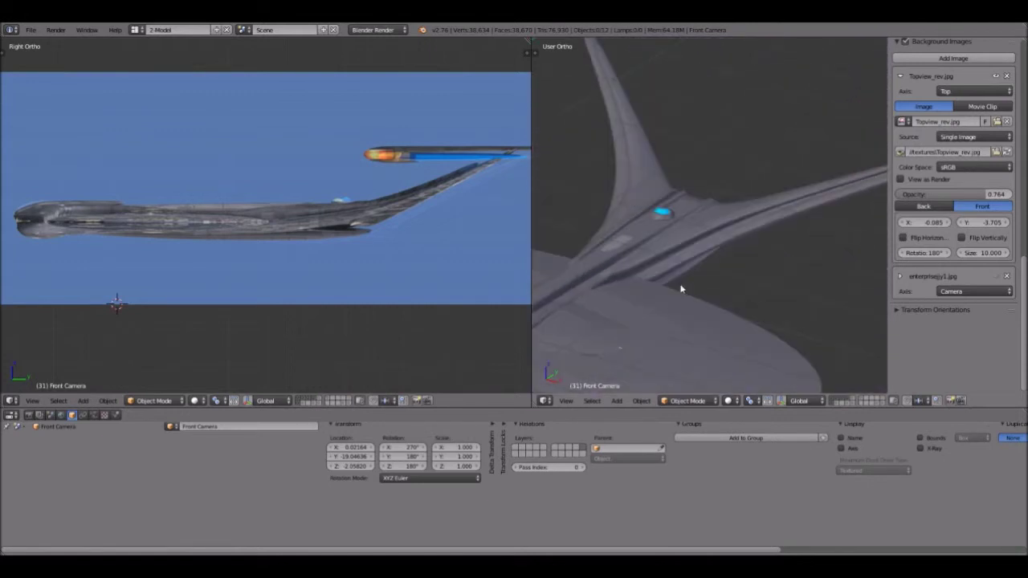
pyautogui.scroll(2, 688, 291)
pyautogui.scroll(-2, 689, 291)
pyautogui.scroll(-2, 719, 316)
pyautogui.scroll(2, 714, 321)
pyautogui.scroll(-2, 718, 319)
# Step: Check the underside of the pylon junction and the rear half of the hull against the side reference image
pyautogui.moveTo(731, 288); pyautogui.dragTo(667, 200, button='middle')
pyautogui.scroll(5, 216, 239)
pyautogui.scroll(2, 223, 243)
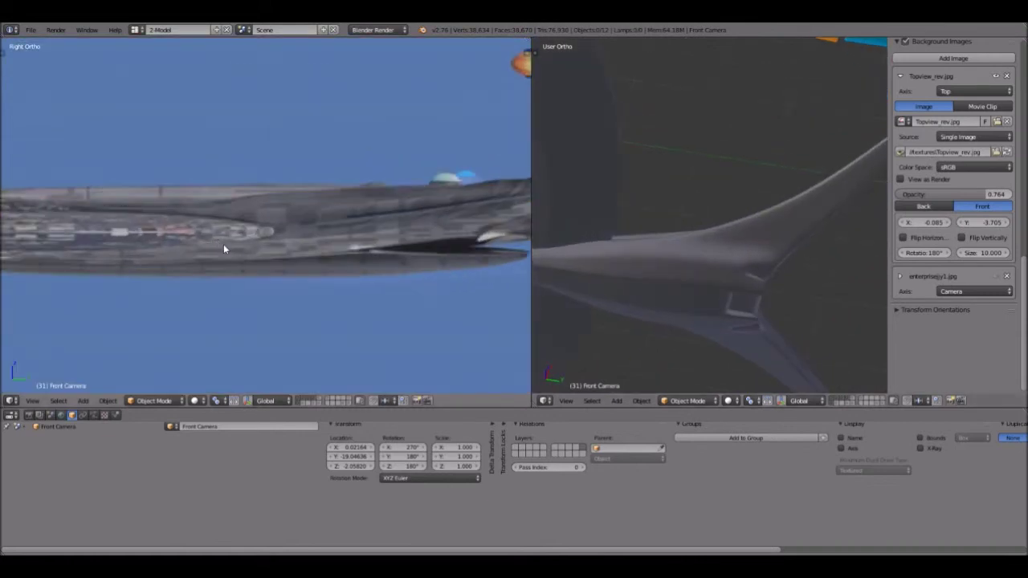
pyautogui.scroll(-3, 224, 247)
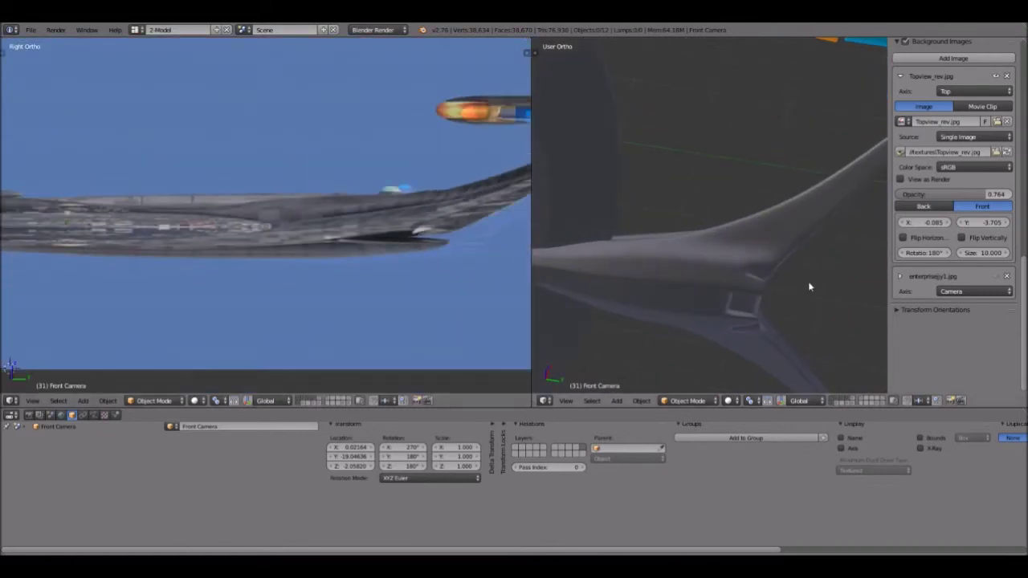
pyautogui.scroll(-3, 814, 280)
# Step: Select the hull mesh near the notch behind the raised bow section and collapse the 3D viewport's properties sidebar
pyautogui.moveTo(802, 244); pyautogui.dragTo(672, 300, button='middle')
pyautogui.scroll(4, 748, 260)
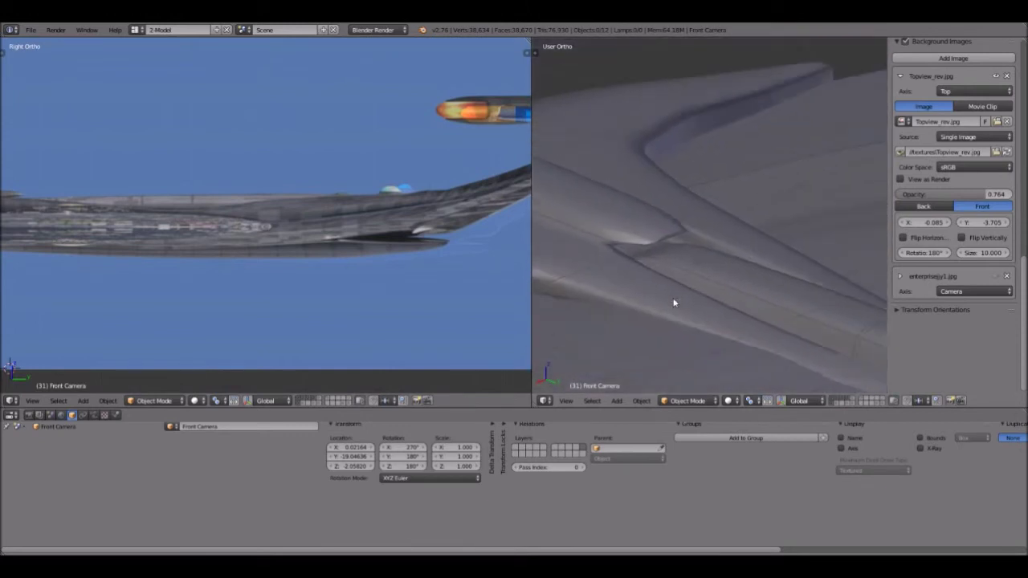
pyautogui.moveTo(638, 234); pyautogui.dragTo(656, 207, button='right')
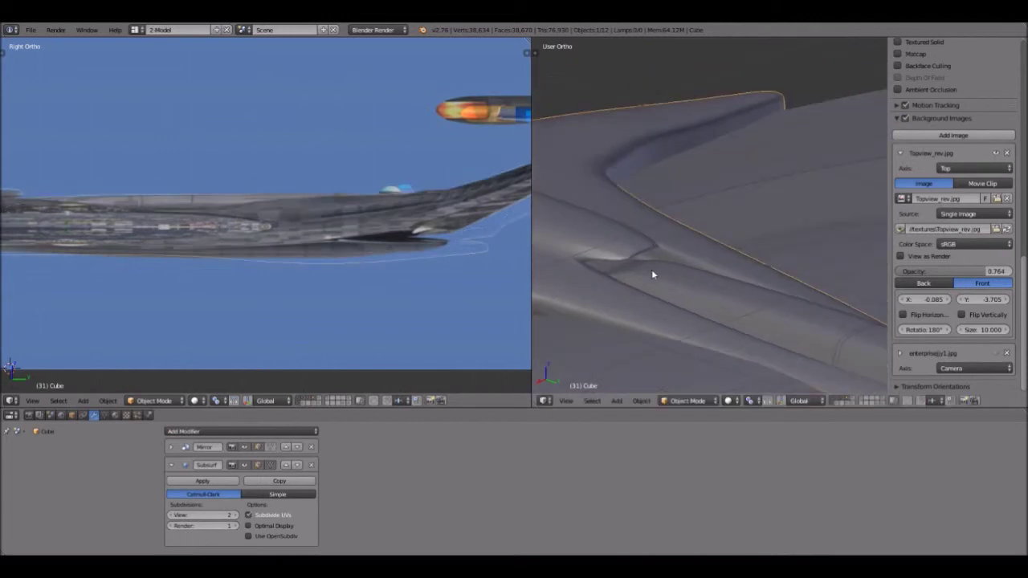
pyautogui.click(654, 289)
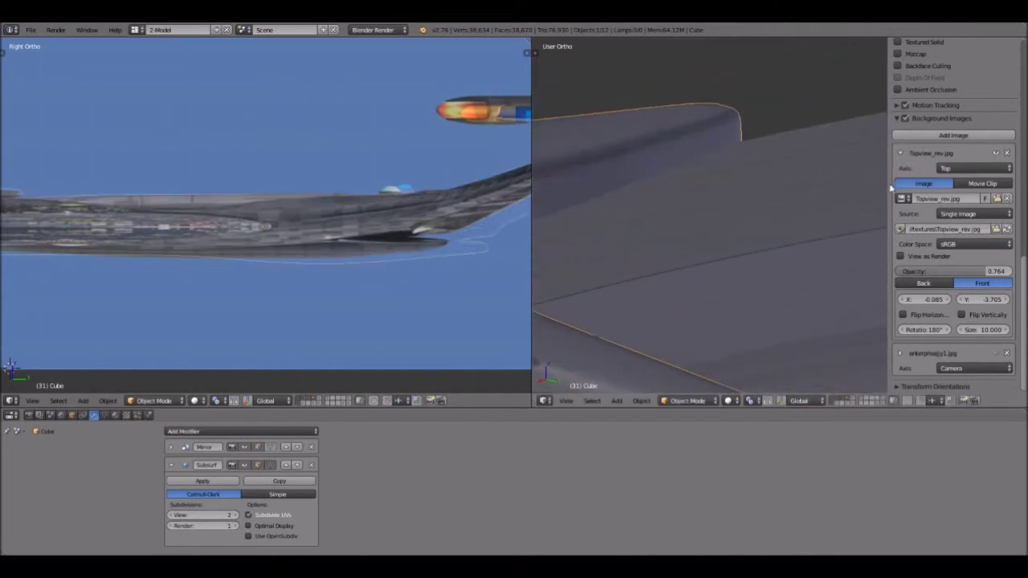
pyautogui.moveTo(888, 183); pyautogui.dragTo(1019, 182)
# Step: Examine the notch behind the raised bow section in 3D and against the side reference image
pyautogui.moveTo(723, 236); pyautogui.dragTo(834, 179, button='middle')
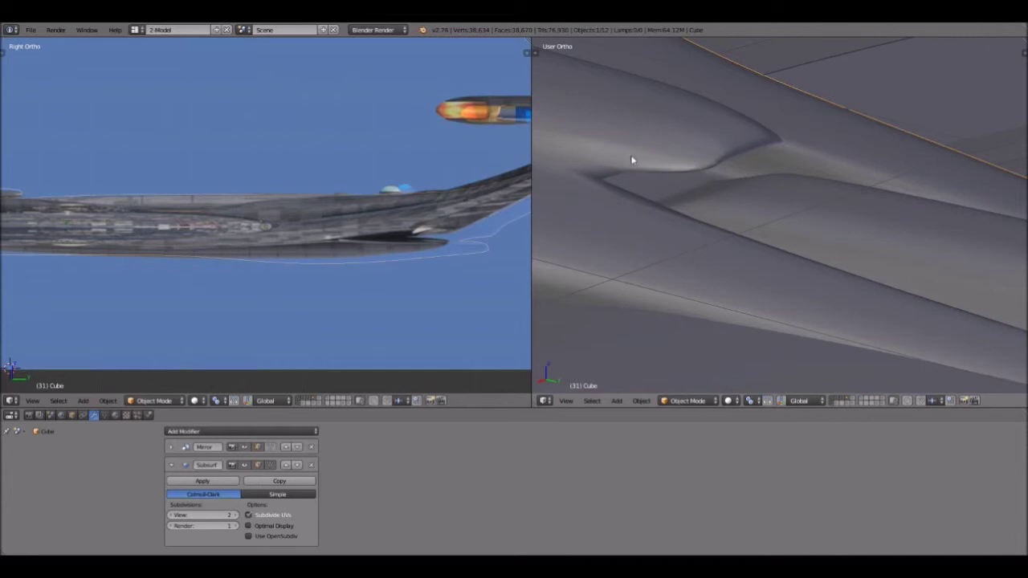
pyautogui.moveTo(651, 229); pyautogui.dragTo(732, 211, button='middle')
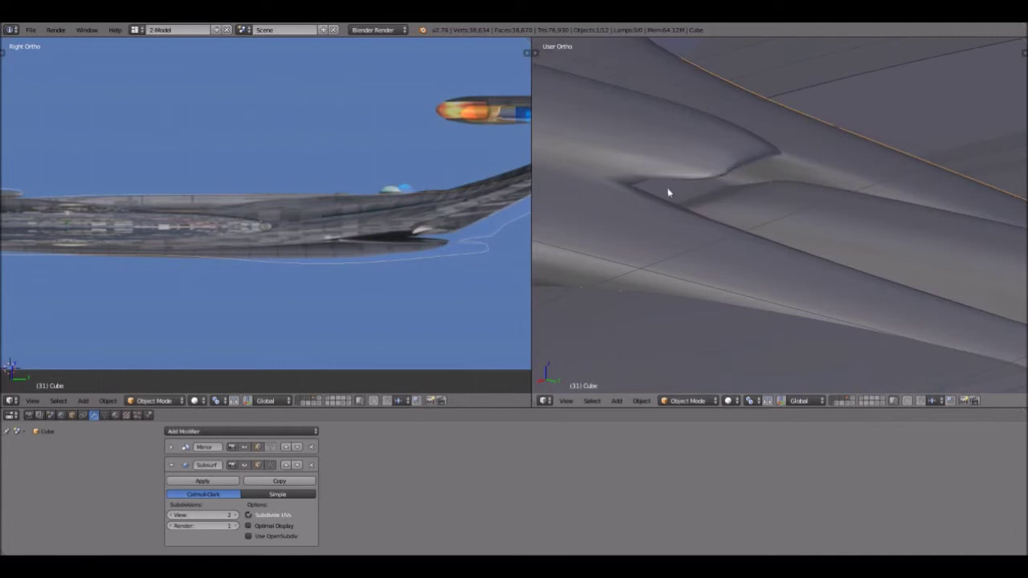
pyautogui.moveTo(861, 197); pyautogui.dragTo(787, 202, button='middle')
pyautogui.moveTo(320, 206); pyautogui.dragTo(233, 181, button='middle')
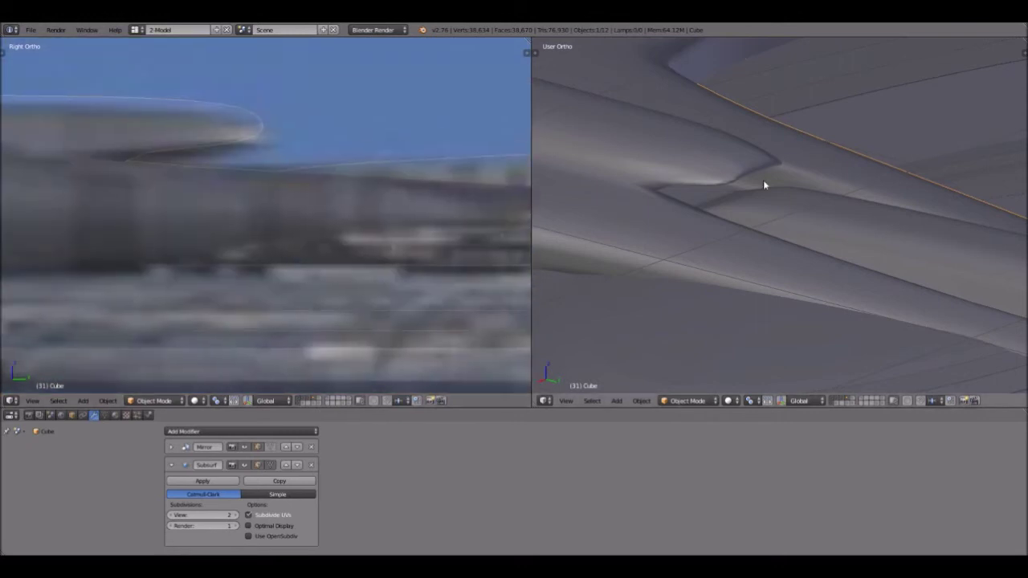
pyautogui.moveTo(764, 184); pyautogui.dragTo(766, 215, button='middle')
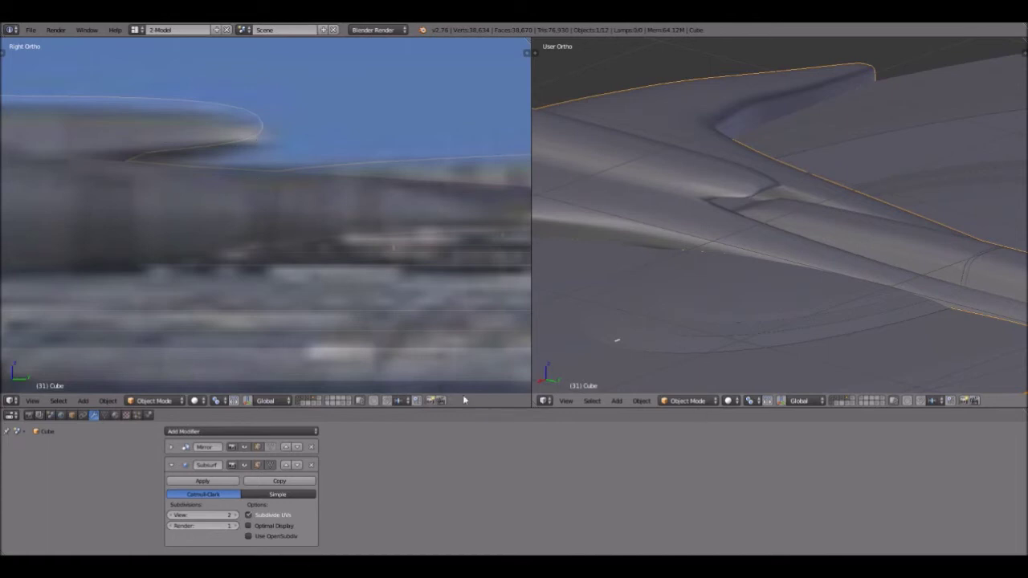
# Step: Show the layer with the curved window strip and move the strip into the notch behind the raised bow section
pyautogui.click(331, 402)
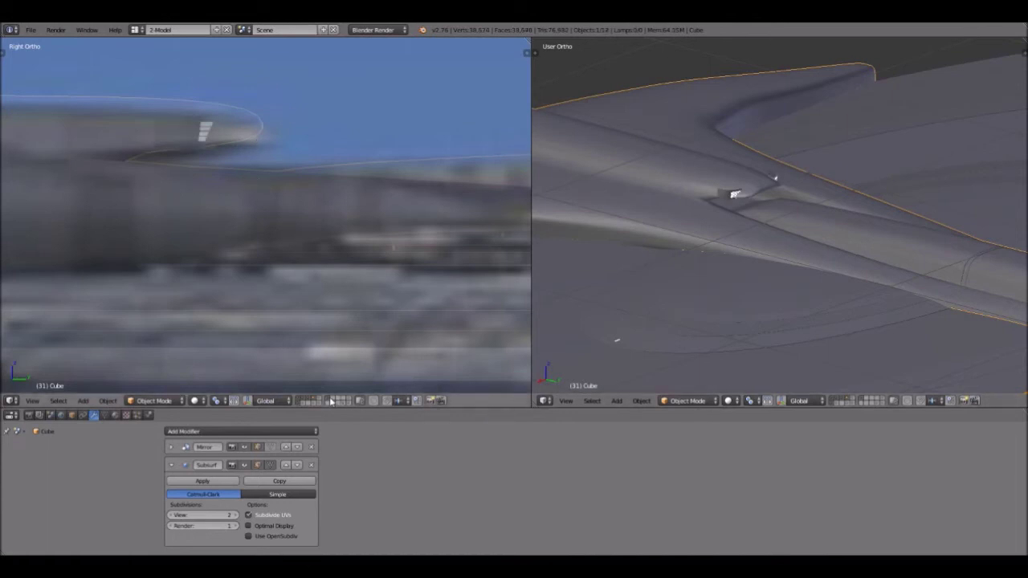
pyautogui.rightClick(193, 138)
pyautogui.press('g')
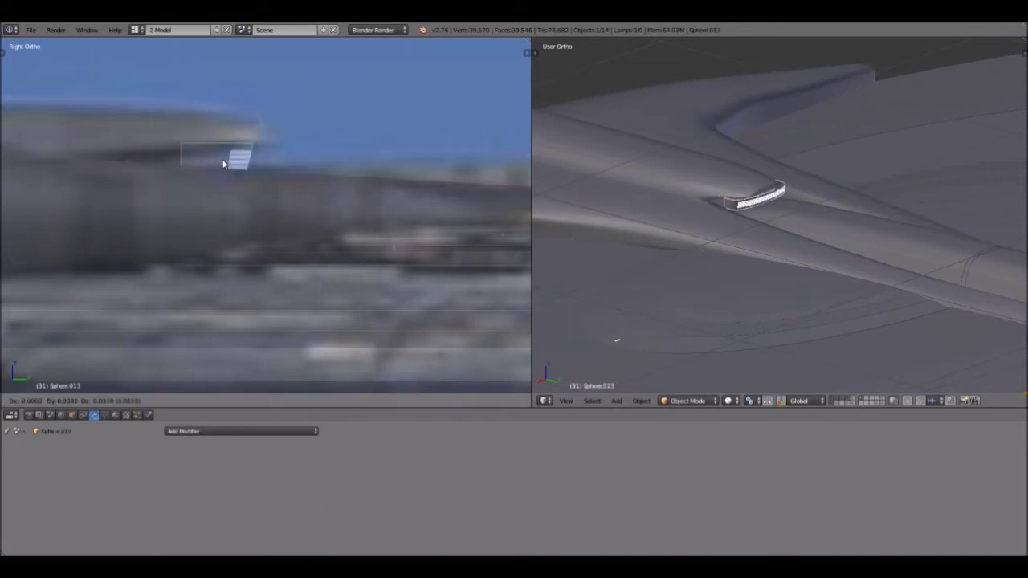
pyautogui.click(223, 162)
pyautogui.scroll(4, 787, 219)
pyautogui.moveTo(786, 224); pyautogui.dragTo(788, 211, button='middle')
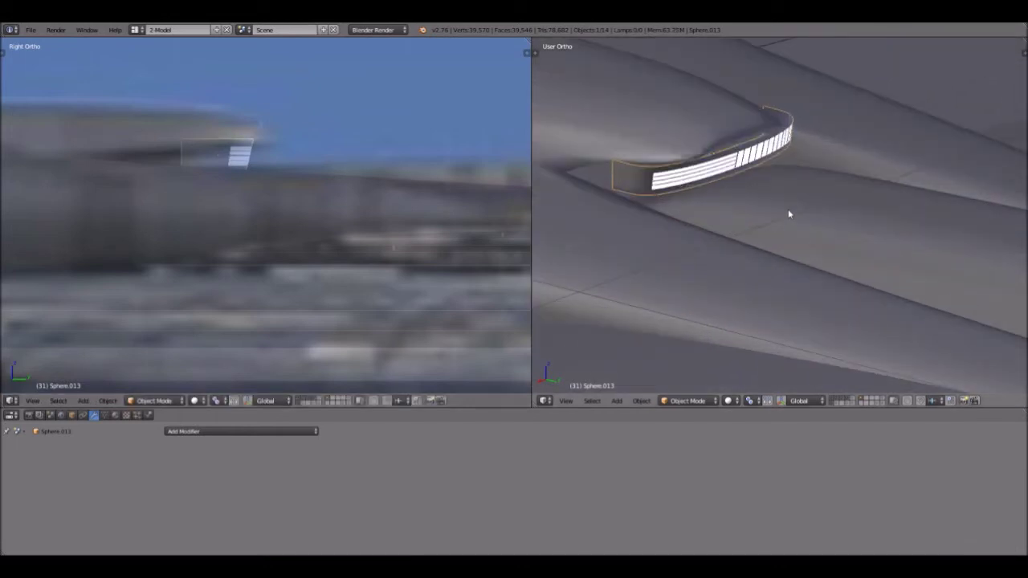
pyautogui.scroll(2, 782, 151)
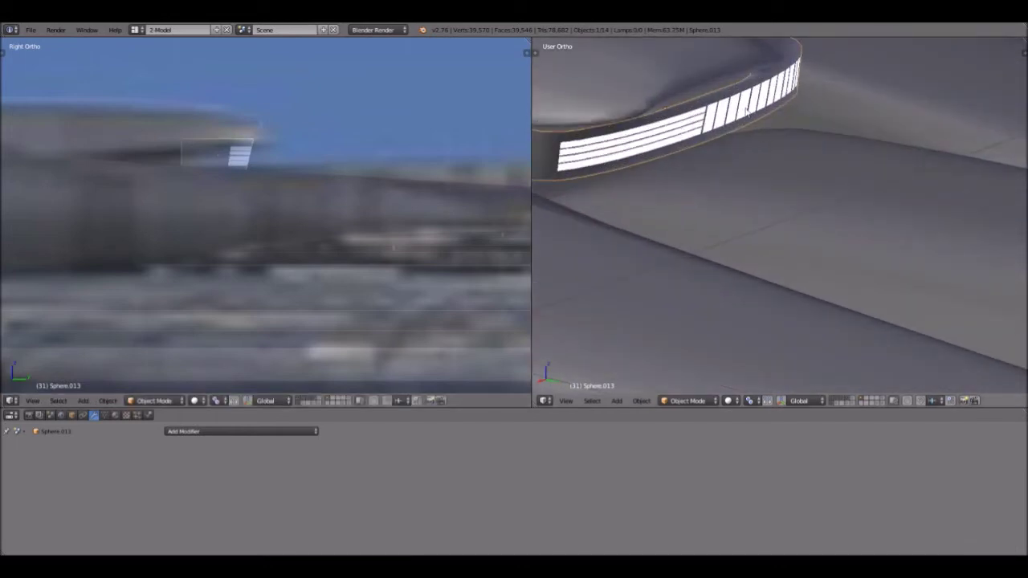
pyautogui.moveTo(718, 64); pyautogui.dragTo(746, 166, button='middle')
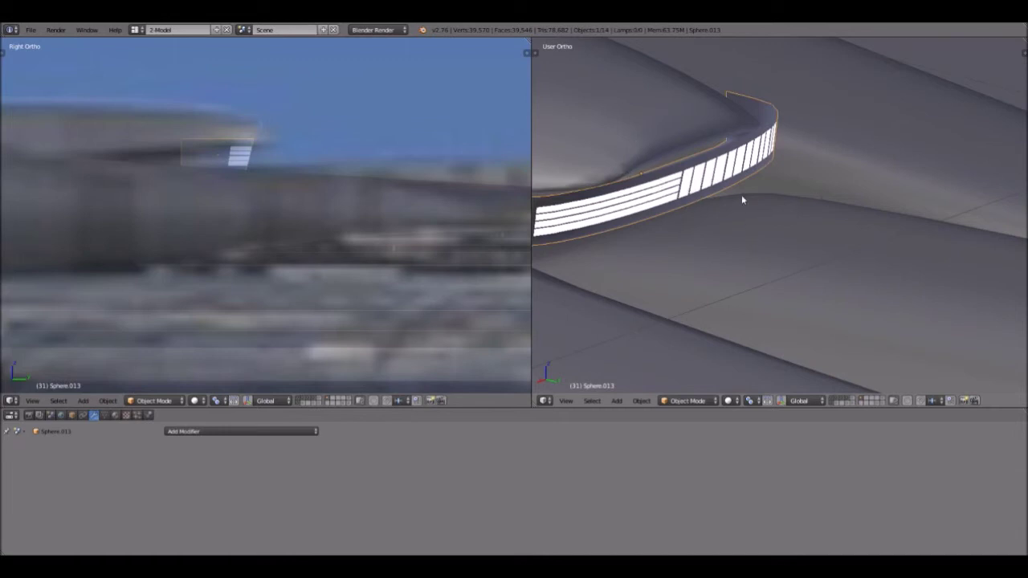
# Step: Add the first layer to the visible layers with the whole ship in view
pyautogui.scroll(-6, 774, 261)
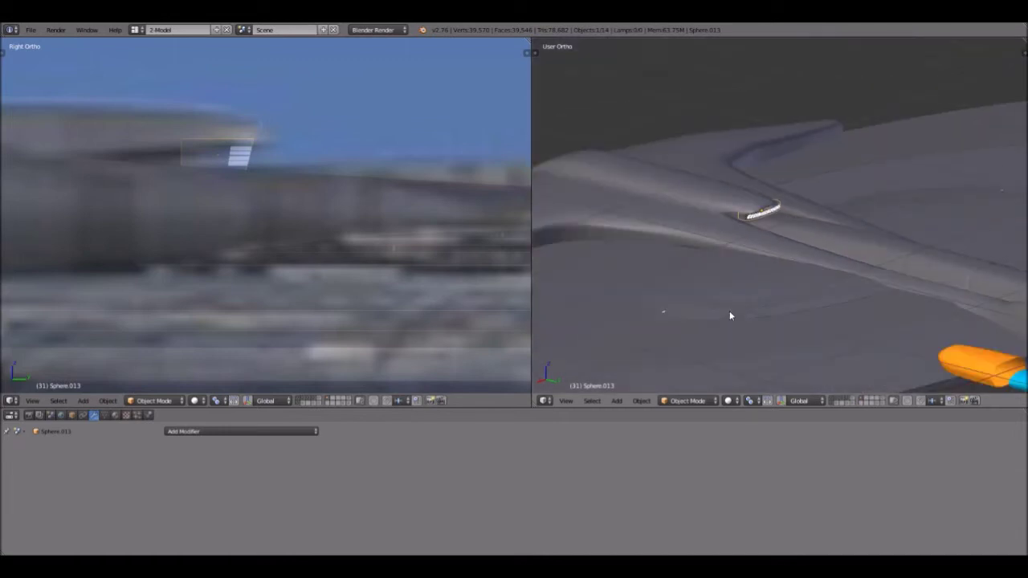
pyautogui.moveTo(765, 332); pyautogui.dragTo(828, 298, button='middle')
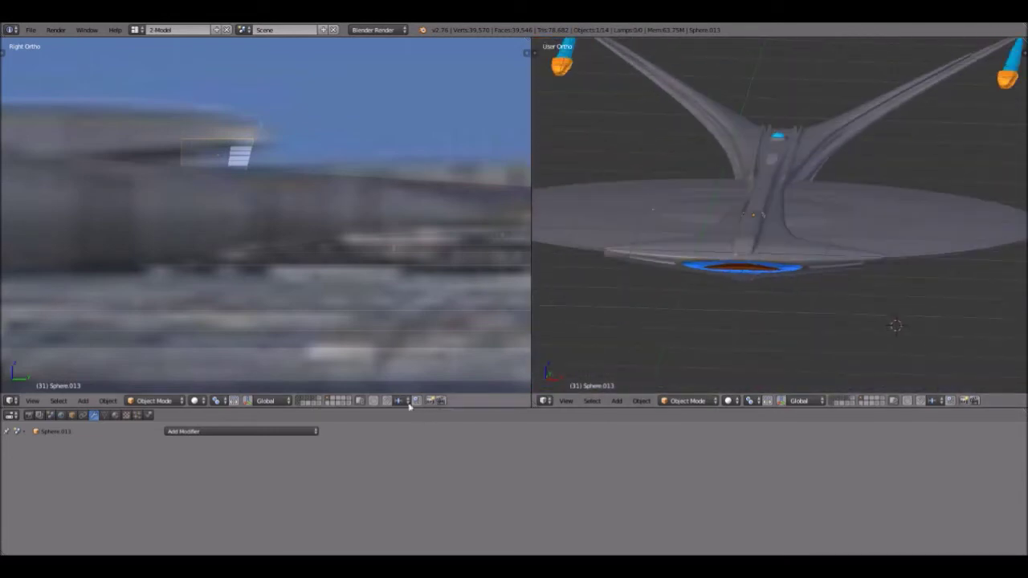
pyautogui.keyDown('shift'); pyautogui.click(302, 404); pyautogui.keyUp('shift')
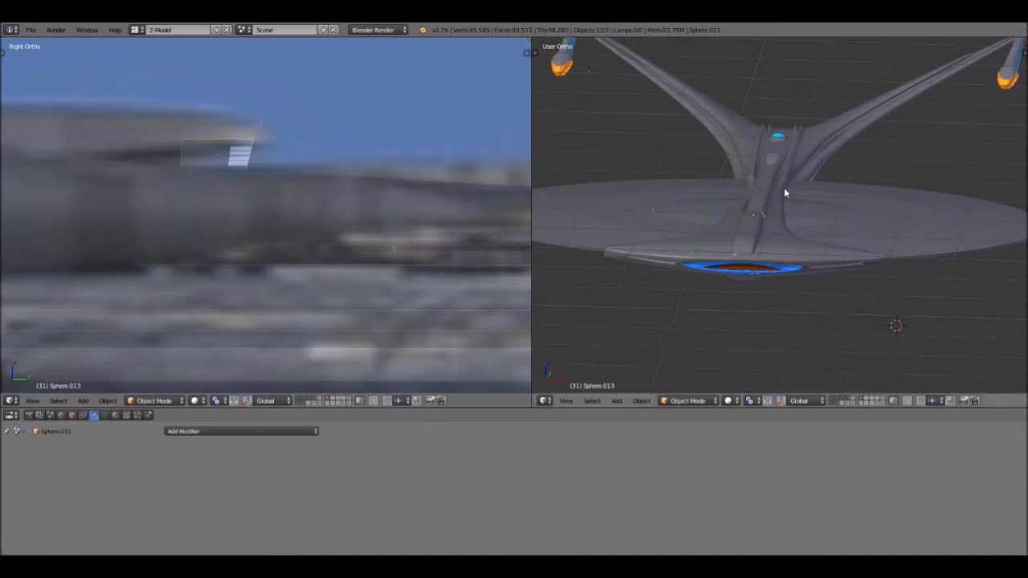
# Step: Examine the saucer's upper surface and the window strips on its underside
pyautogui.scroll(-2, 890, 238)
pyautogui.scroll(-1, 891, 240)
pyautogui.scroll(3, 909, 237)
pyautogui.moveTo(978, 170); pyautogui.dragTo(889, 217, button='middle')
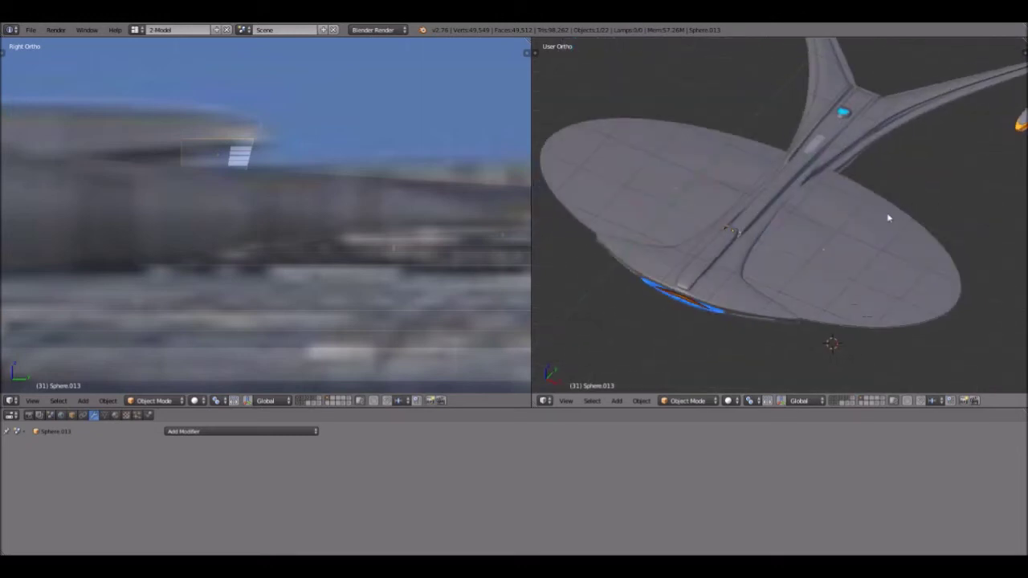
pyautogui.scroll(2, 888, 218)
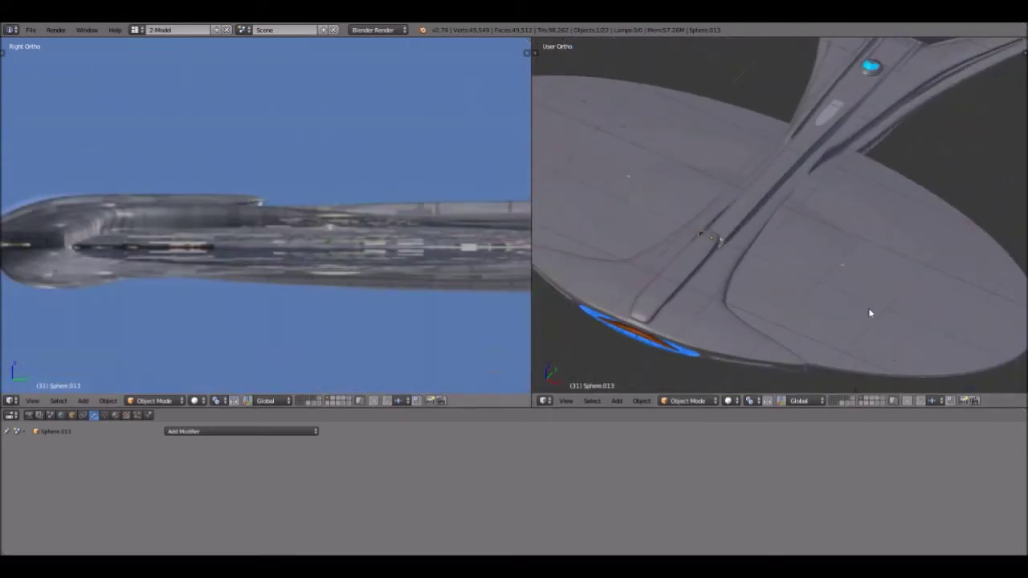
pyautogui.moveTo(870, 313); pyautogui.dragTo(854, 112, button='middle')
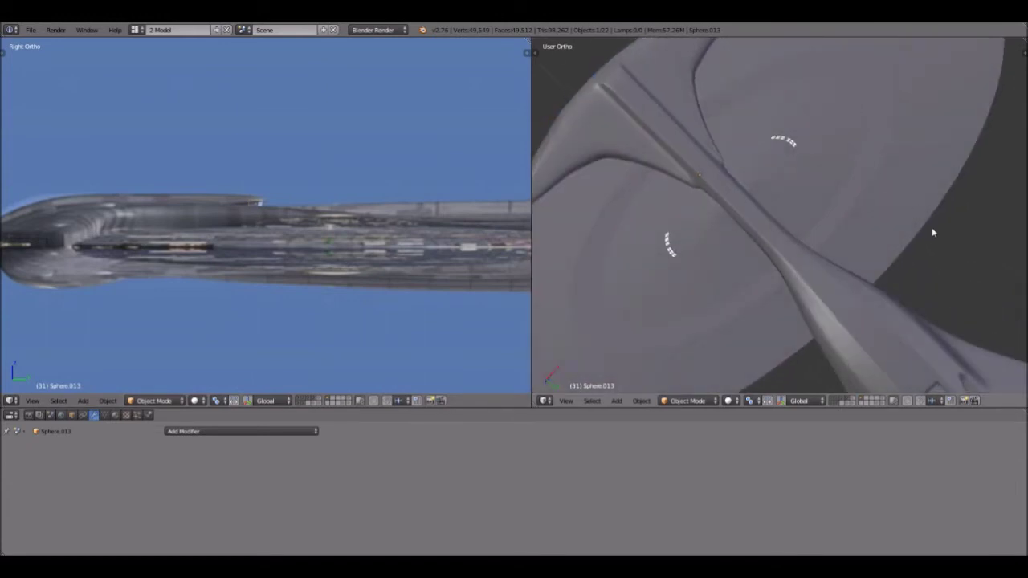
pyautogui.scroll(1, 932, 228)
pyautogui.scroll(-5, 932, 227)
pyautogui.scroll(1, 857, 209)
pyautogui.moveTo(857, 210); pyautogui.dragTo(843, 289, button='middle')
pyautogui.moveTo(826, 196); pyautogui.dragTo(820, 276, button='middle')
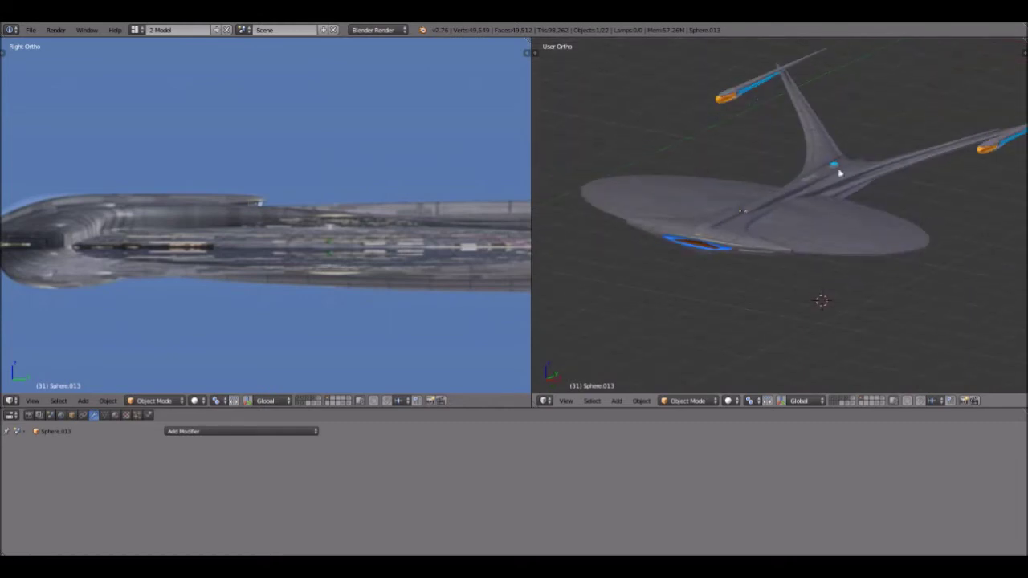
# Step: Inspect the rear edge of the saucer and its junction with the neck and nacelle pylons
pyautogui.moveTo(923, 186); pyautogui.dragTo(900, 207, button='middle')
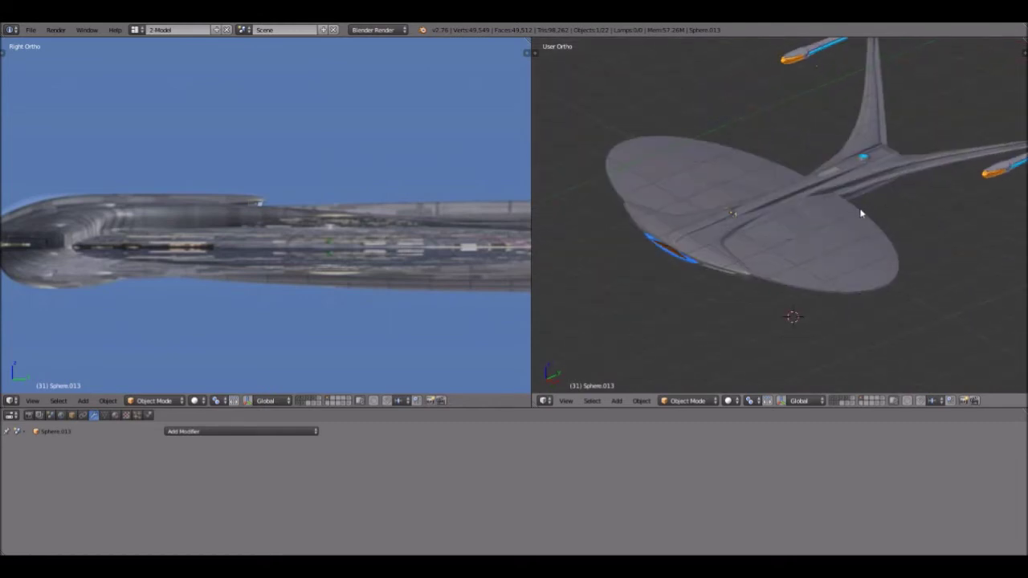
pyautogui.scroll(5, 860, 213)
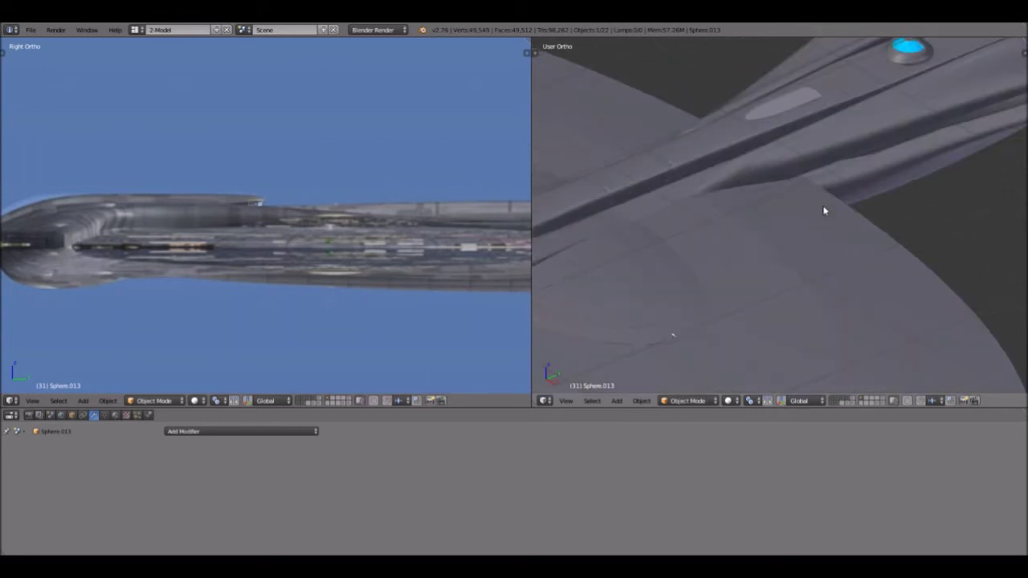
pyautogui.scroll(-2, 823, 211)
pyautogui.scroll(-2, 824, 210)
pyautogui.moveTo(792, 230); pyautogui.dragTo(871, 206, button='middle')
pyautogui.scroll(4, 839, 256)
pyautogui.scroll(-3, 872, 256)
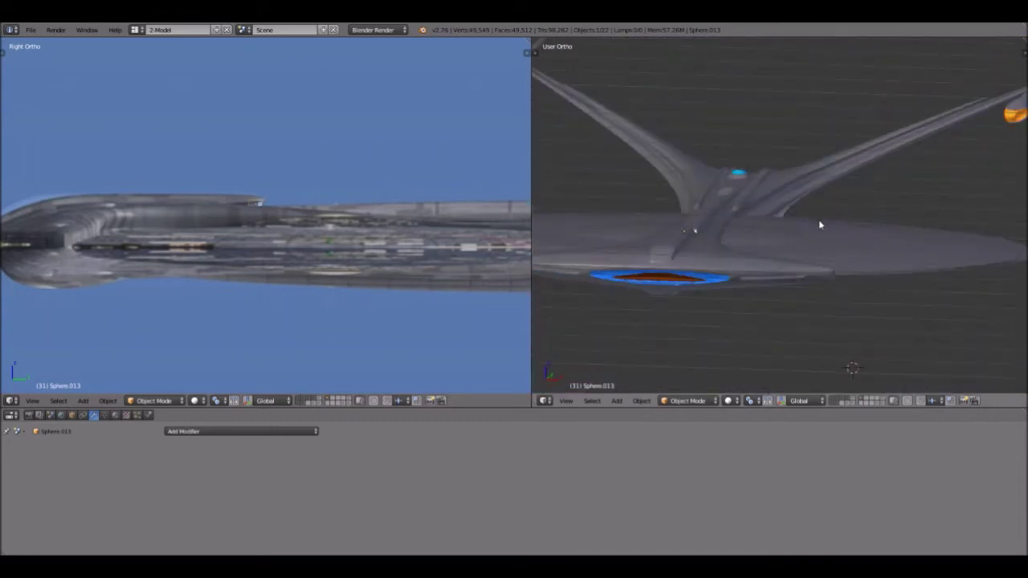
# Step: Review the whole ship from both front quarters, comparing the saucer, neck, pylons and nacelles
pyautogui.scroll(-3, 784, 216)
pyautogui.moveTo(736, 193); pyautogui.dragTo(799, 285, button='middle')
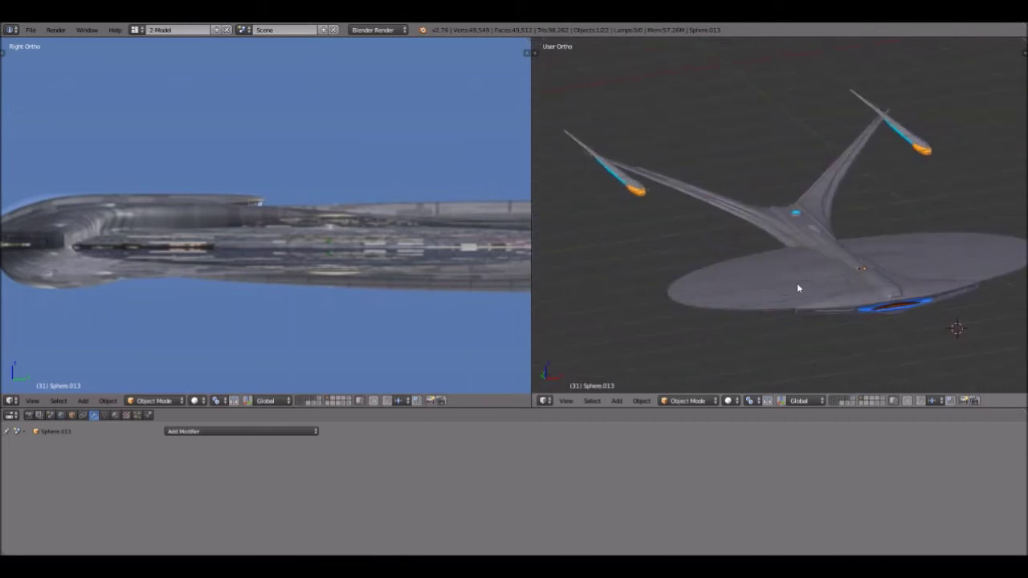
pyautogui.moveTo(961, 295); pyautogui.dragTo(845, 294, button='middle')
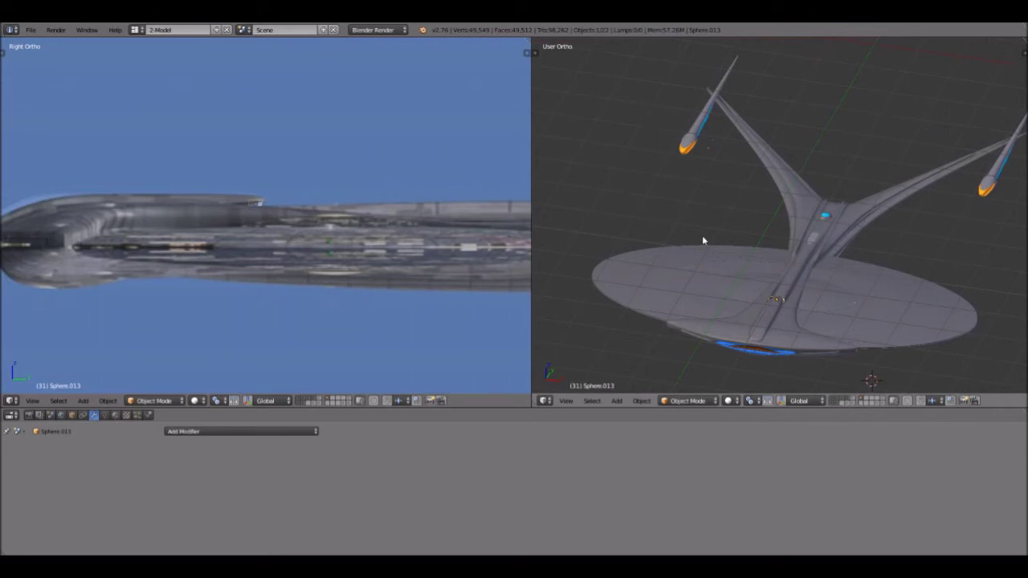
pyautogui.moveTo(833, 329); pyautogui.dragTo(858, 285, button='middle')
pyautogui.scroll(4, 732, 315)
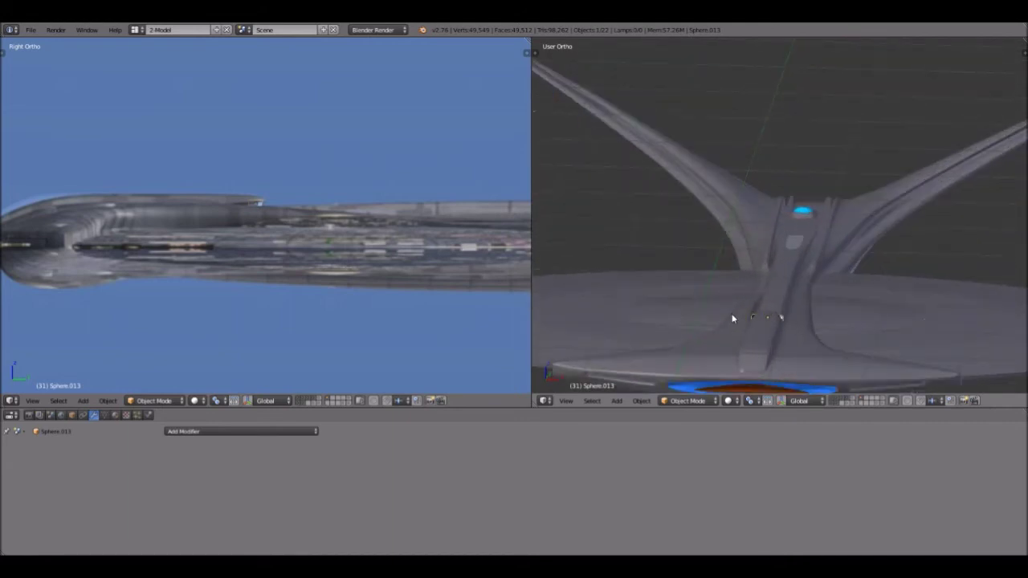
pyautogui.scroll(-3, 732, 314)
pyautogui.moveTo(790, 319); pyautogui.dragTo(747, 304, button='middle')
pyautogui.scroll(3, 753, 303)
pyautogui.scroll(-4, 754, 303)
pyautogui.moveTo(763, 262); pyautogui.dragTo(836, 274, button='middle')
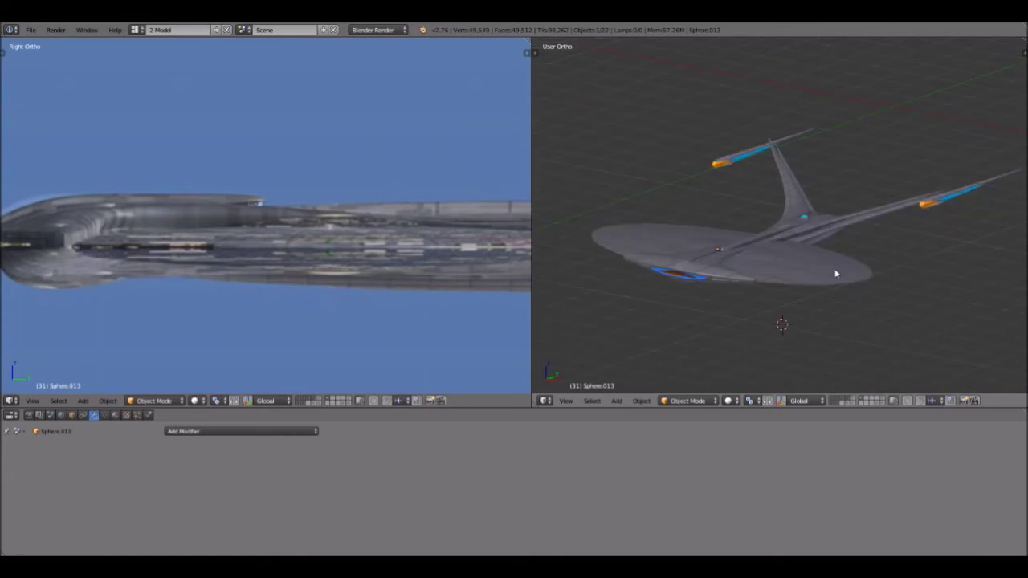
pyautogui.moveTo(732, 252); pyautogui.dragTo(776, 275, button='middle')
pyautogui.moveTo(849, 289); pyautogui.dragTo(771, 276, button='middle')
pyautogui.scroll(5, 803, 293)
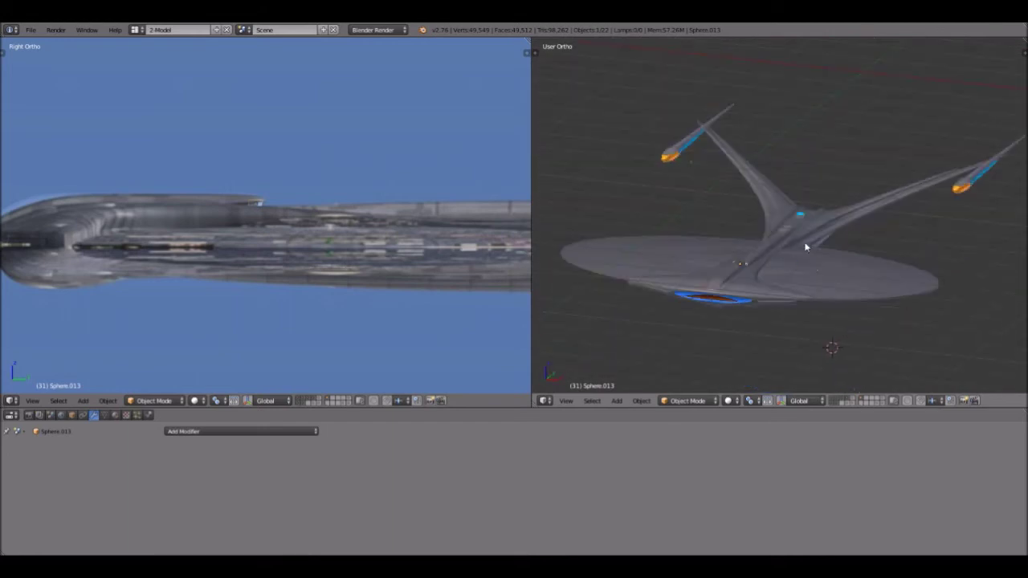
pyautogui.moveTo(832, 304)
pyautogui.mouseDown(button='middle')
pyautogui.moveTo(845, 297)
pyautogui.moveTo(858, 302)
pyautogui.moveTo(844, 306)
pyautogui.moveTo(854, 314)
pyautogui.moveTo(857, 297)
pyautogui.moveTo(861, 333)
pyautogui.moveTo(849, 294)
pyautogui.moveTo(840, 305)
pyautogui.mouseUp(button='middle')
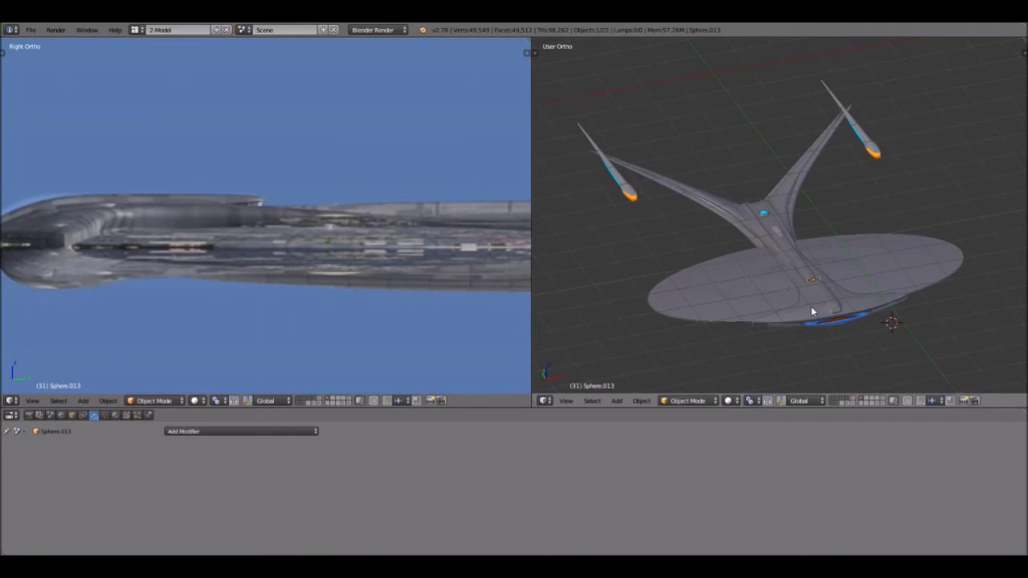
pyautogui.moveTo(847, 289); pyautogui.dragTo(795, 278, button='middle')
pyautogui.scroll(2, 668, 252)
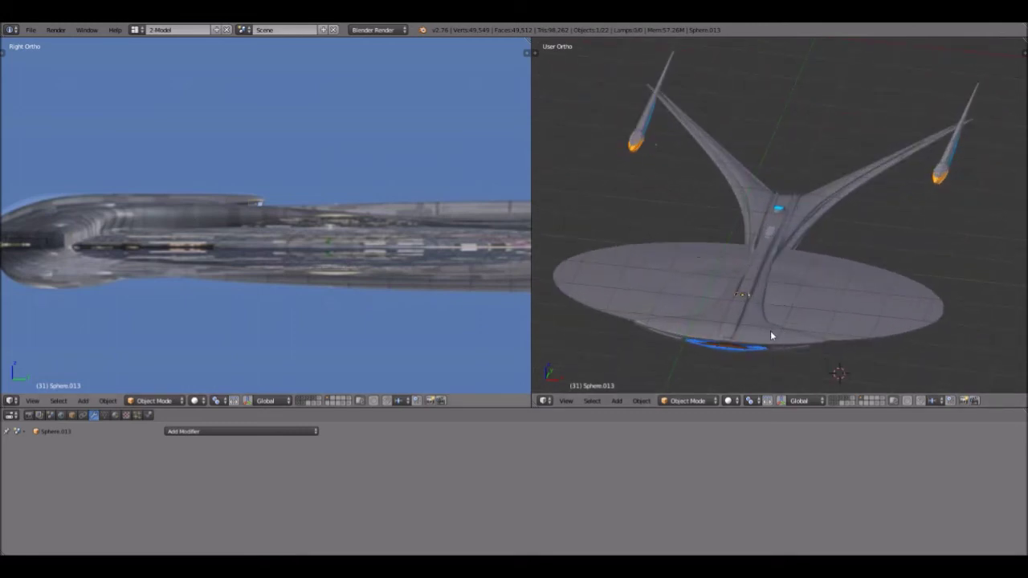
# Step: Clear the object selection and examine the ship's underside from the front at different distances
pyautogui.rightClick(856, 324)
pyautogui.moveTo(856, 325); pyautogui.dragTo(836, 299, button='middle')
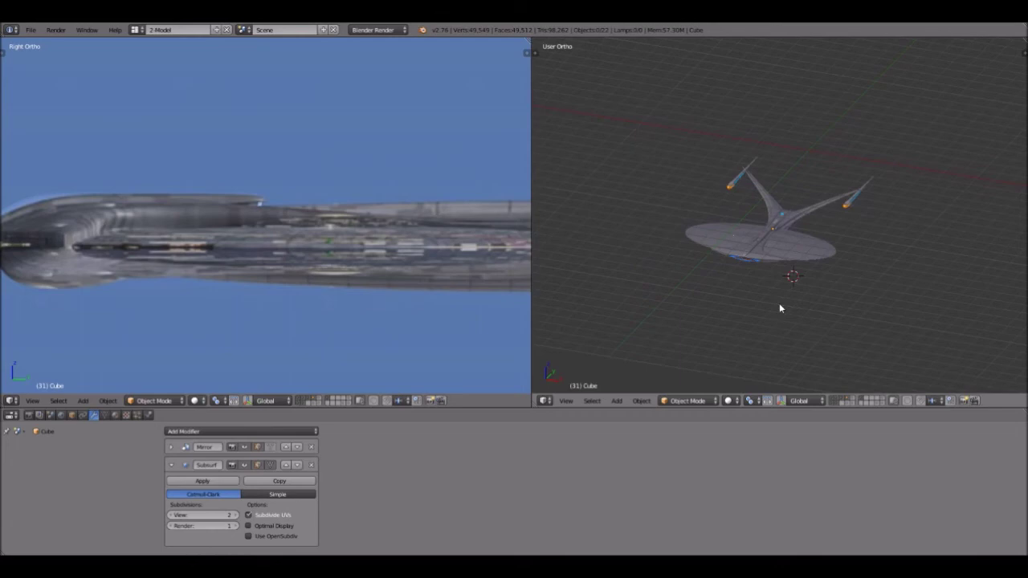
pyautogui.moveTo(780, 305); pyautogui.dragTo(803, 229, button='middle')
pyautogui.press('KP_2')
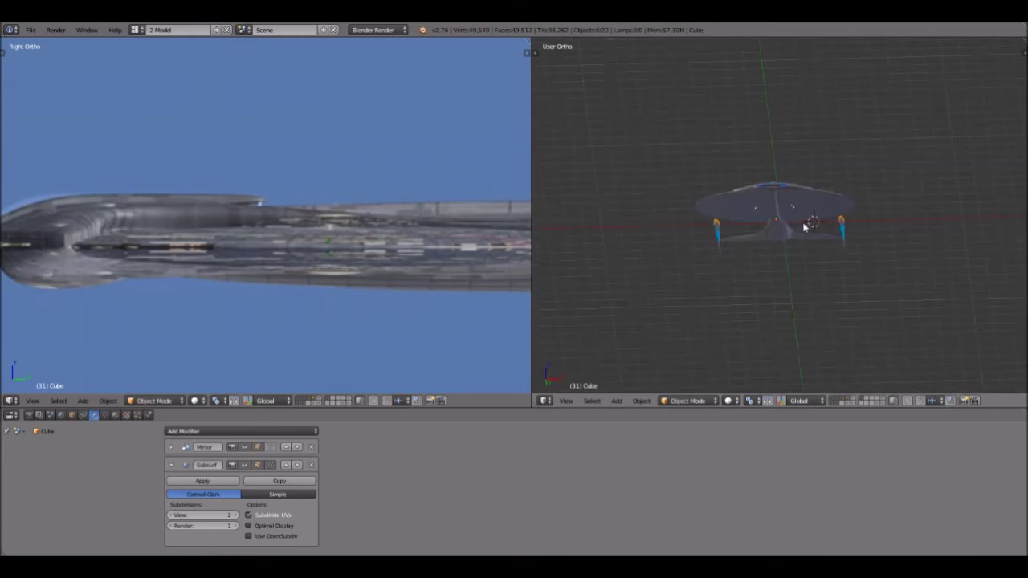
pyautogui.scroll(5, 803, 229)
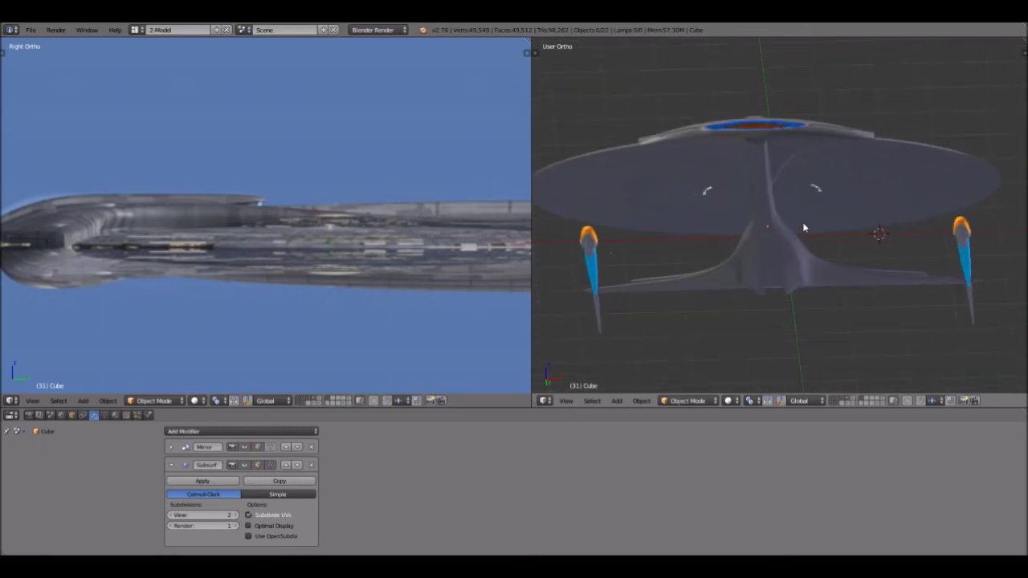
pyautogui.scroll(-5, 804, 229)
pyautogui.scroll(4, 803, 228)
pyautogui.scroll(-1, 803, 228)
pyautogui.scroll(2, 803, 228)
pyautogui.scroll(-3, 804, 228)
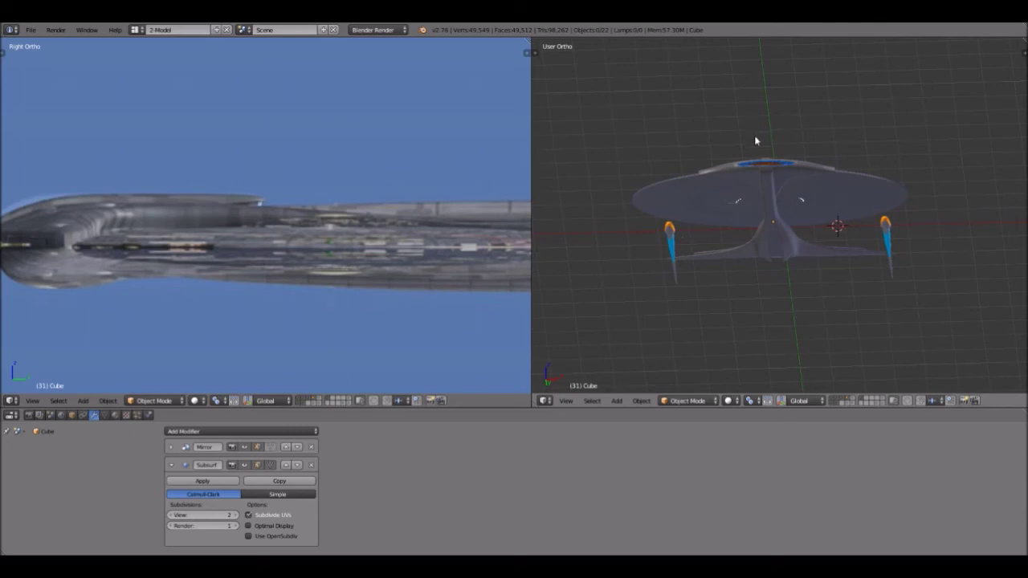
# Step: Inspect one nacelle with its orange collector and blue strip, together with its supporting pylon
pyautogui.moveTo(769, 156); pyautogui.dragTo(870, 248, button='middle')
pyautogui.scroll(1, 898, 228)
pyautogui.scroll(-1, 899, 228)
pyautogui.scroll(-2, 928, 238)
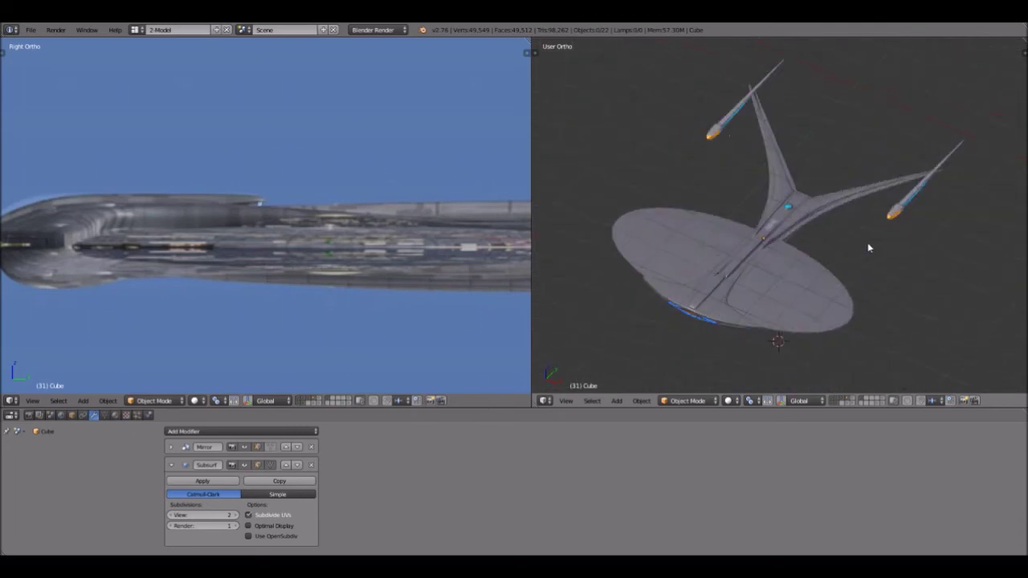
pyautogui.scroll(2, 813, 165)
pyautogui.scroll(8, 814, 208)
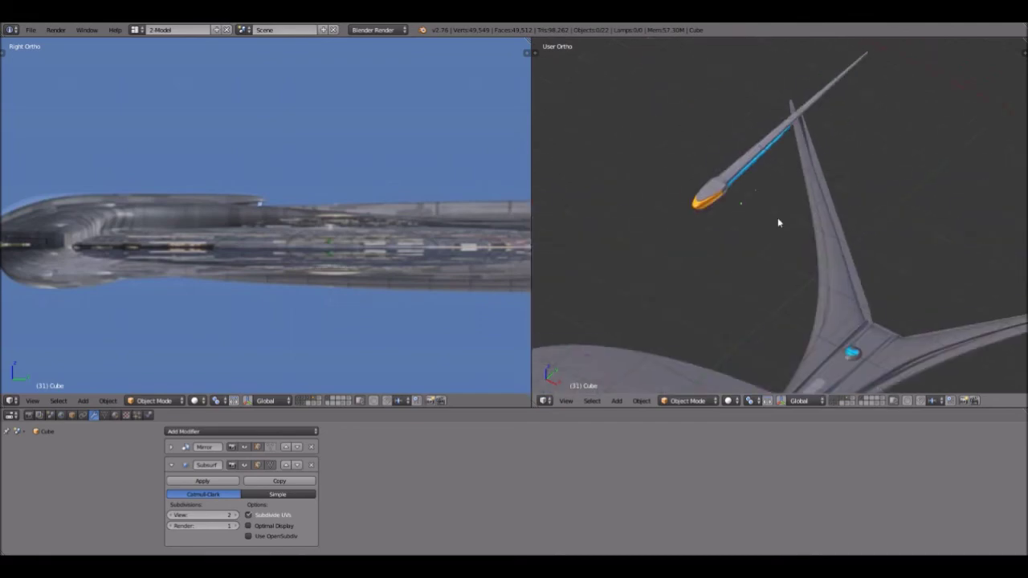
pyautogui.scroll(-6, 665, 210)
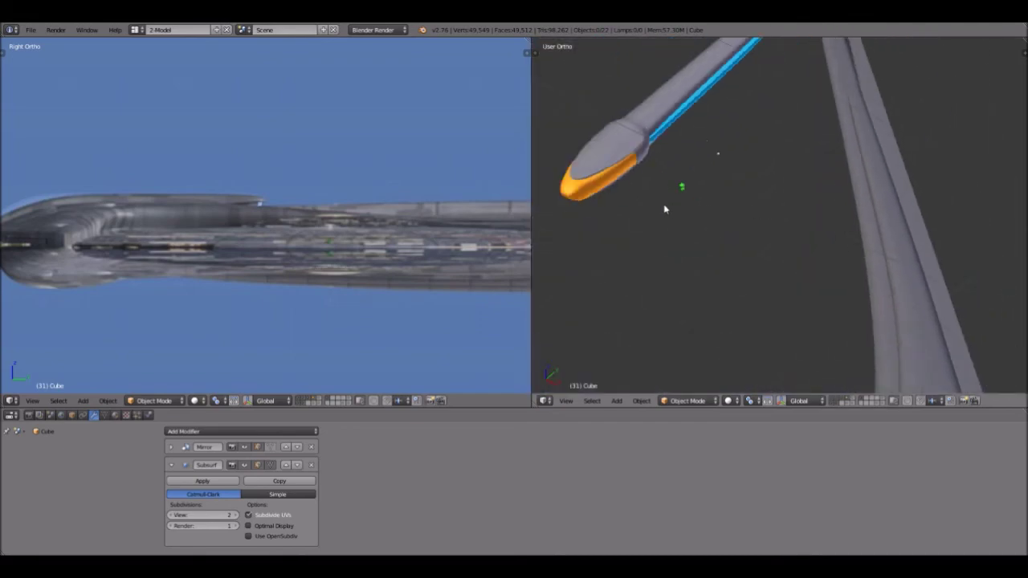
# Step: Check the complete ship from a low side angle and from above its front
pyautogui.moveTo(936, 293); pyautogui.dragTo(879, 179, button='middle')
pyautogui.scroll(2, 878, 181)
pyautogui.moveTo(596, 206); pyautogui.dragTo(817, 223, button='middle')
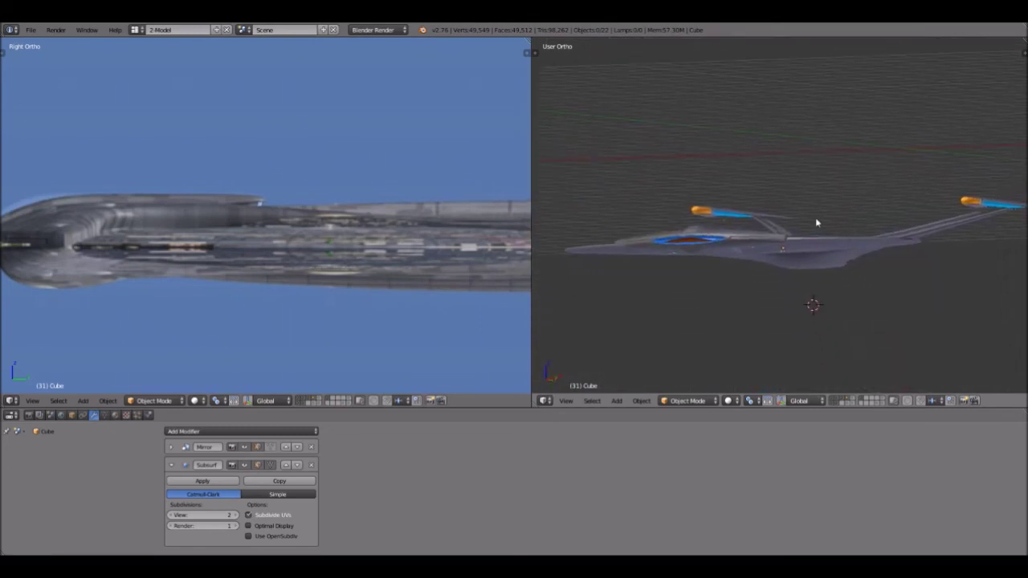
pyautogui.moveTo(905, 282); pyautogui.dragTo(880, 290, button='middle')
pyautogui.scroll(3, 880, 291)
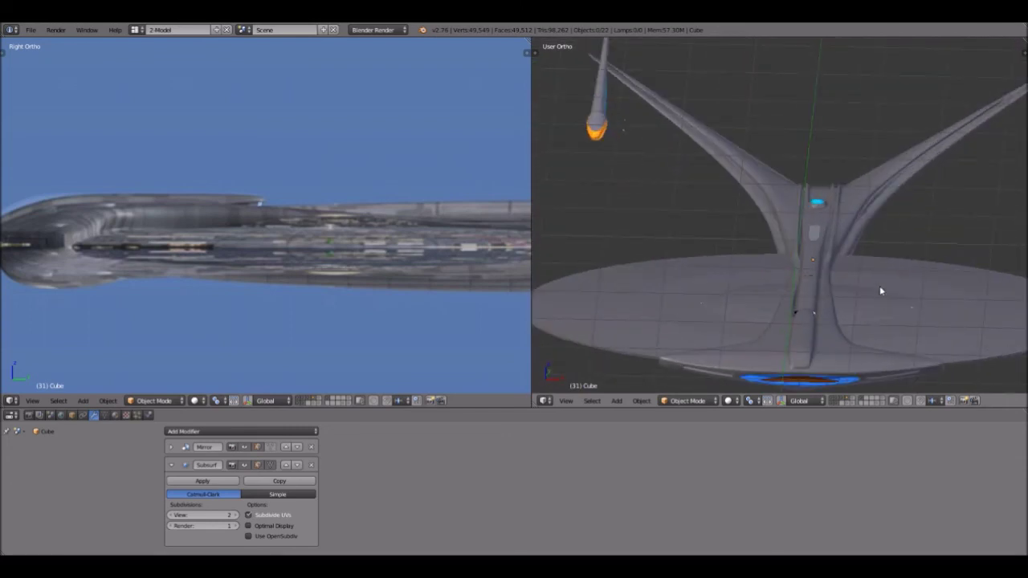
pyautogui.scroll(-2, 881, 289)
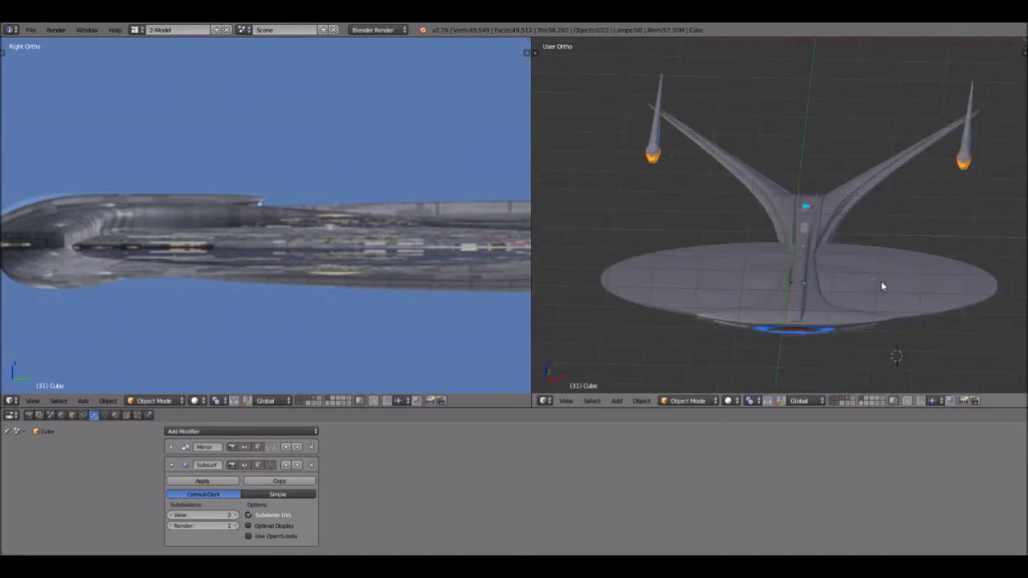
pyautogui.keyDown('shift'); pyautogui.scroll(-1, 882, 283); pyautogui.keyUp('shift')
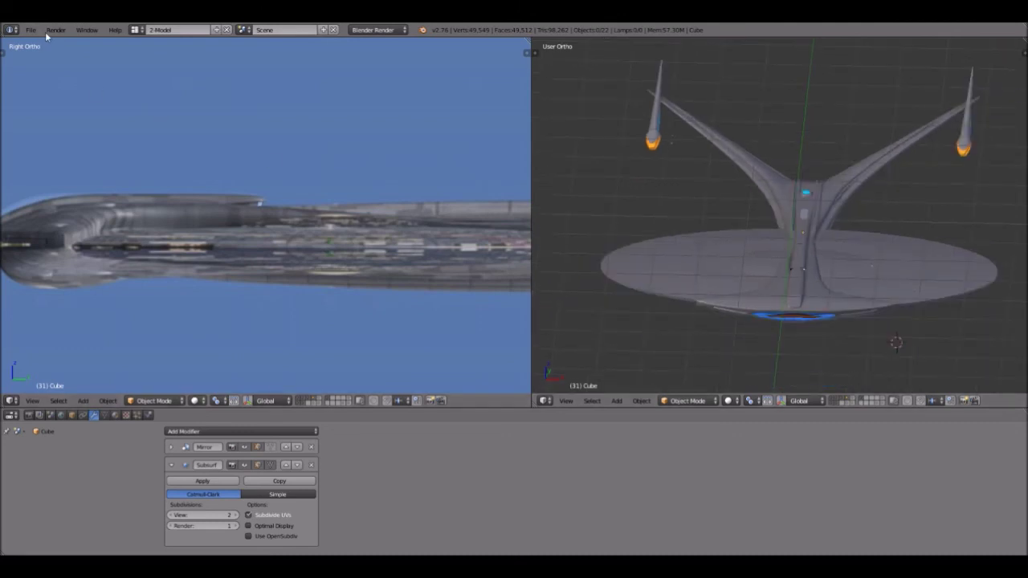